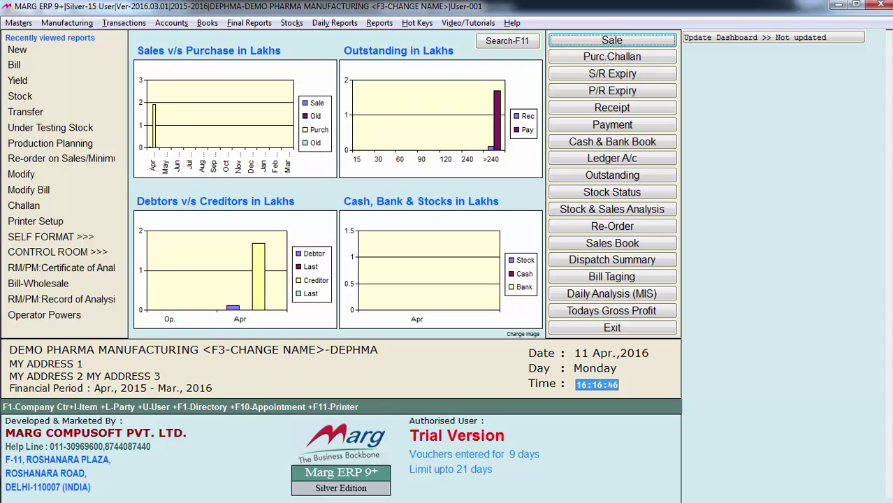
Open the list of existing ledgers for modification from the ledger master.
key(alt+m)
key(Right)
key(Down)
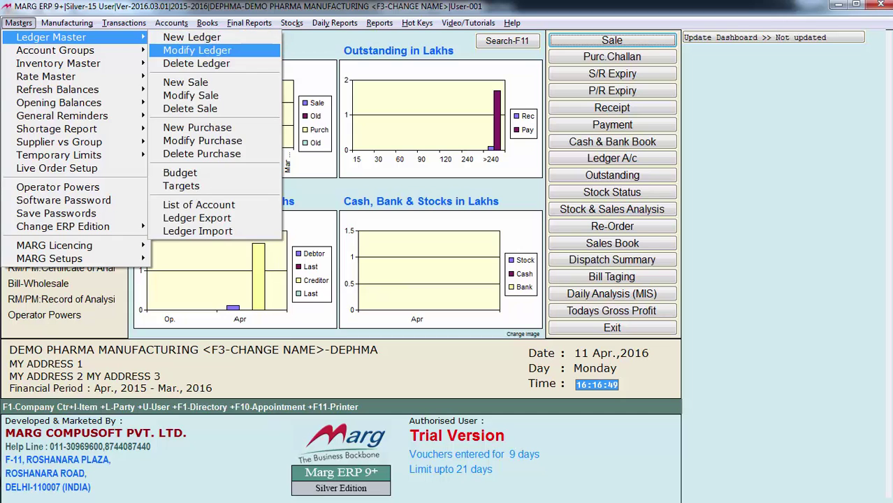
key(Return)
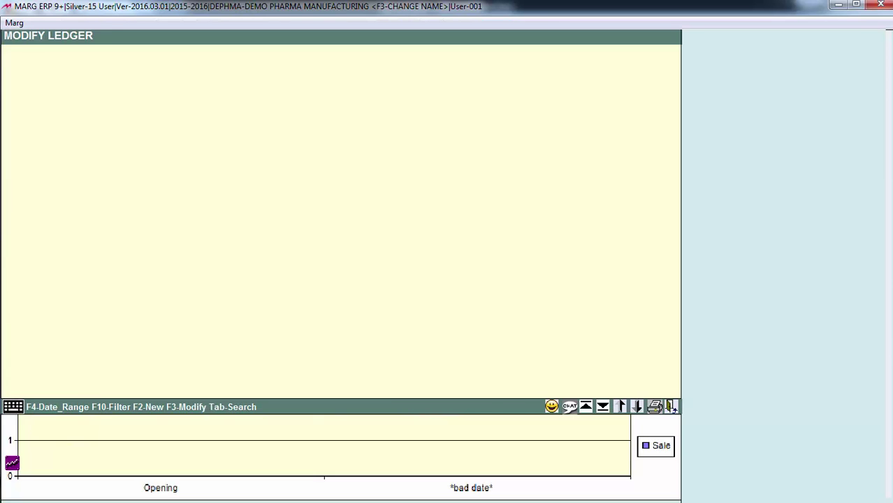
Look through the ledger accounts with their balances, addresses and account groups, down to GOYAL MEDICOS.
key(Down)
key(Down)
key(Down)
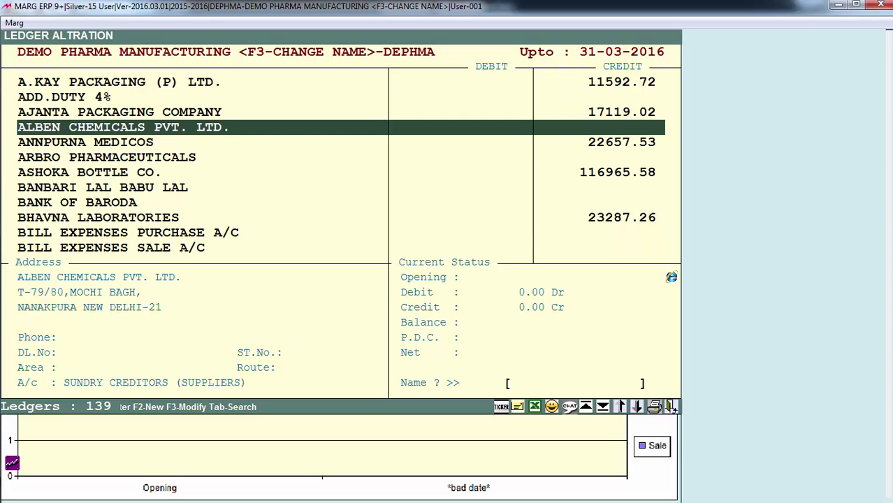
key(Down)
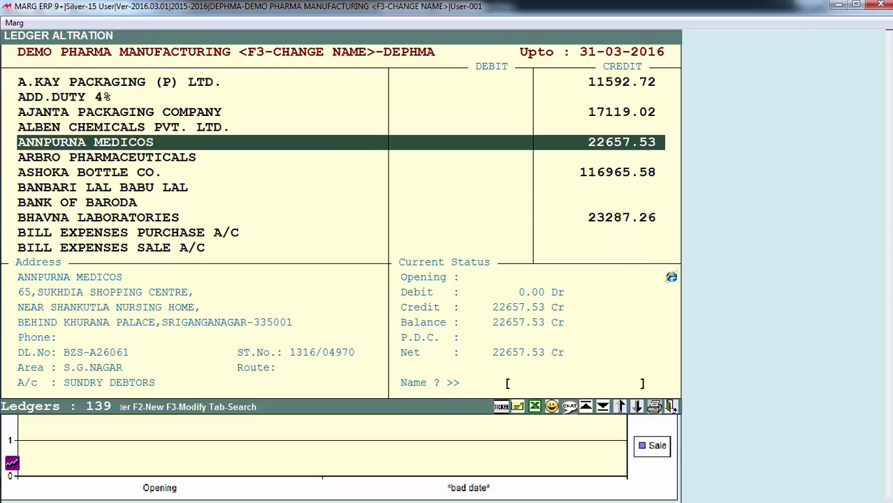
key(Down)
key(Down)
key(Down)
key(Down)
key(Down)
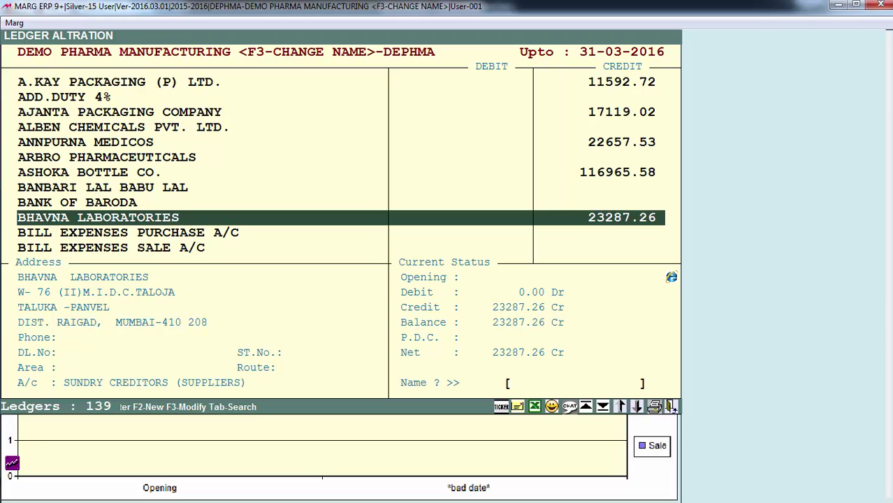
key(Down)
key(Down)
key(Down)
key(Down)
key(Down)
key(Down)
key(Down)
key(Down)
key(Down)
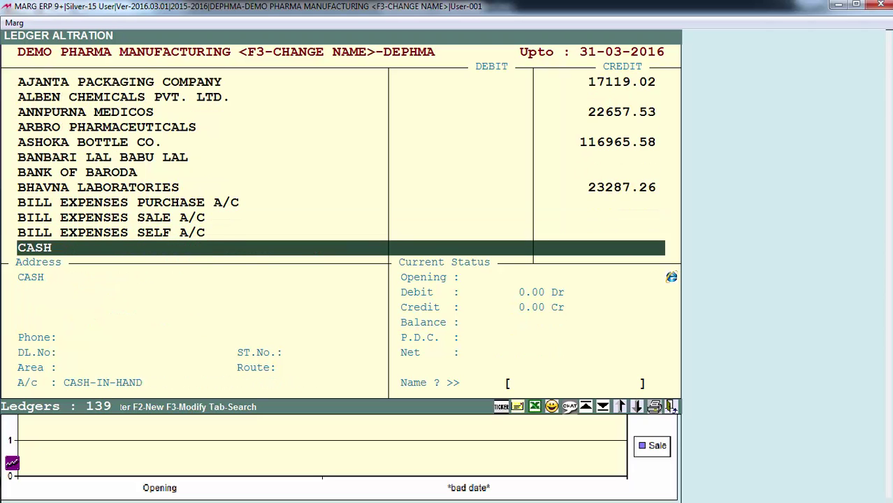
key(Page_Down)
key(Page_Down)
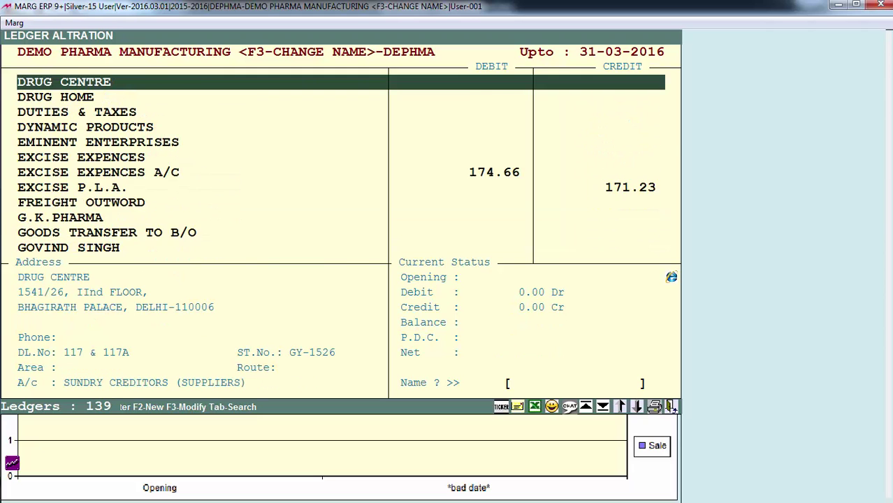
key(Down)
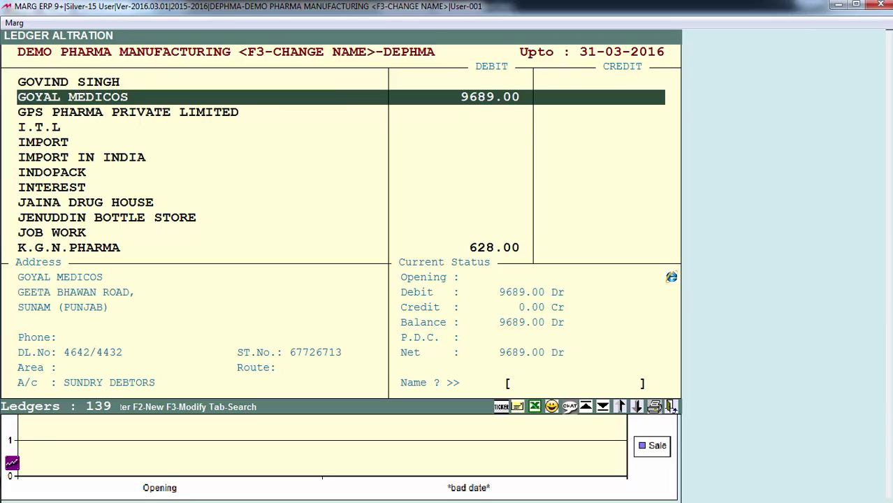
Open a blank new ledger form to view its fields, and leave it and the ledger list without entering anything.
key(F2)
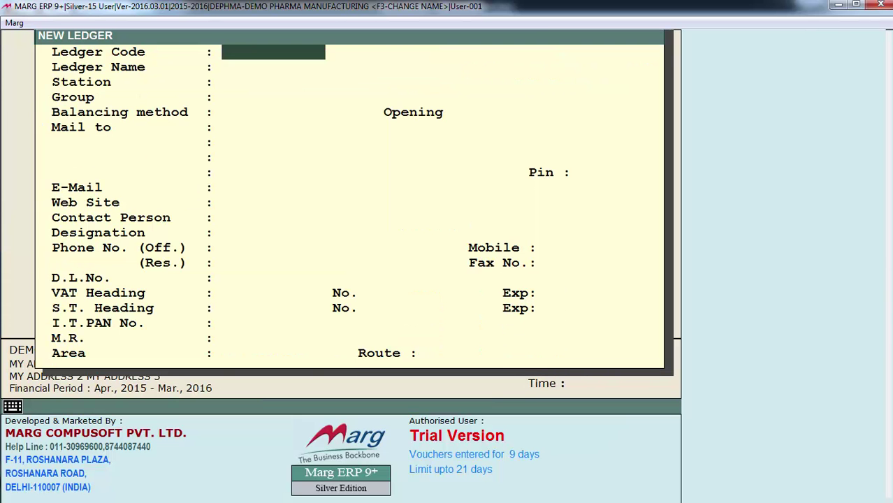
key(Escape)
key(Escape)
Open the Item Master from the inventory masters.
key(Down)
key(Down)
key(Right)
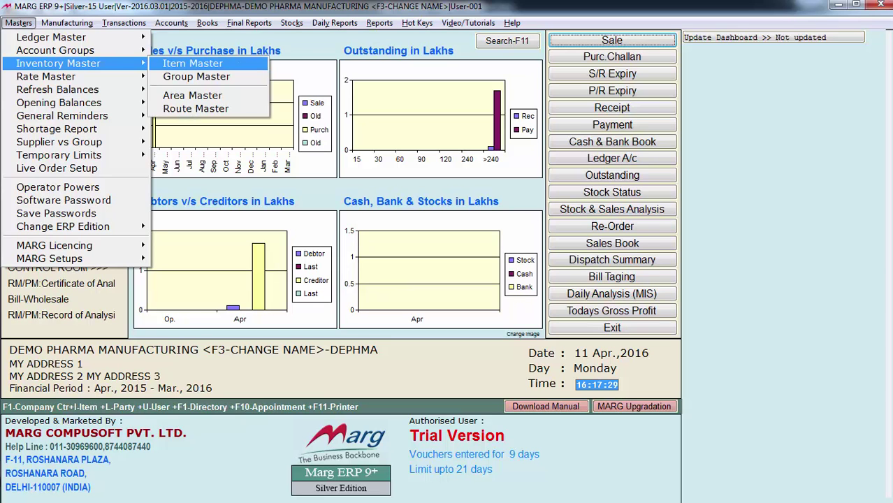
key(Return)
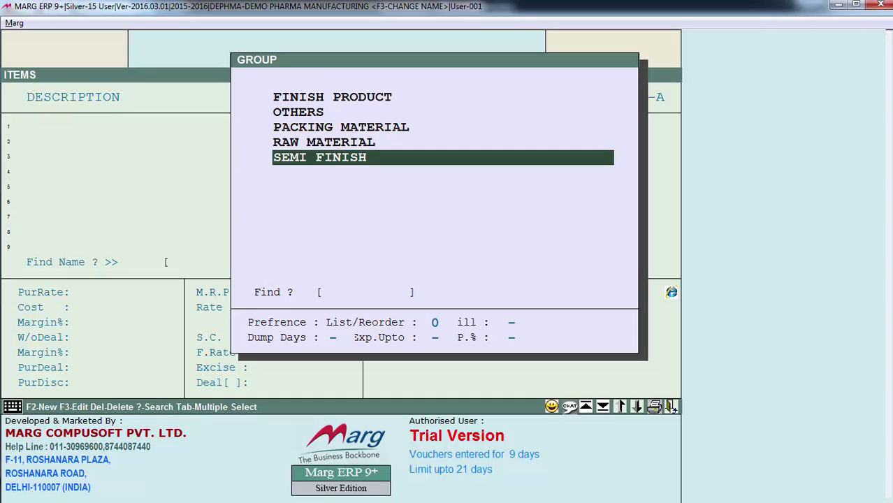
Look through the item groups and list the items of the FINISH PRODUCT group.
key(Up)
key(Up)
key(Up)
key(Up)
key(Down)
key(Down)
key(Down)
key(Down)
key(Up)
key(Up)
key(Up)
key(Up)
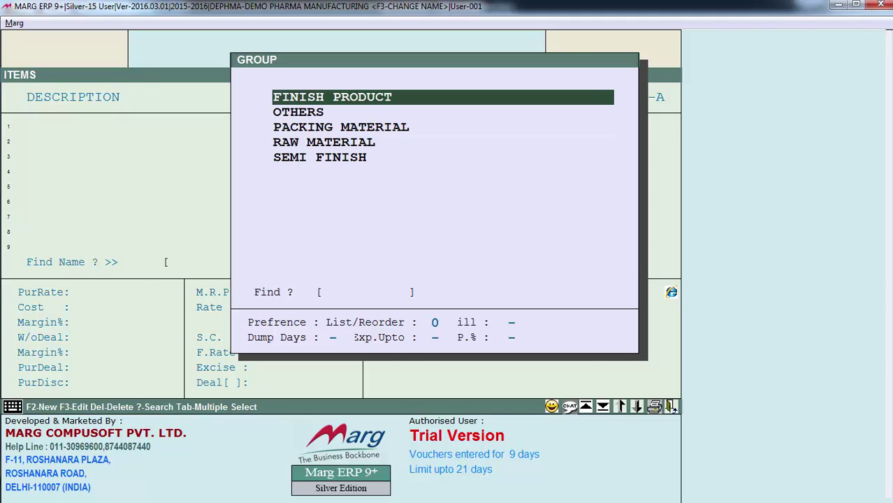
key(Return)
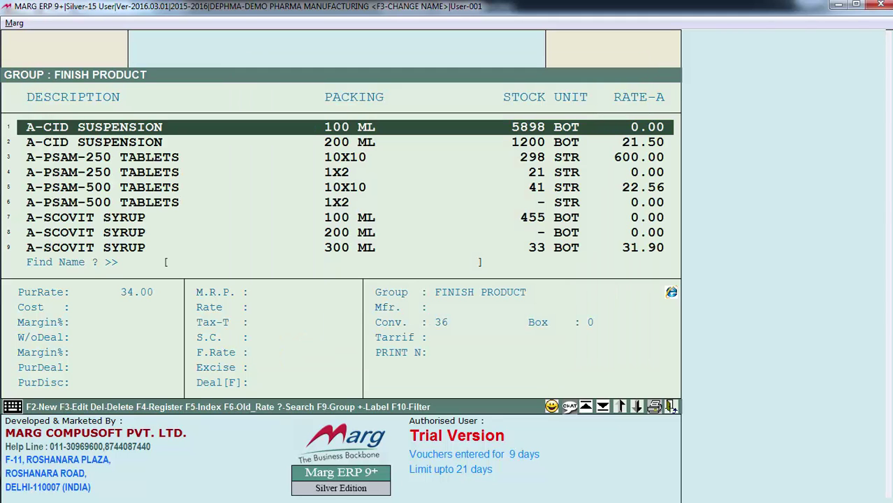
Look through the finish product items and switch the item list to the PACKING MATERIAL group.
key(Down)
key(Down)
key(Down)
key(Down)
key(Down)
key(Down)
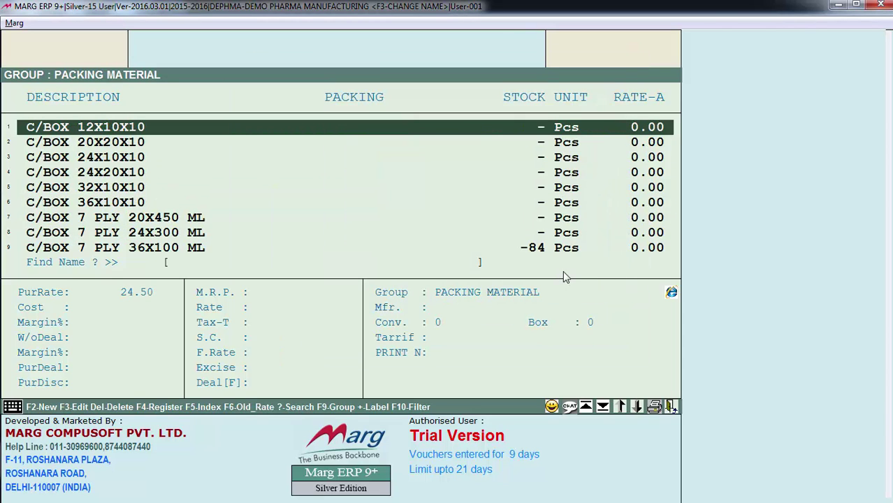
Look through the packing material items down to C/BOX 7 PLY 36X100 ML.
key(Down)
key(Down)
key(Down)
key(Down)
key(Down)
key(Down)
key(Down)
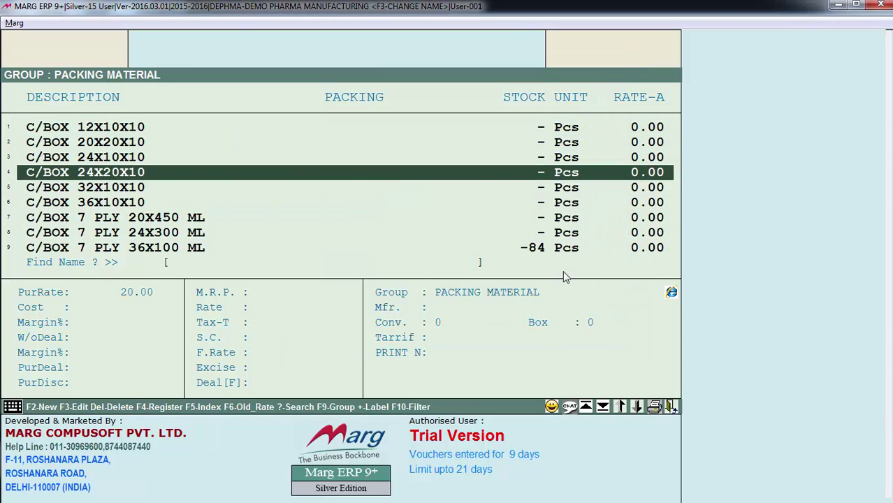
key(Down)
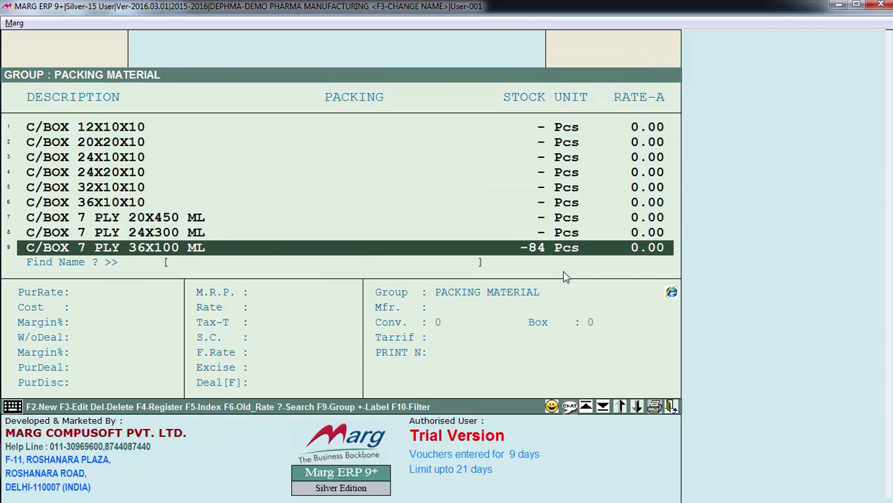
Switch the item list to the RAW MATERIAL group and look through its items.
key(F9)
key(Down)
key(Return)
key(Down)
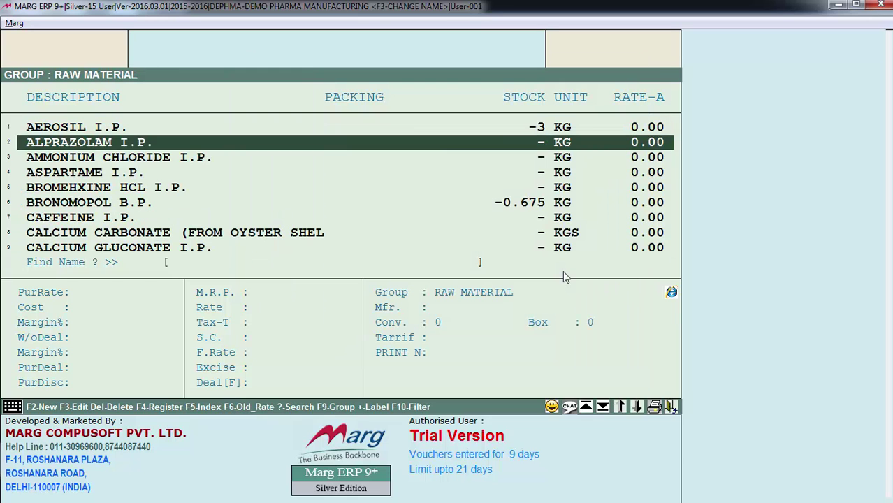
key(Down)
key(Down)
key(Down)
key(Down)
key(Down)
key(Down)
key(Down)
key(Down)
key(Down)
key(Down)
key(Down)
key(Down)
key(Down)
key(Down)
key(Down)
key(Down)
Switch the item list to the SEMI FINISH group and look through its items.
key(F9)
key(Down)
key(Return)
key(Down)
key(Down)
key(Down)
key(Down)
key(Down)
key(Down)
key(Down)
key(Down)
key(Down)
key(Down)
key(Down)
key(Down)
key(Down)
key(Down)
key(Down)
key(Down)
key(Up)
key(Up)
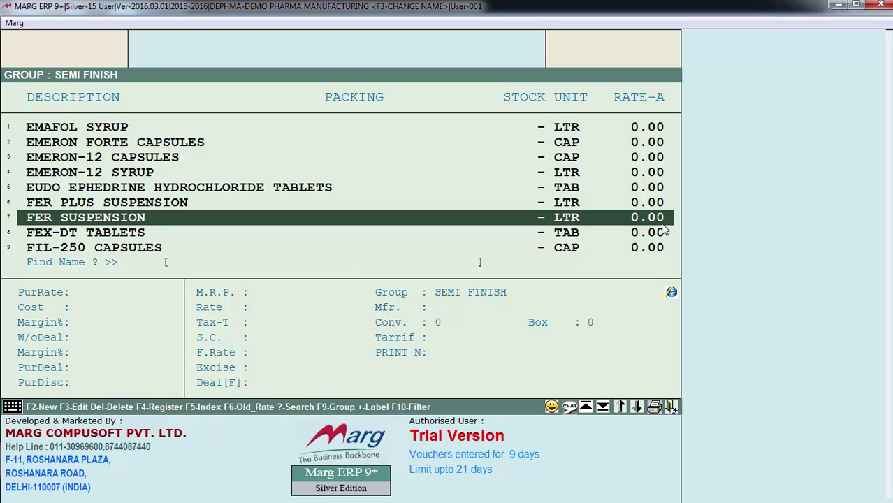
Create a new product entry named TEST with status CONTINUE and type NORMAL, and return to the dashboard.
key(F2)
key(Down)
key(Down)
key(Up)
key(Up)
key(Return)
key(Return)
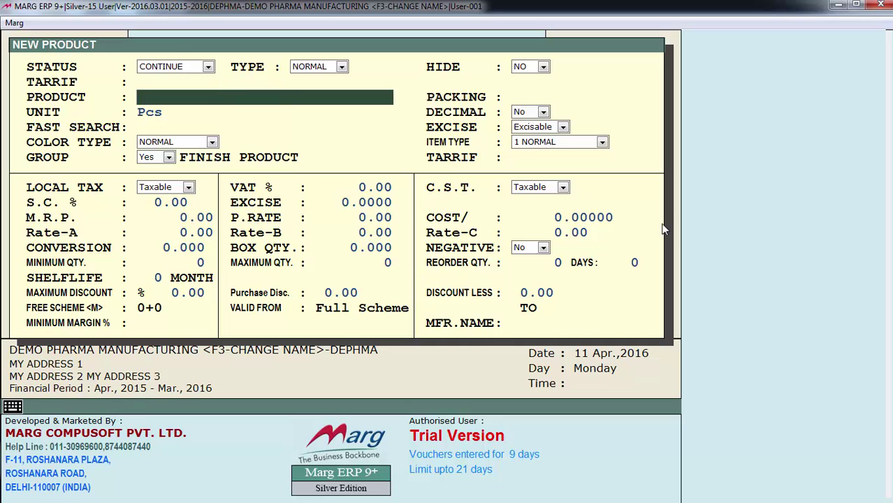
text(TEST)
key(Return)
key(Return)
key(Page_Down)
key(Return)
key(Escape)
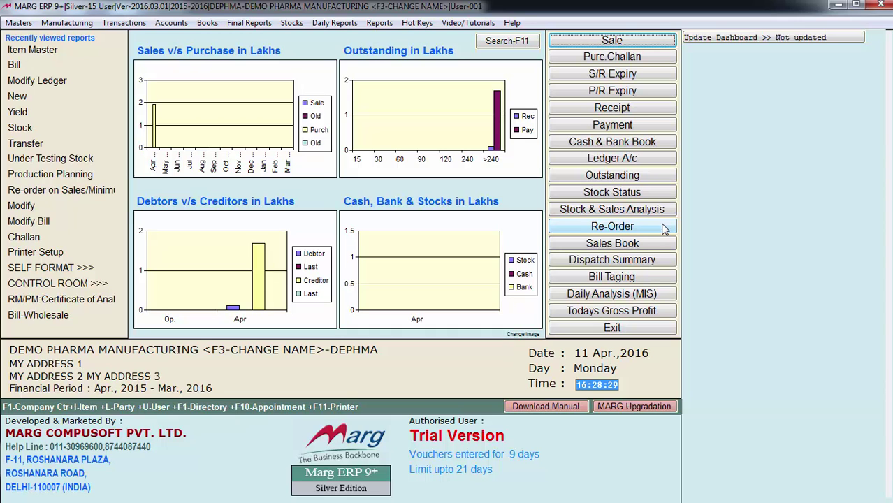
Open the manufacturing formulas for raw material in edit mode.
key(alt+m)
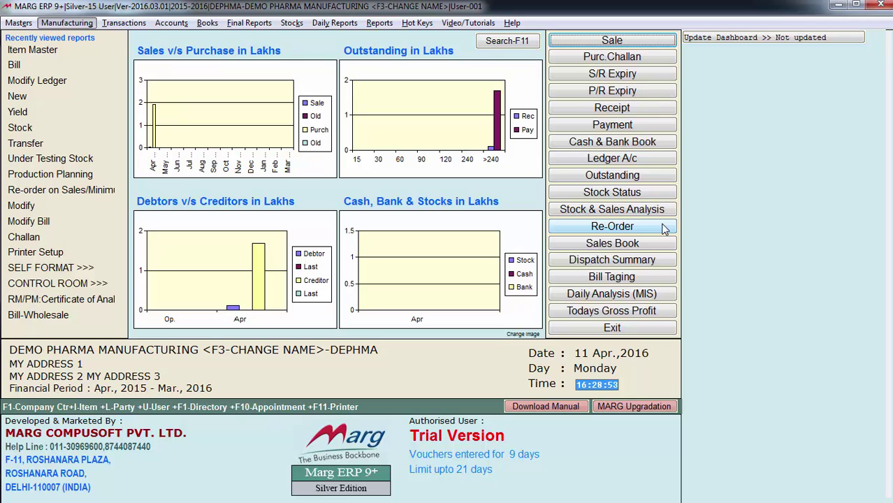
key(Return)
key(Down)
key(Down)
key(Down)
key(Down)
key(Down)
key(Down)
key(Down)
key(Down)
key(Down)
key(Down)
key(Down)
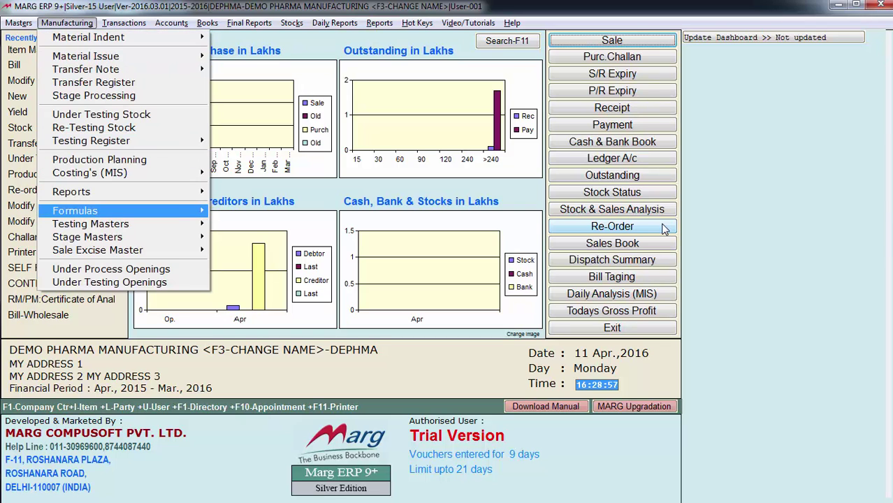
key(Right)
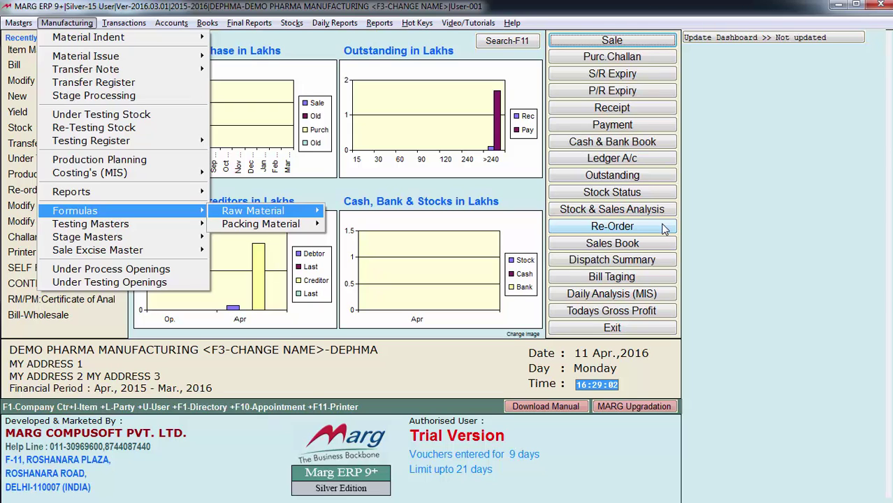
key(Down)
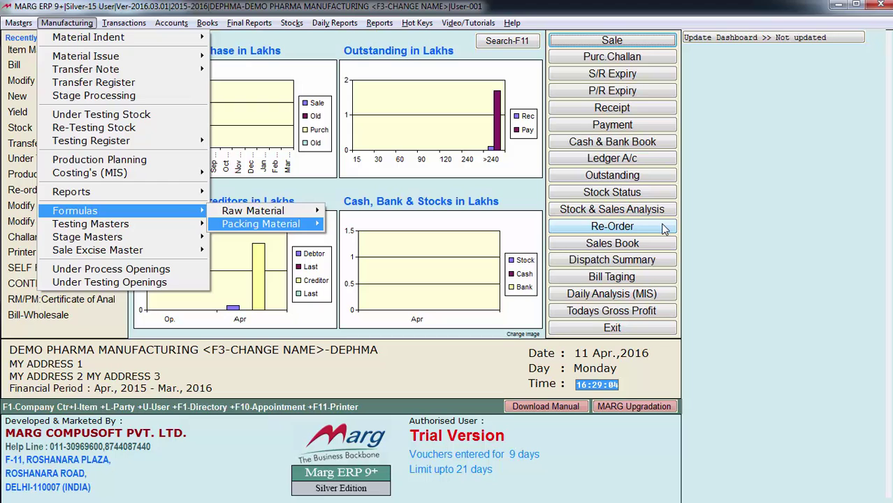
key(Up)
key(Right)
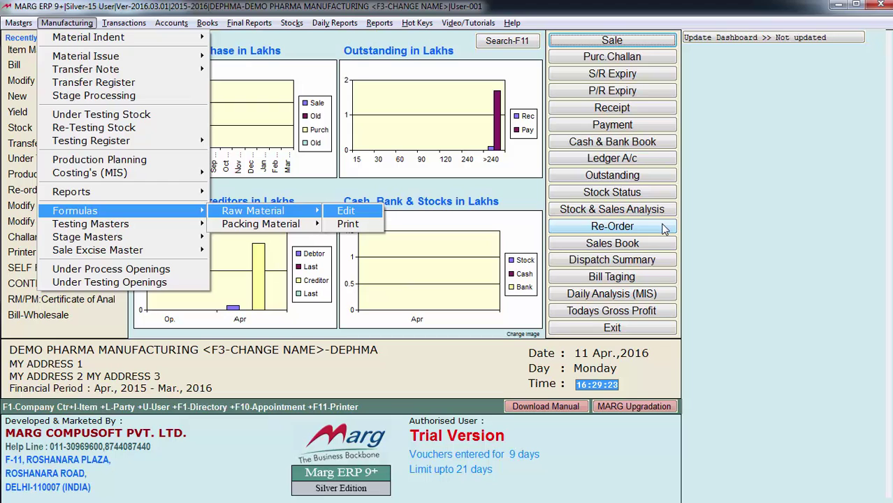
key(Escape)
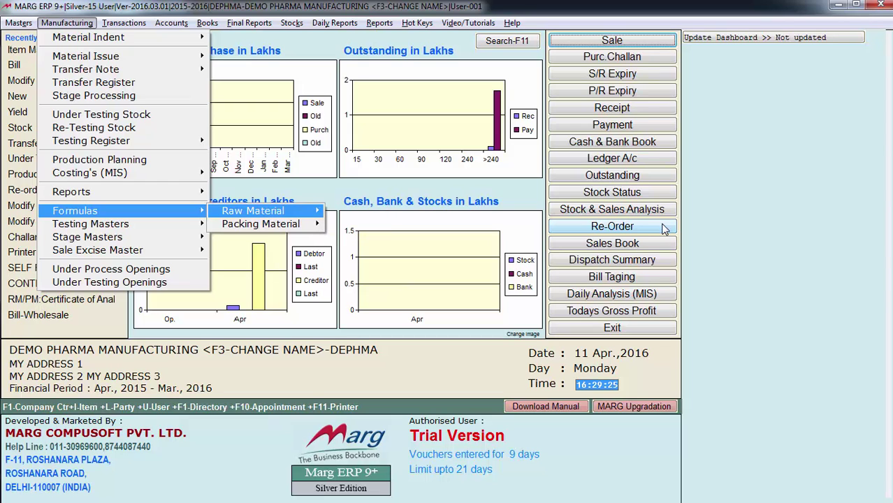
key(Down)
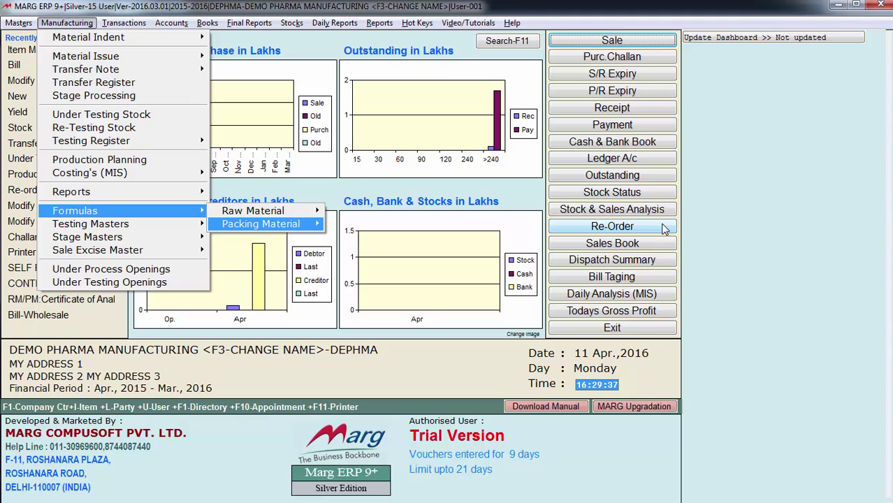
key(Up)
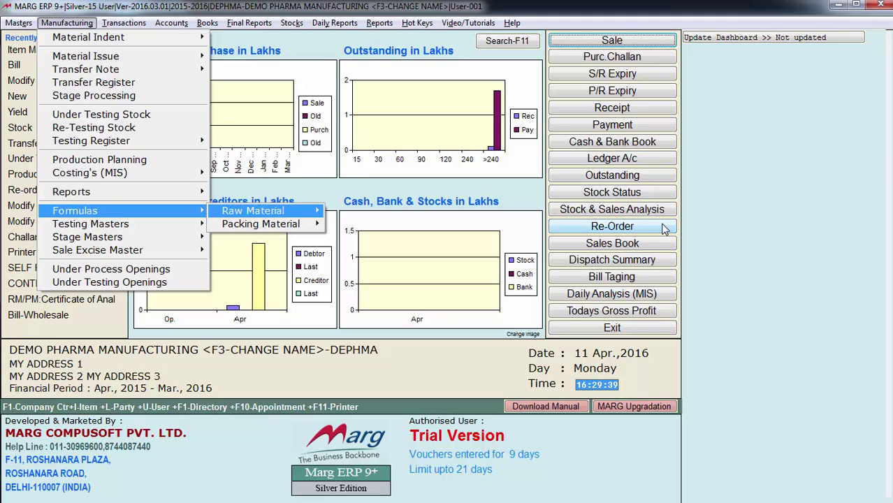
key(Right)
key(Return)
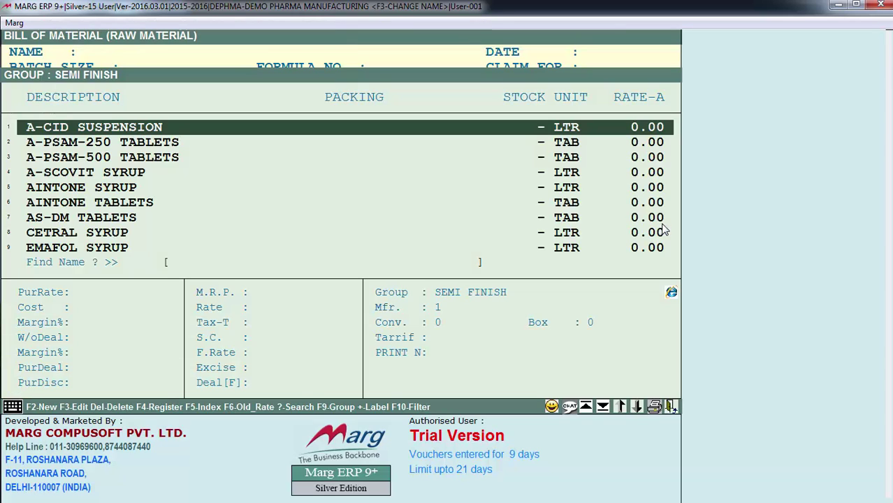
Choose A-CID SUSPENSION from the semi-finished items to open its raw material formula.
key(Down)
key(Down)
key(Down)
key(Up)
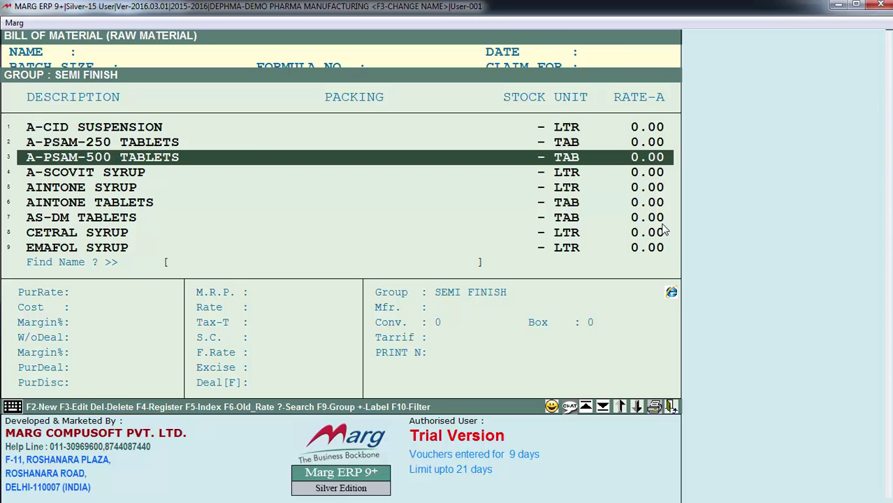
key(Up)
key(Up)
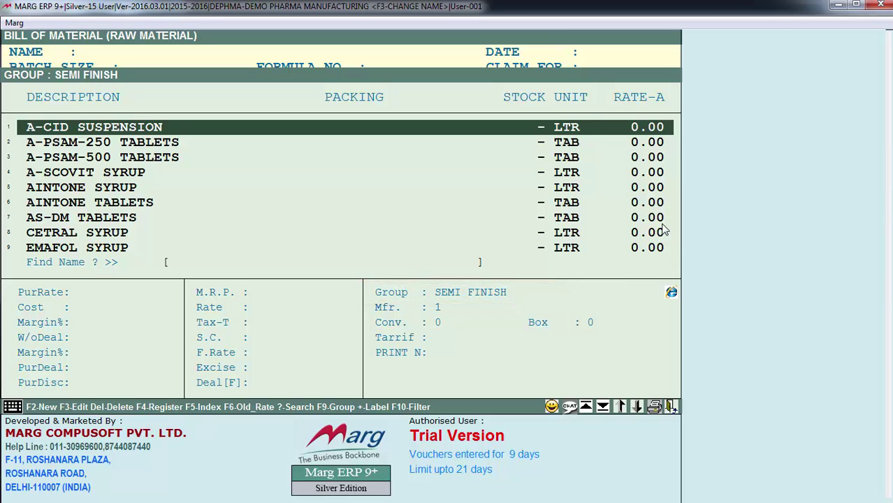
key(Return)
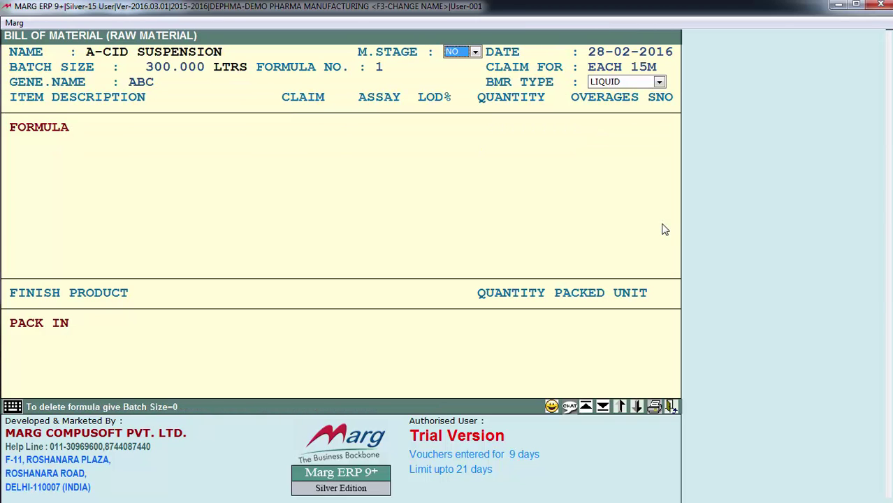
Keep M.STAGE at NO and accept the formula date 28-02-2016, continuing to the batch size.
click(466, 54)
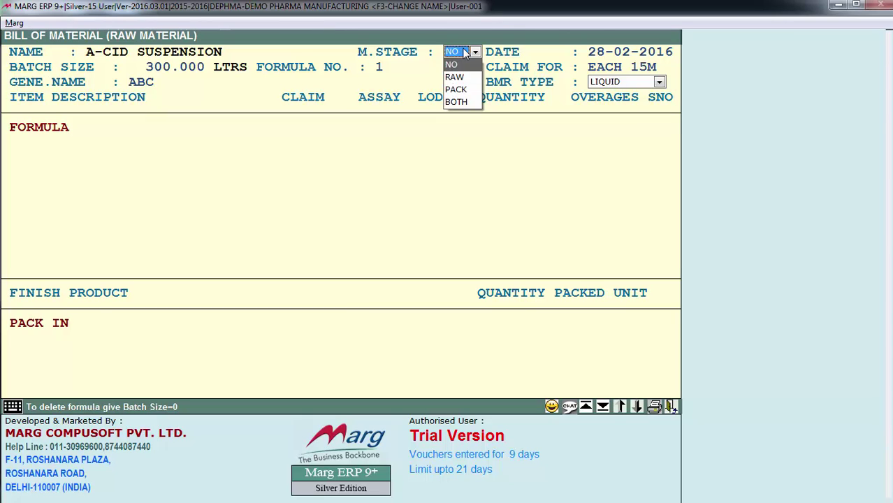
key(Return)
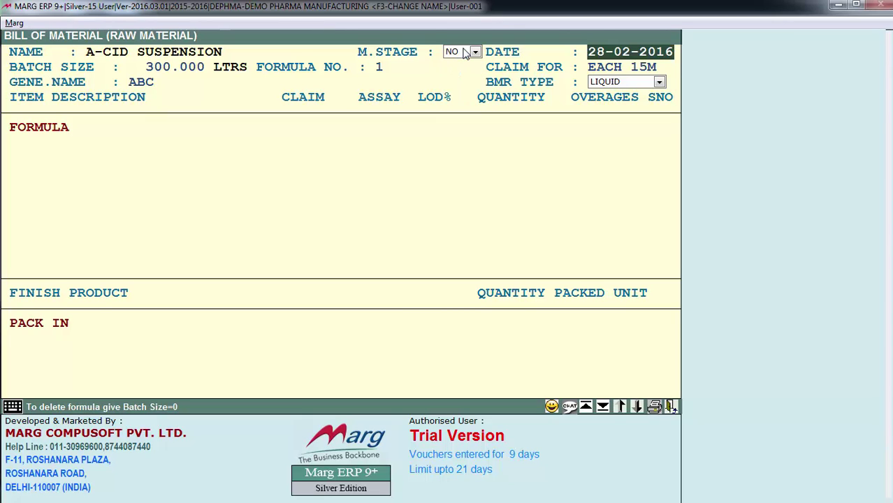
key(Return)
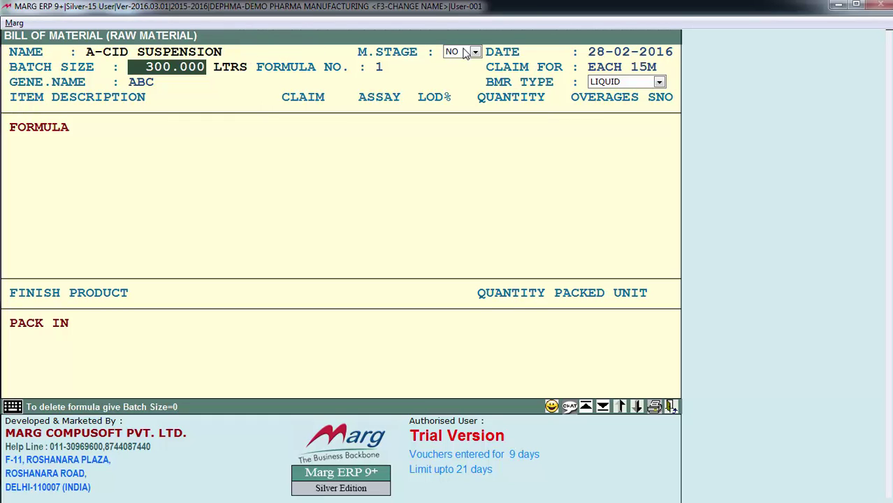
Accept batch size 300.000 LTRS, formula number 1, claim EACH 15M and generic name ABC in the formula header.
key(Return)
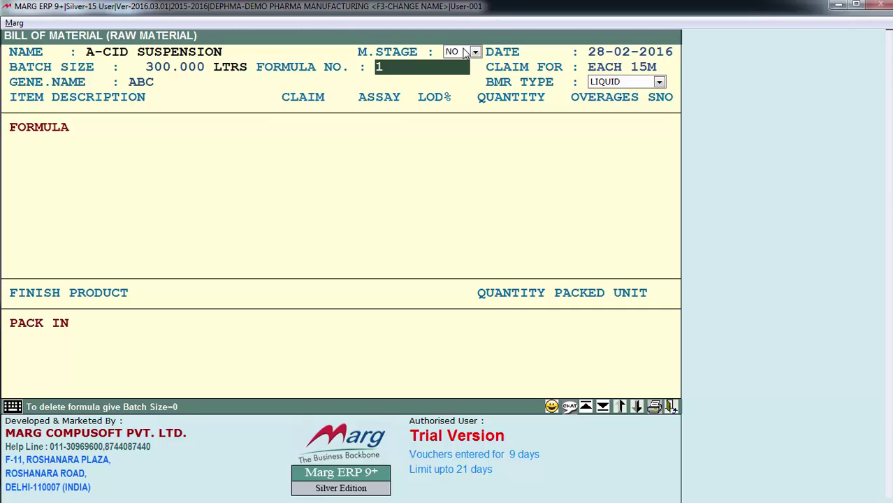
key(Return)
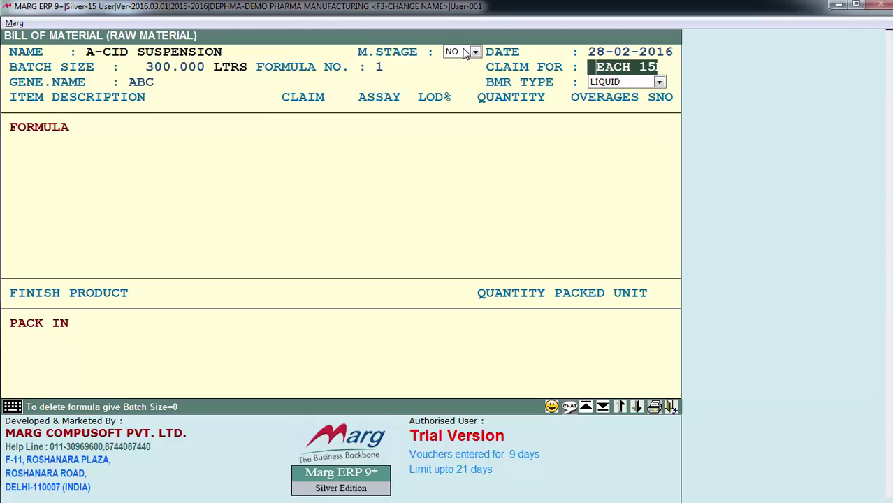
key(BackSpace)
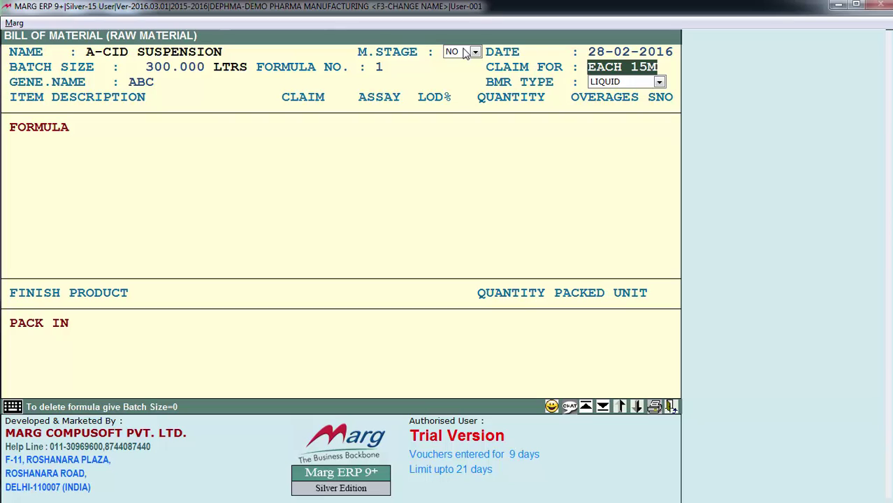
key(Return)
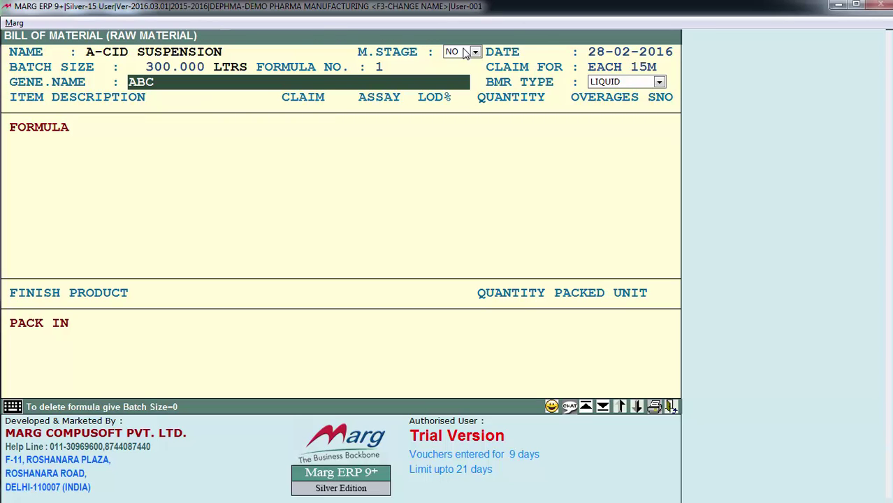
key(Return)
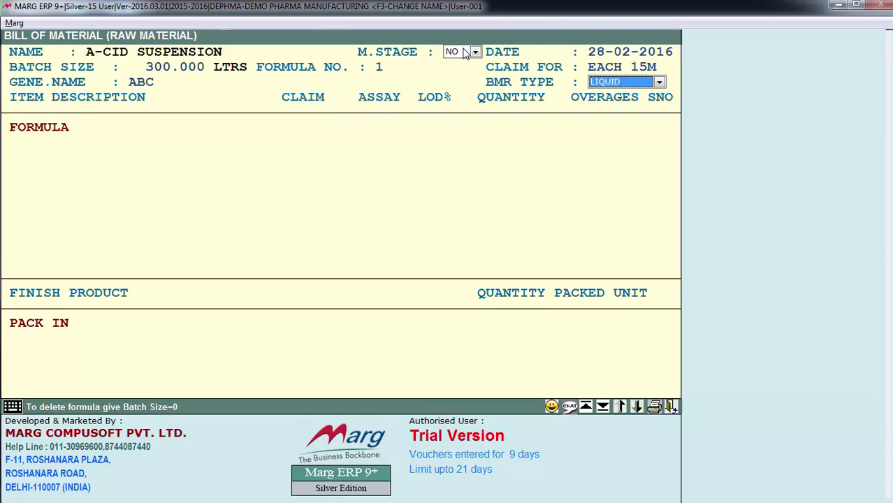
Look through the BMR types, keep LIQUID for the formula and continue to the raw material lines.
key(Return)
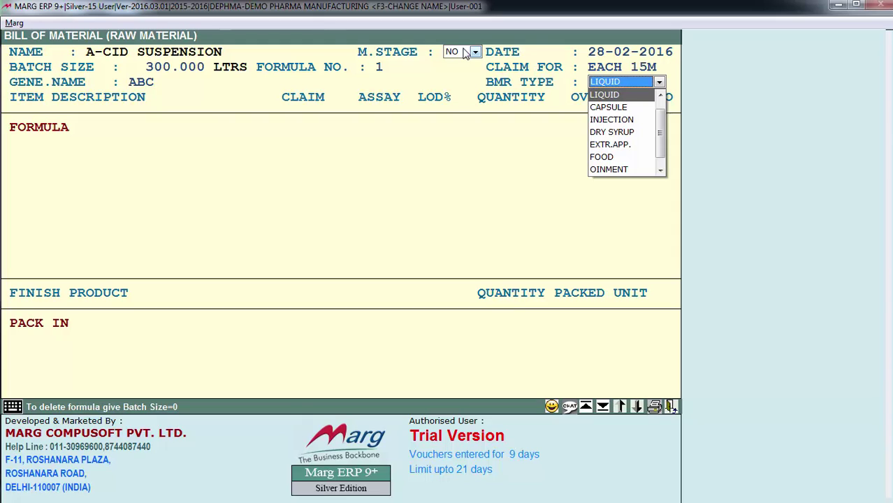
key(Return)
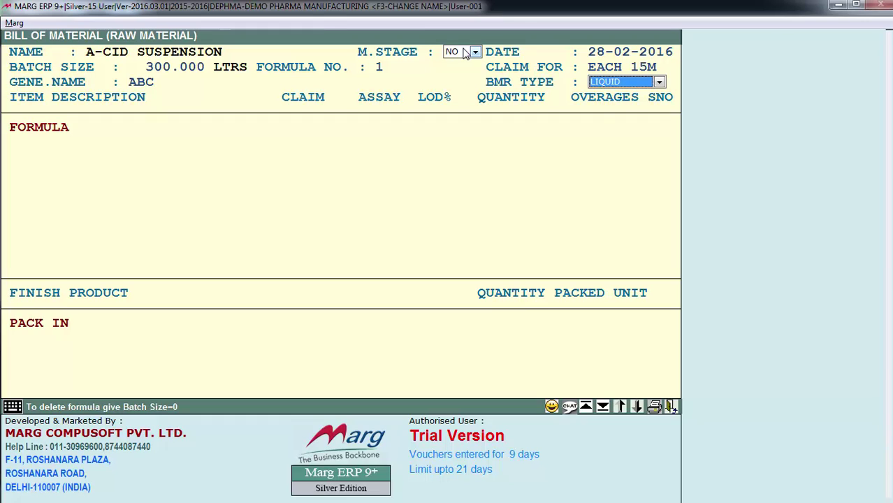
key(alt+Down)
key(Down)
key(Down)
key(Down)
key(Down)
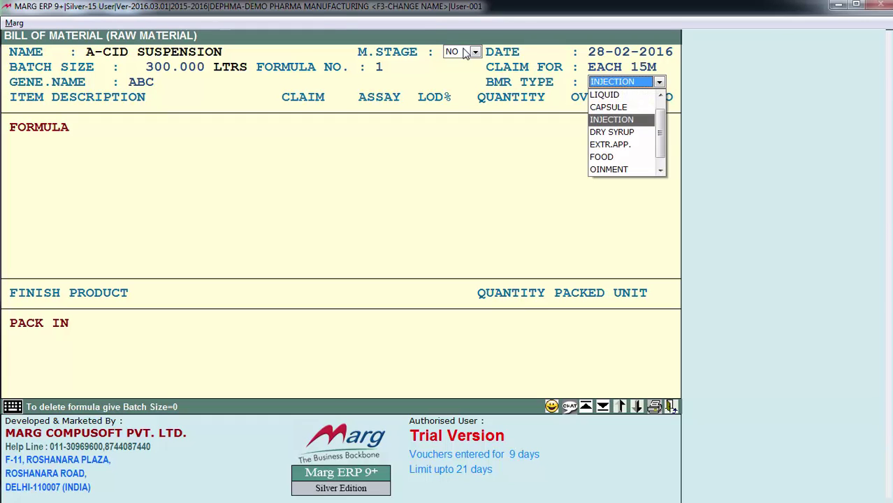
key(Down)
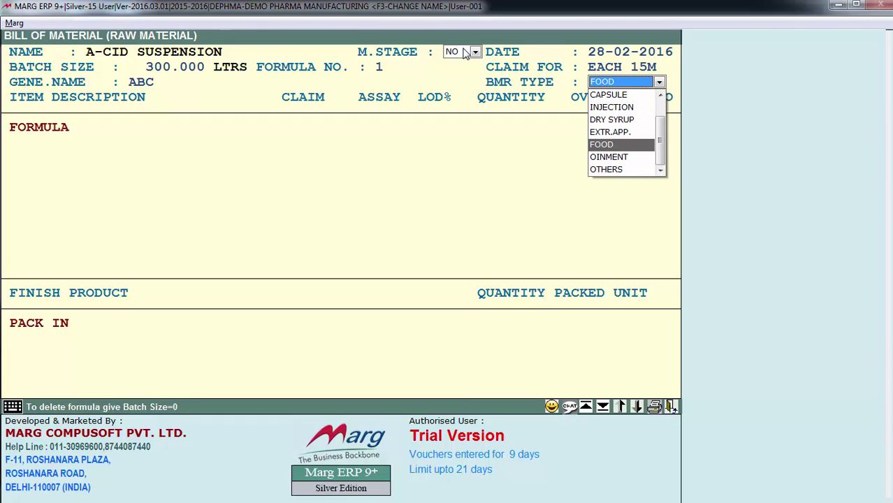
key(Home)
key(Down)
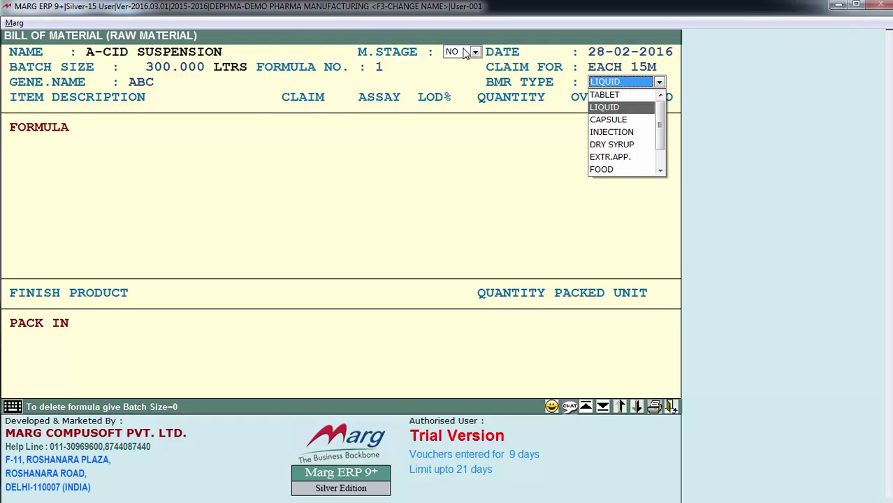
key(Return)
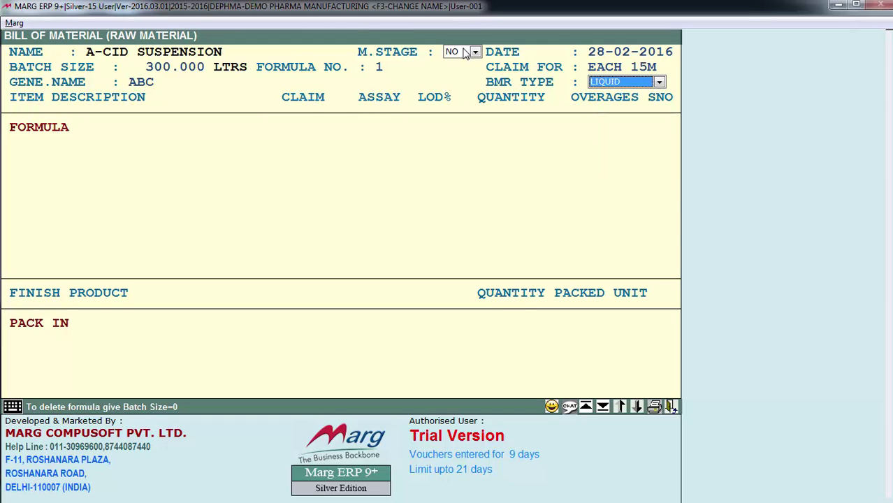
key(Return)
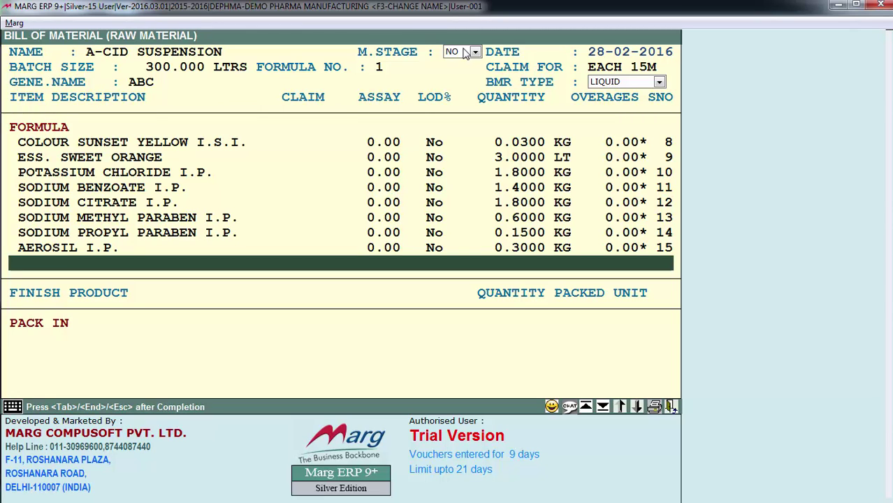
Examine the raw material lines of the formula from the first item onward, including their claims, quantities and overages.
key(Home)
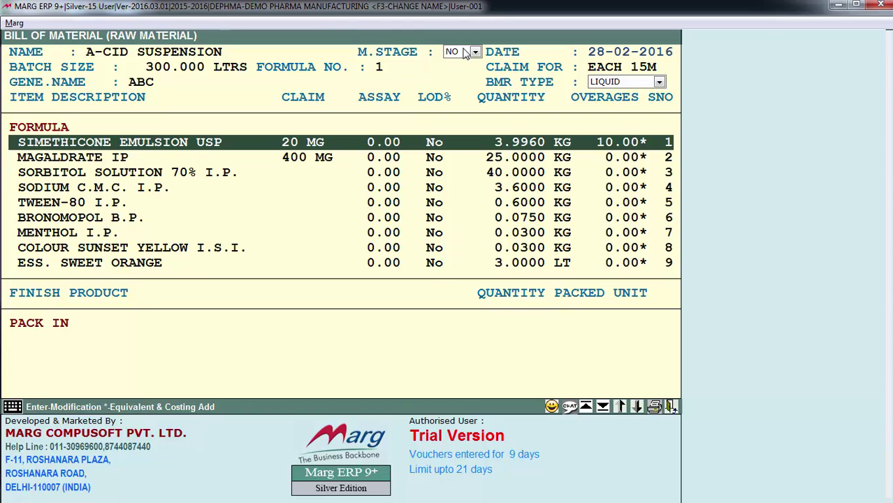
key(Down)
key(Down)
key(Down)
key(Down)
key(Down)
key(Down)
key(Down)
key(Up)
key(Up)
key(Up)
key(Up)
key(Up)
key(Up)
key(Up)
Open the SIMETHICONE EMULSION USP line and accept its claim of 20 MG, quantity of 3.9960 KG and overages of 10.00.
key(Return)
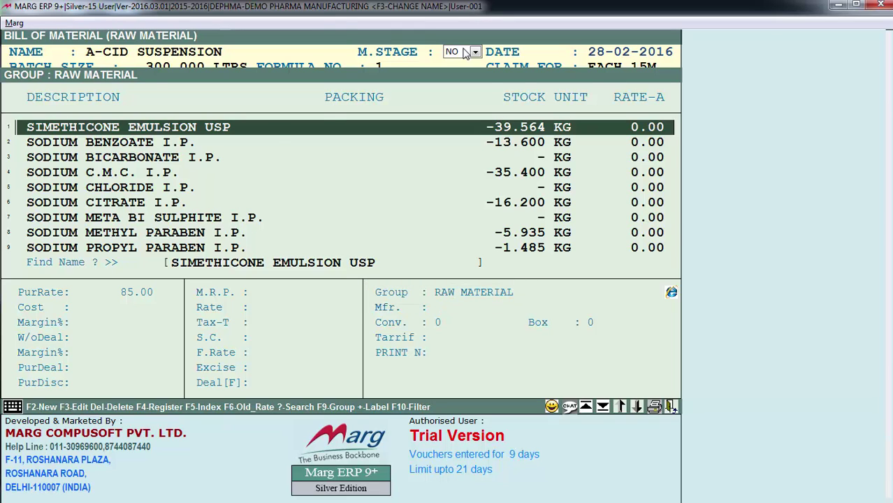
key(Return)
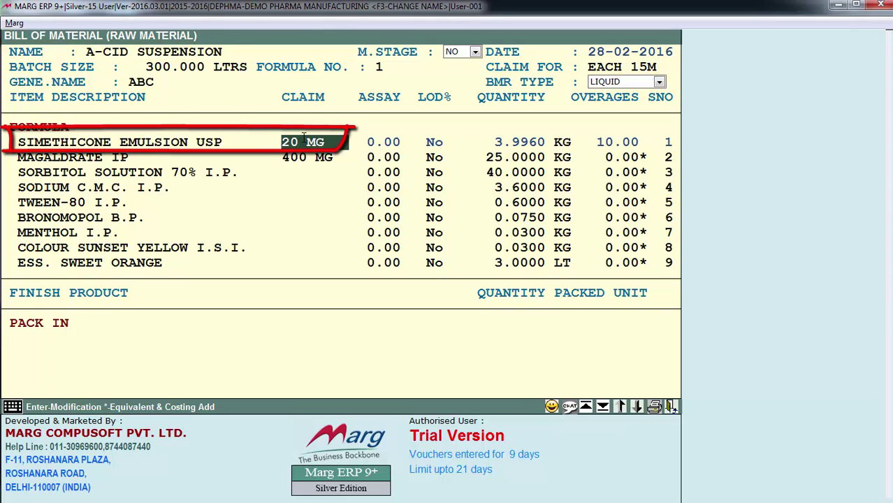
key(Return)
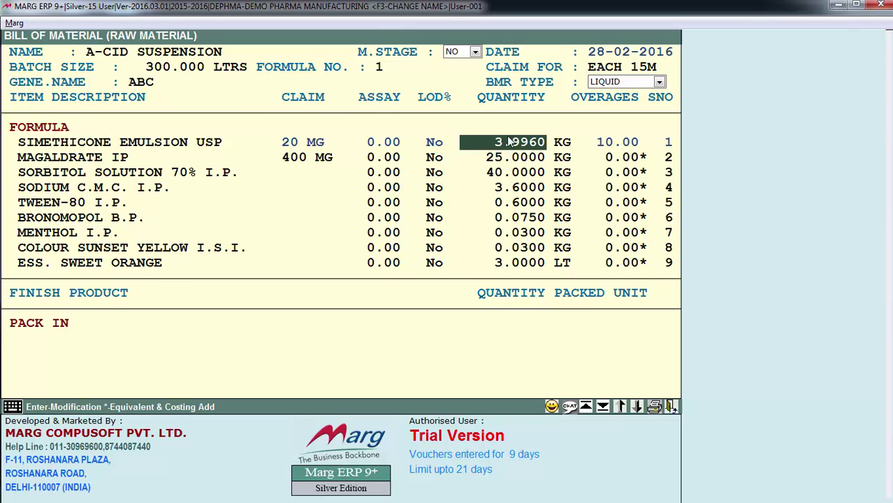
key(Return)
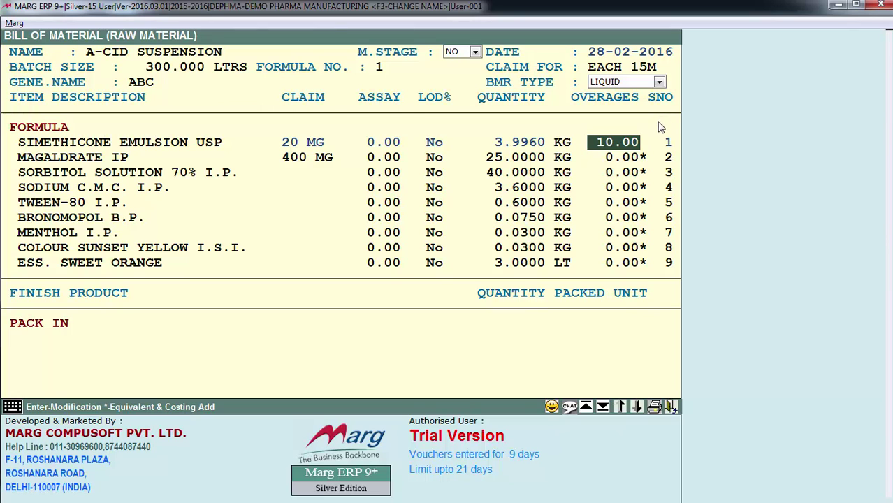
key(Return)
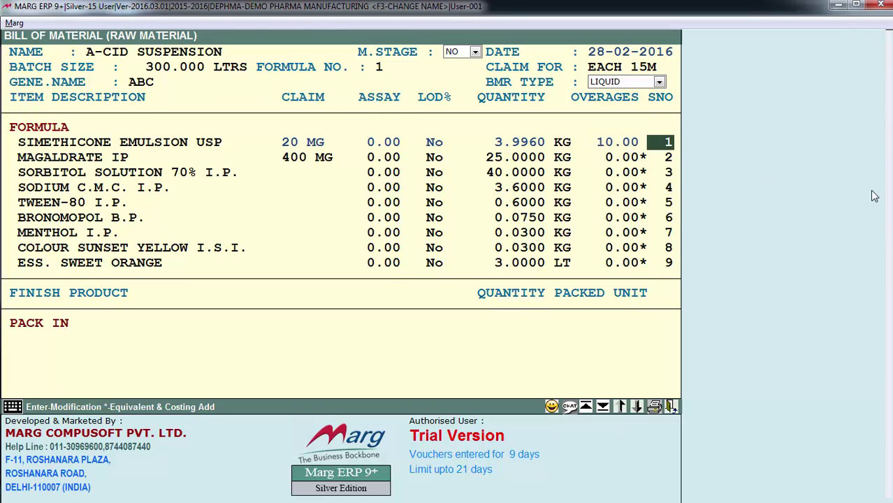
Accept equivalent TEST and 1.000 KG added at costing time for SIMETHICONE EMULSION USP, then confirm its costing applicability.
key(asterisk)
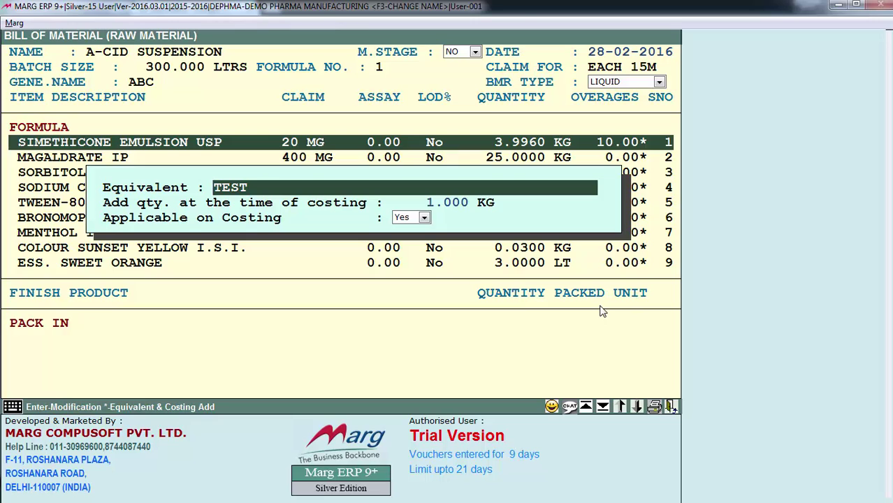
key(Return)
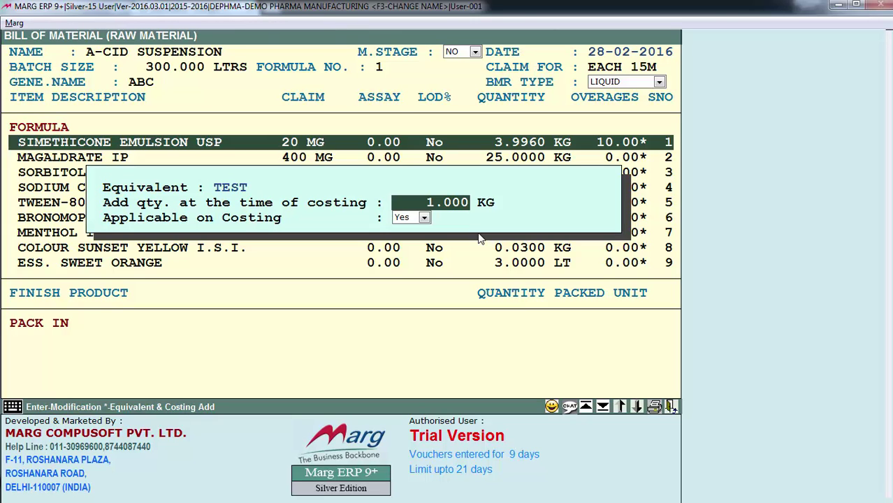
key(Return)
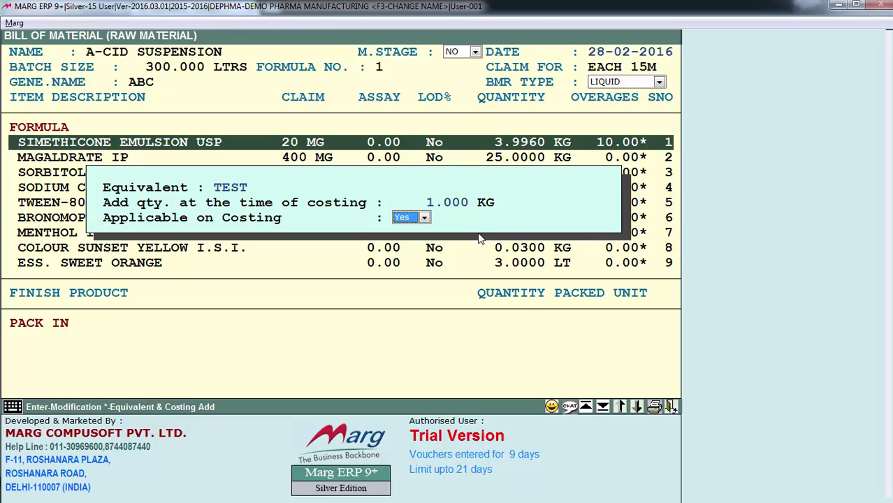
key(alt+Down)
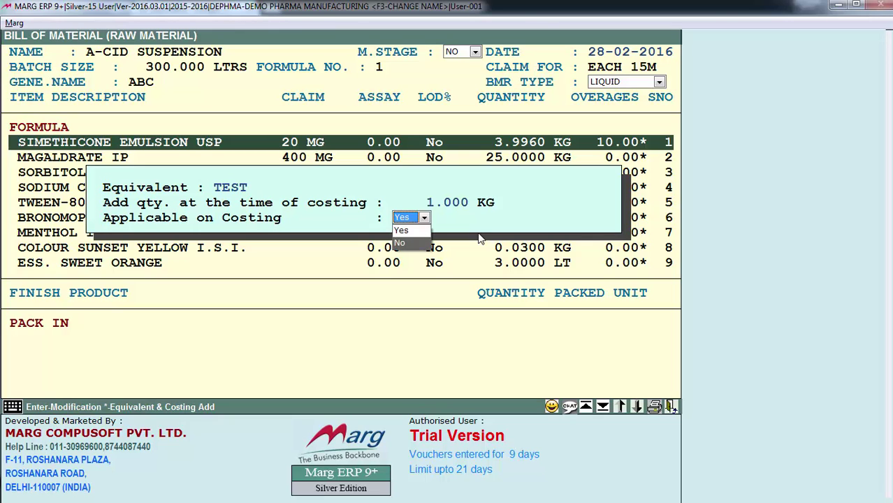
key(Return)
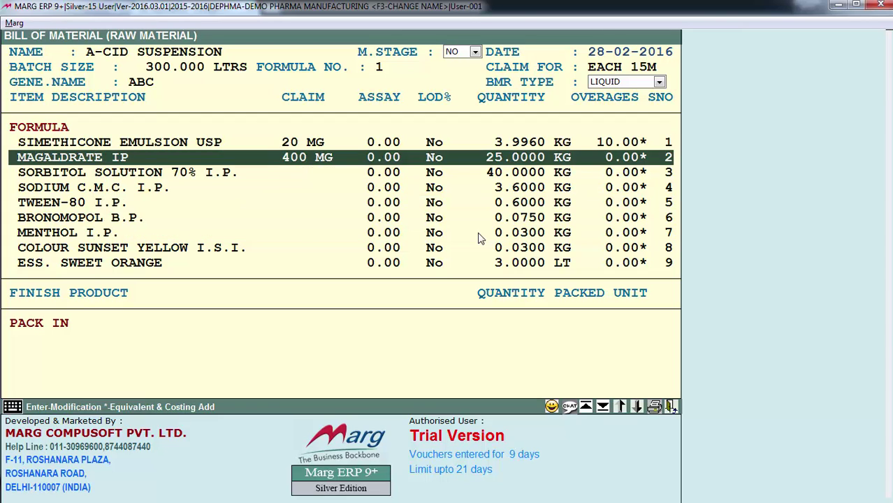
Reopen the SIMETHICONE EMULSION USP line, keep the same raw material and confirm its existing entries.
key(Up)
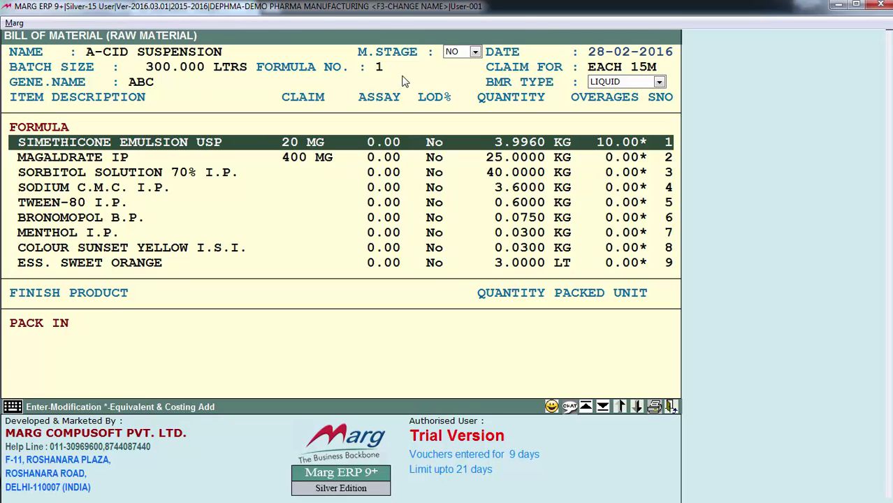
key(Return)
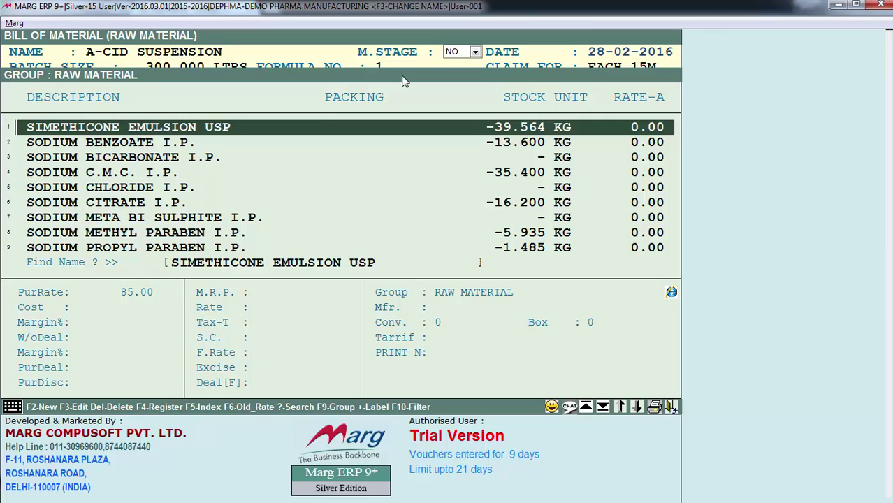
key(Return)
key(Return)
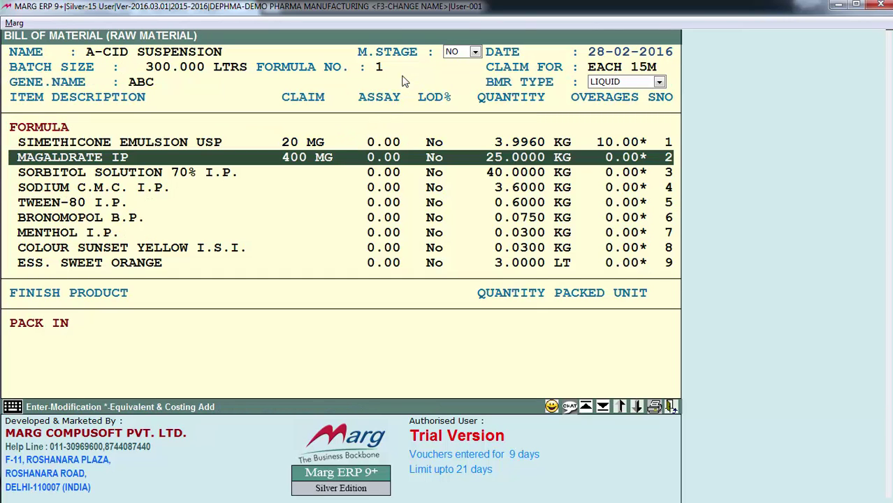
Finish the raw material lines, accept the formula and continue to the pack-in section for finished products.
key(Down)
key(Down)
key(Down)
key(Down)
key(Down)
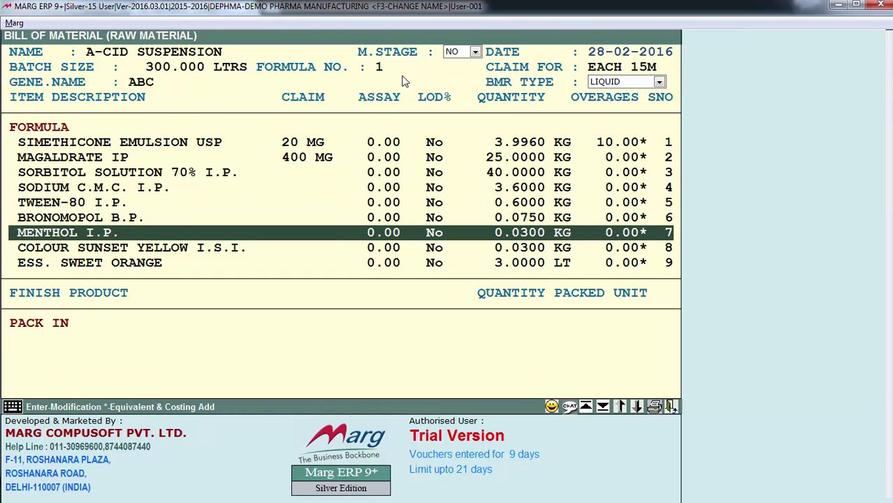
key(End)
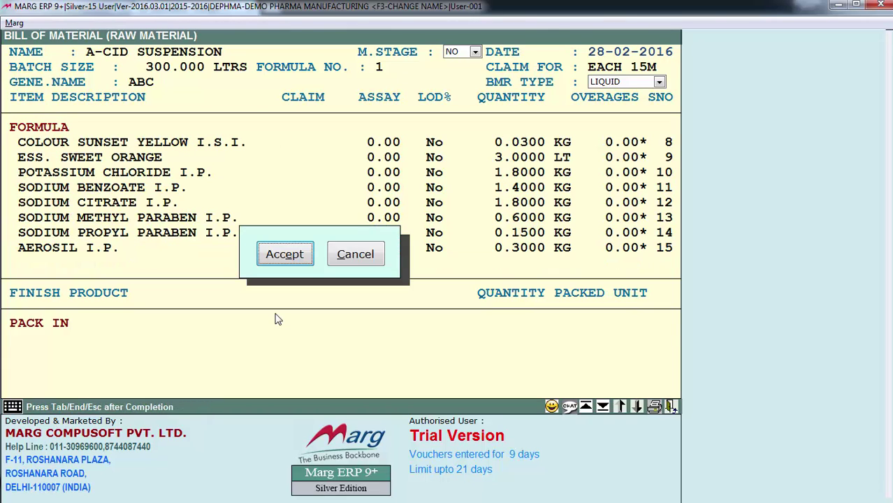
key(Return)
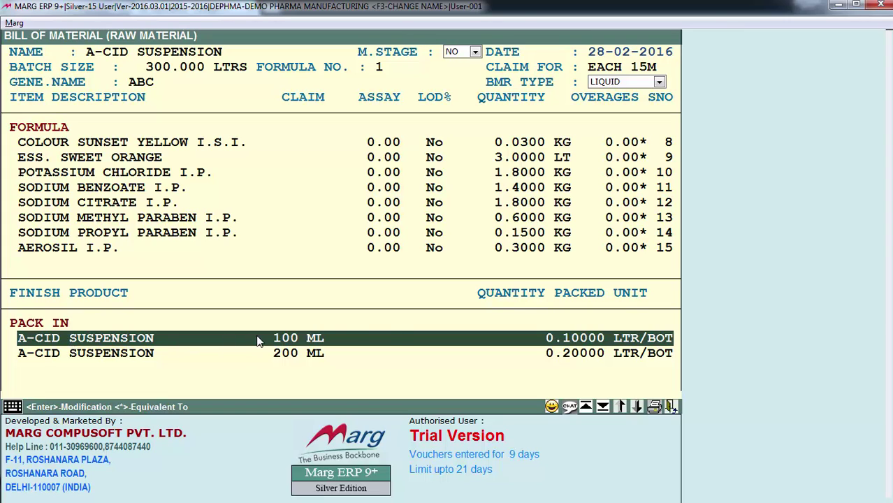
Confirm the A-CID SUSPENSION 100 ML pack-in line with a packed quantity of 0.10000 LTR/BOT.
key(Down)
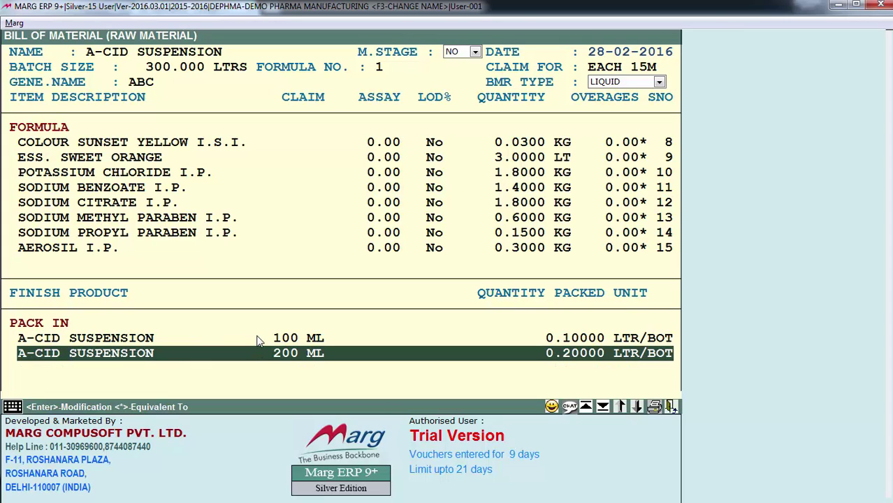
key(Up)
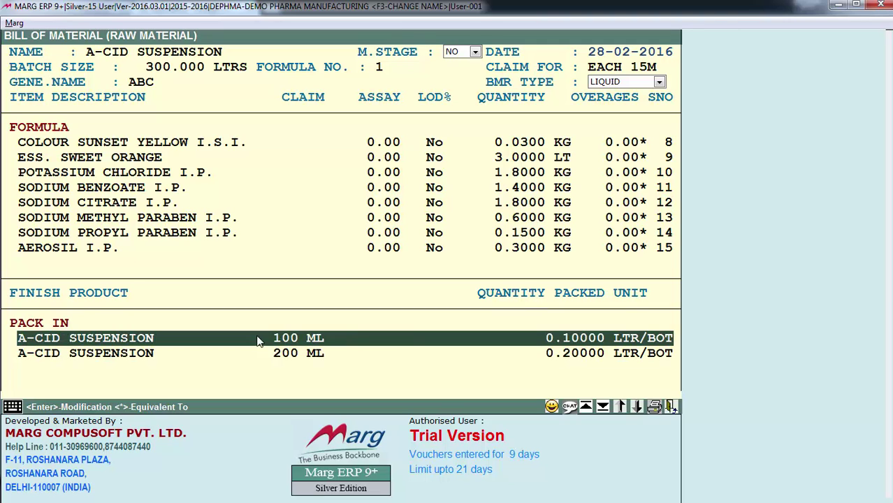
key(Return)
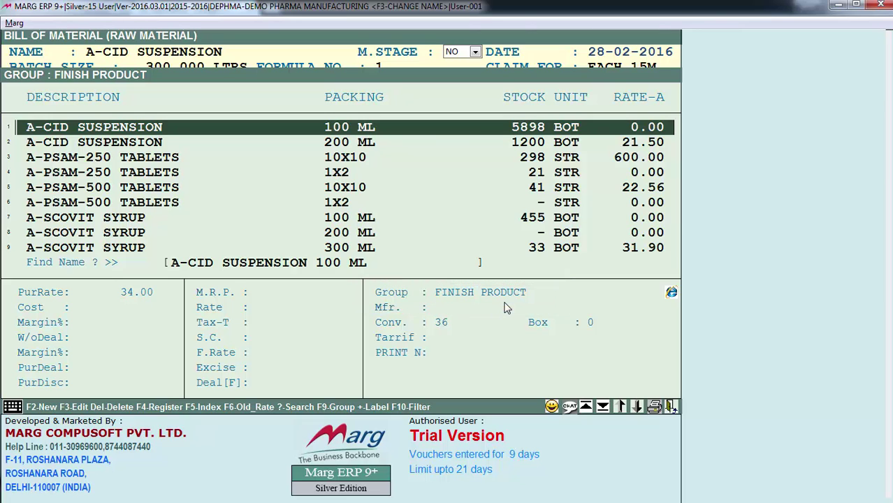
key(Return)
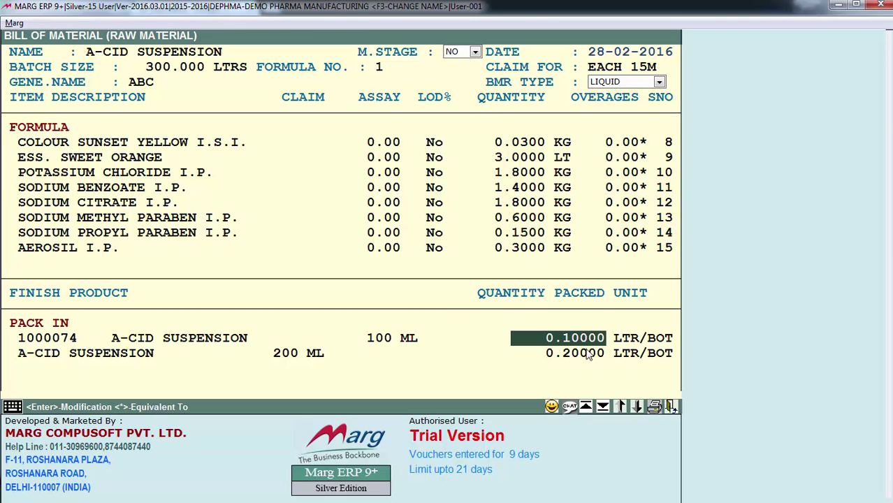
key(Return)
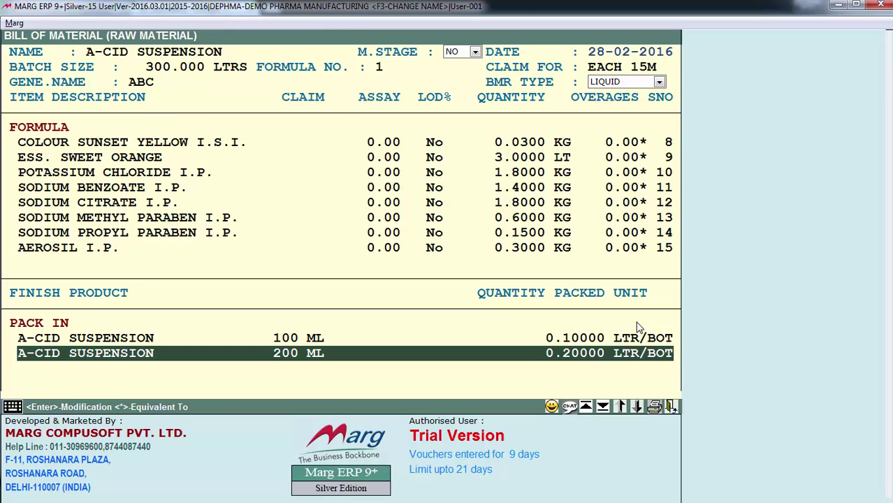
Confirm the A-CID SUSPENSION 200 ML pack at 0.20000 LTR/BOT, finish the pack-in list and accept the formula.
key(Return)
key(Return)
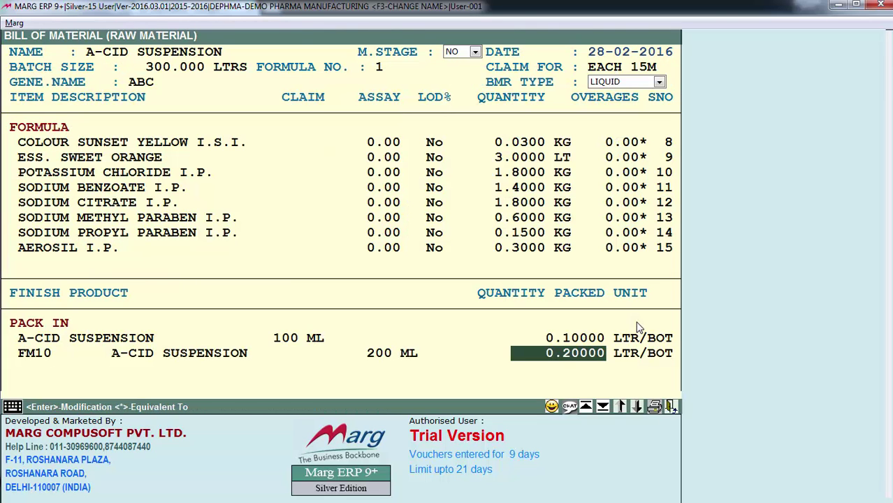
key(Return)
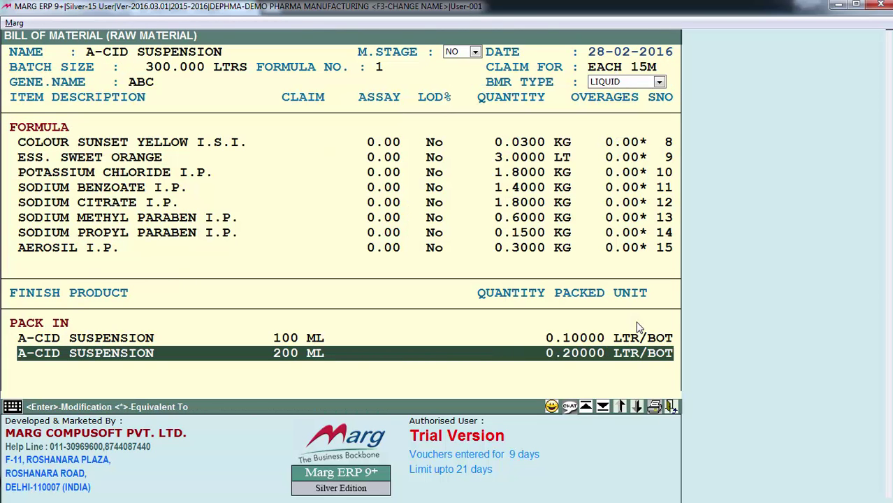
key(Down)
key(Tab)
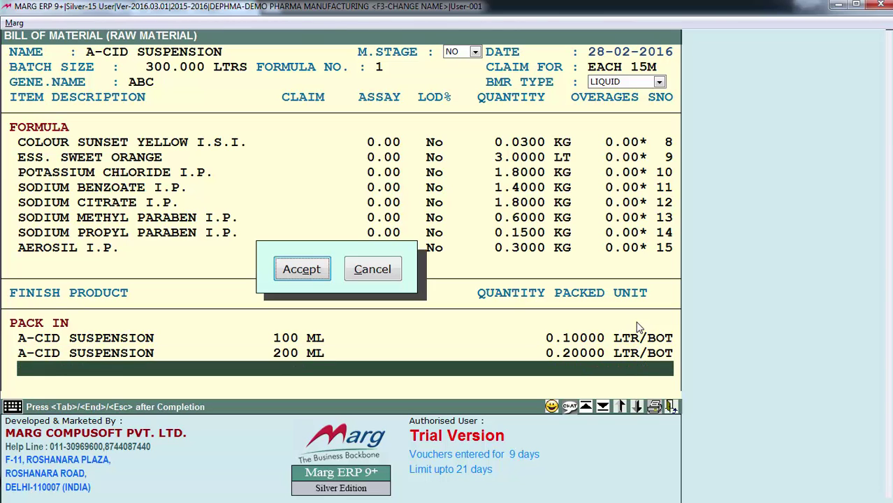
key(Return)
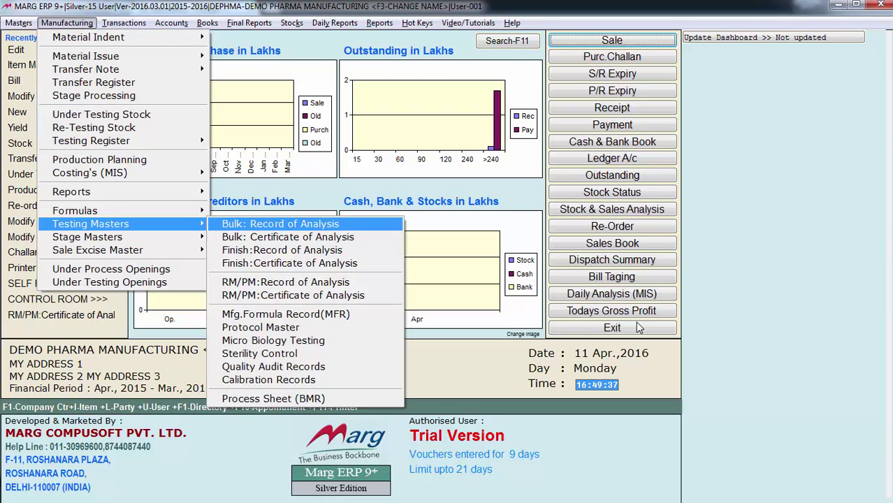
key(Down)
key(Down)
key(Down)
key(Down)
key(Down)
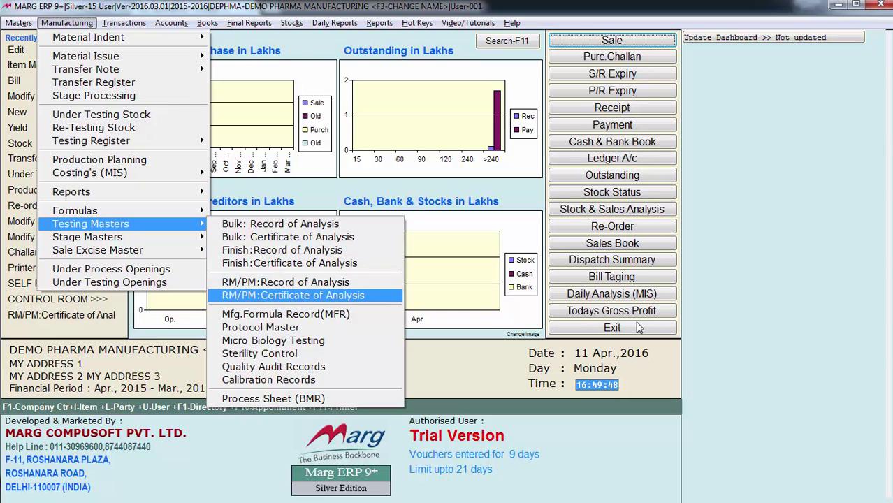
key(Up)
key(Down)
key(Up)
key(Down)
key(Up)
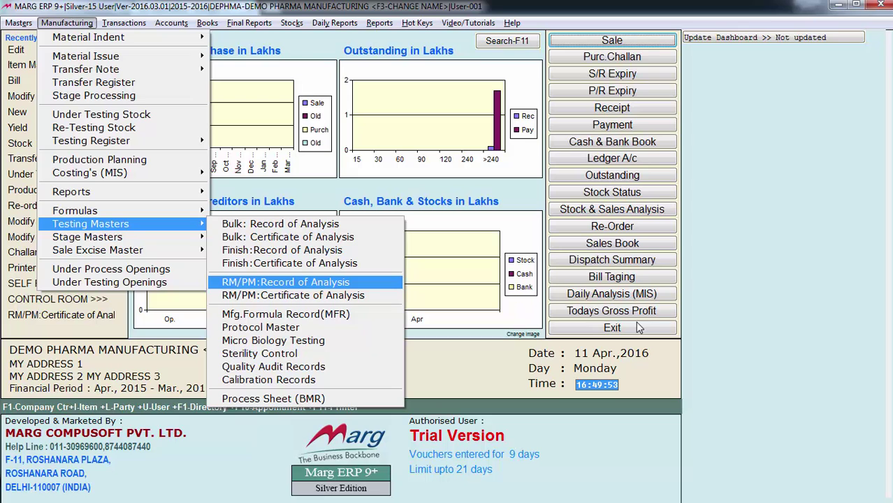
key(Down)
key(Down)
key(Down)
key(Down)
key(Down)
key(Down)
key(Down)
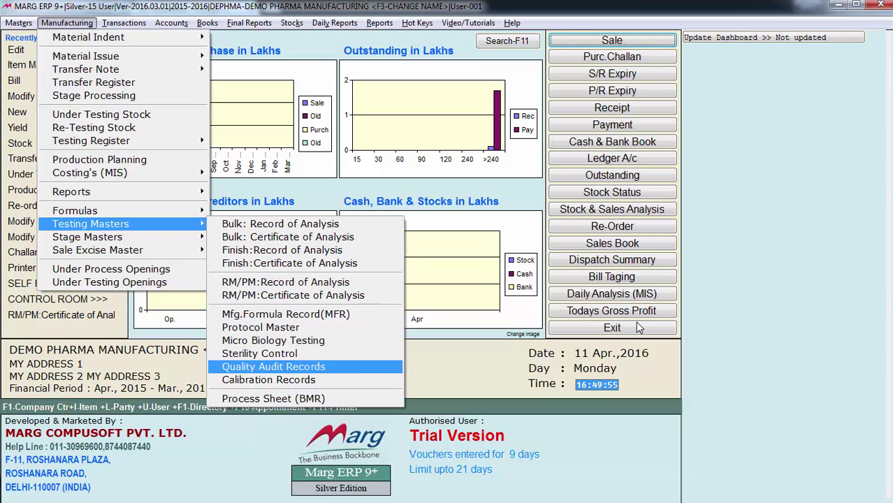
key(Up)
key(Up)
key(Up)
key(Up)
key(Up)
key(Up)
key(Down)
key(Down)
key(Down)
key(Up)
key(Up)
key(Up)
key(Up)
key(Up)
key(Up)
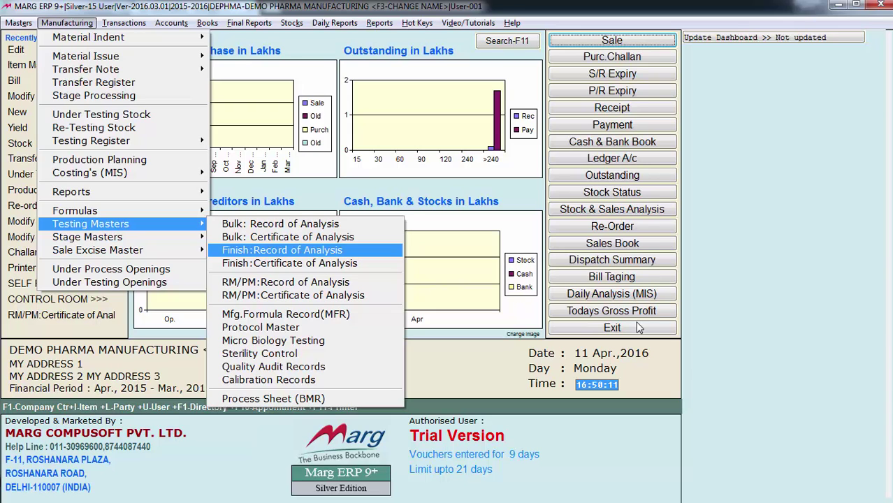
key(Down)
key(Down)
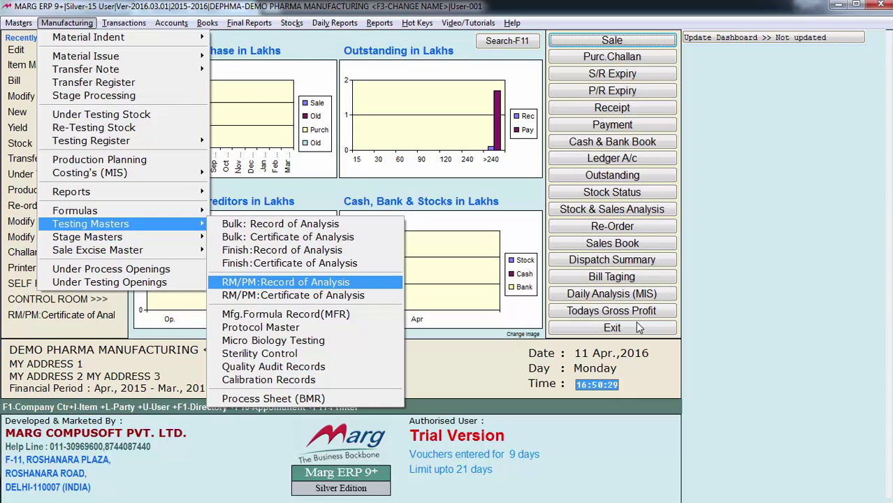
key(Down)
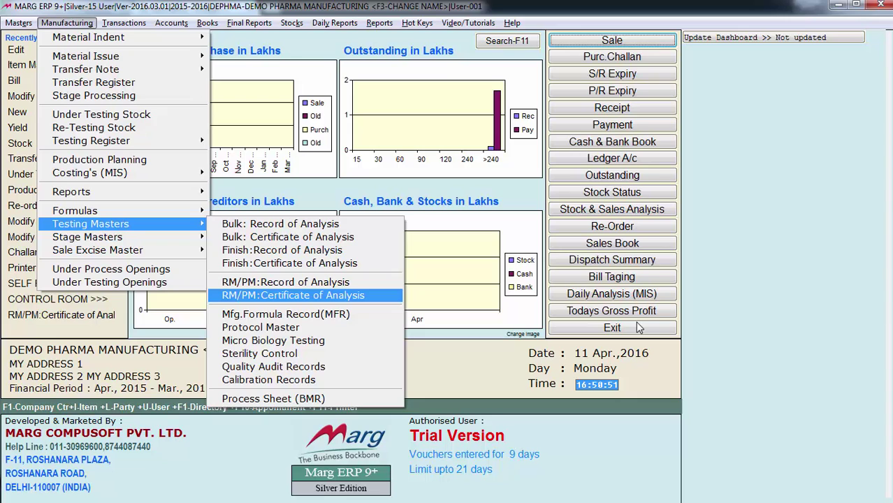
key(Up)
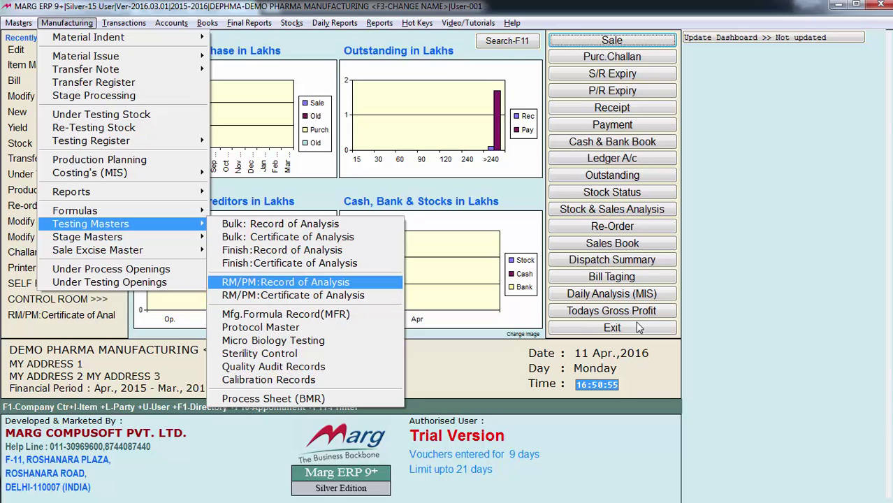
key(Down)
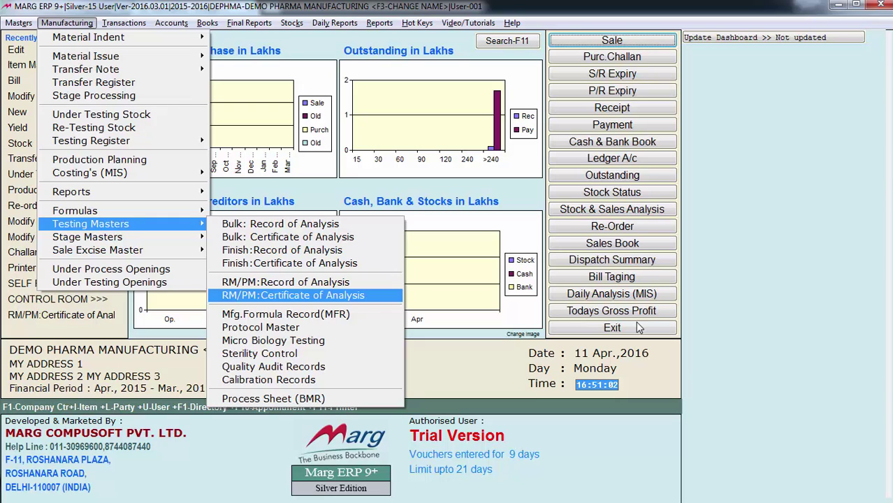
Open the RM/PM record of analysis of raw material AEROSIL I.P. for editing, leaving its query descriptions blank.
key(Up)
key(Return)
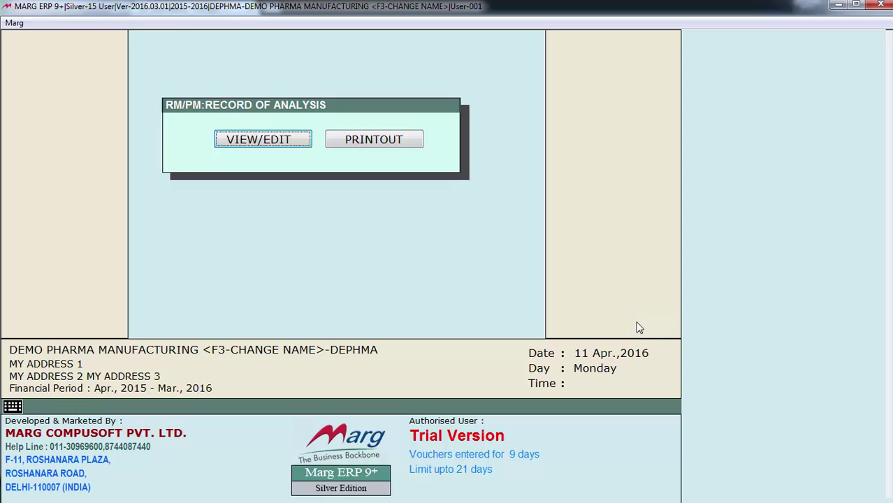
key(Return)
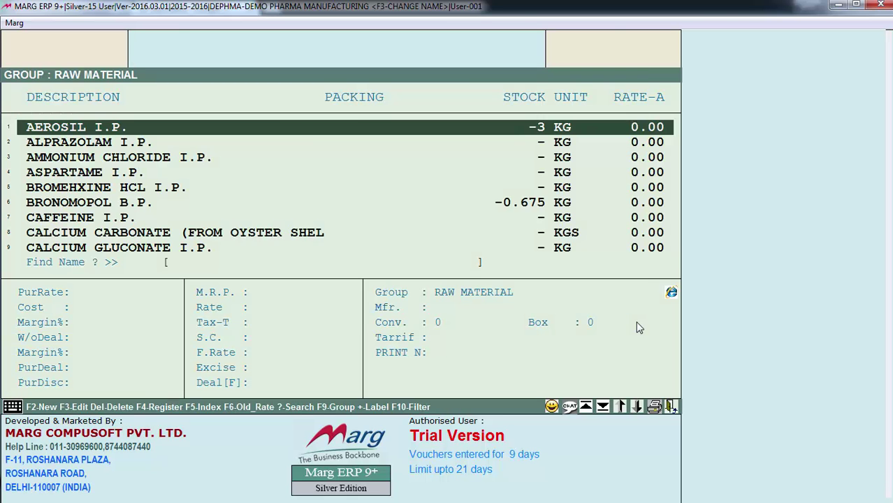
key(F9)
key(Up)
key(Up)
key(Up)
key(Return)
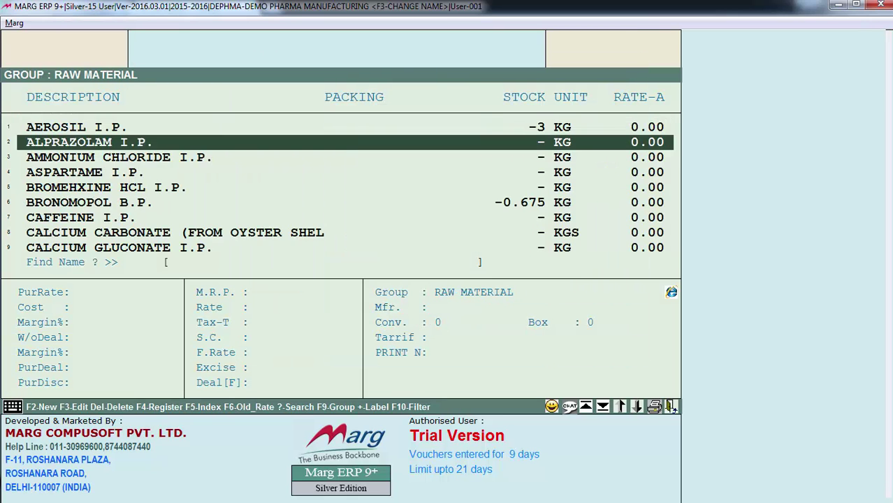
key(Up)
key(Return)
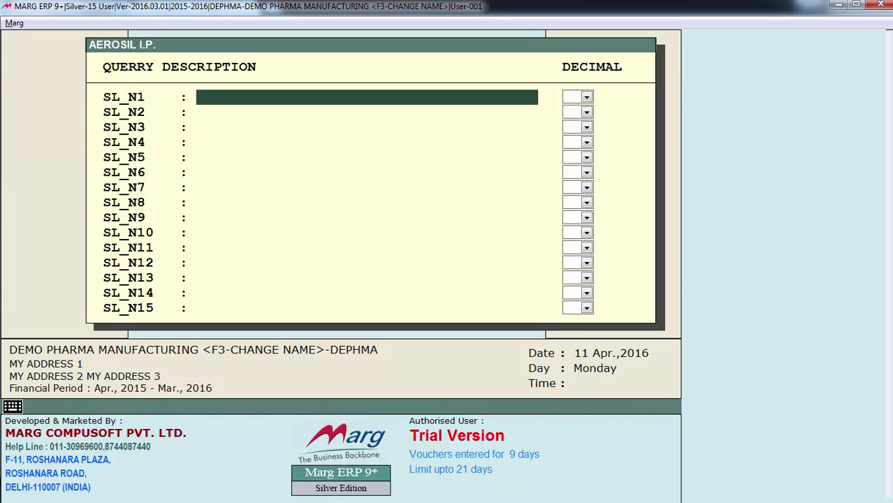
key(Escape)
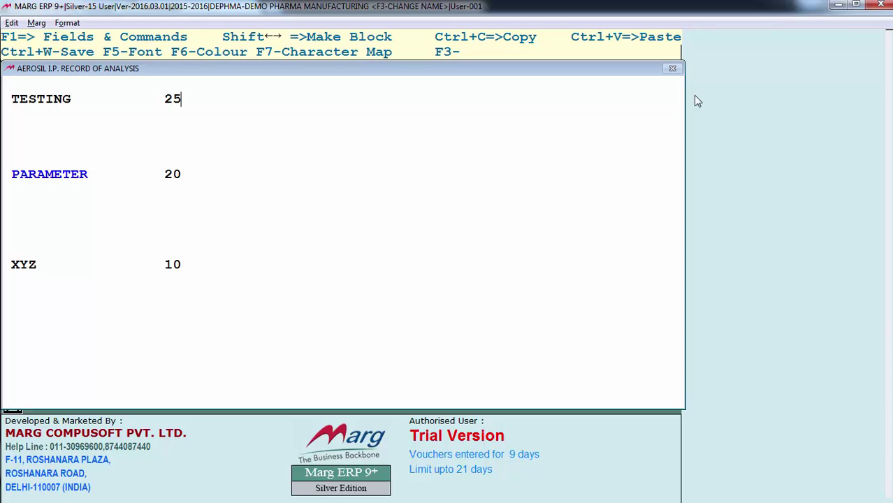
Go through the TESTING, PARAMETER and XYZ entries in the AEROSIL I.P. record of analysis.
key(Left)
key(Down)
key(Down)
key(Down)
key(Down)
key(Down)
key(Down)
key(Down)
key(Down)
key(Up)
key(Up)
key(Up)
key(Right)
key(Down)
key(Down)
key(Down)
key(Down)
key(Down)
key(Down)
key(End)
Save the AEROSIL I.P. record of analysis and return to the testing masters.
key(Escape)
key(Return)
key(Escape)
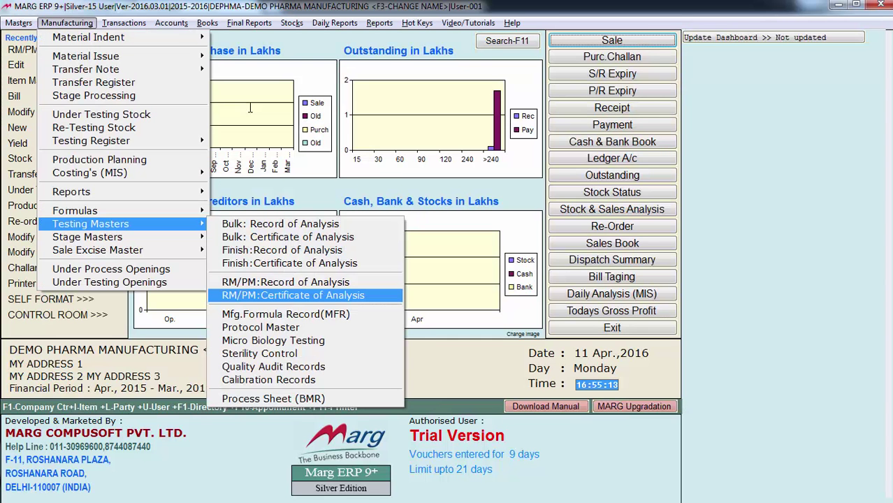
Open the RM/PM certificate of analysis of raw material AEROSIL I.P. for editing, skipping its query descriptions.
key(Return)
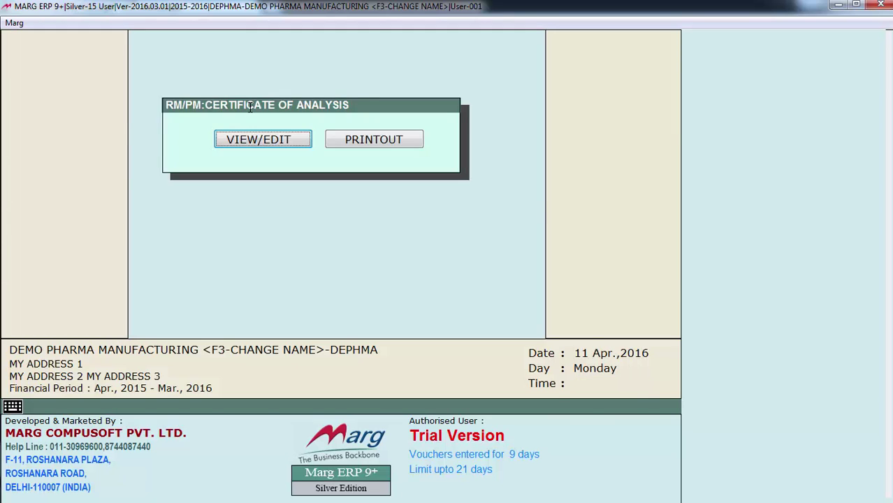
key(Return)
key(Return)
key(Escape)
key(Escape)
Add the line "THIS IS TO CERTIFY THAT THIS PRODUCT IS ....." below the numbered points of the certificate.
key(Left)
key(Up)
key(Up)
key(Up)
key(Up)
key(Right)
key(Up)
key(Down)
key(Down)
key(Down)
key(Down)
key(Up)
text(THIS IS TO)
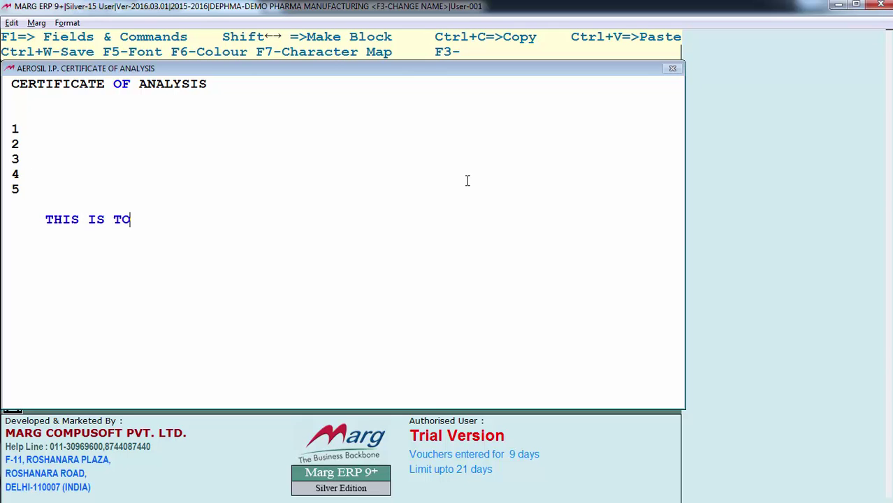
text( CERTIFY THAT THIS PRODUCT IS .....)
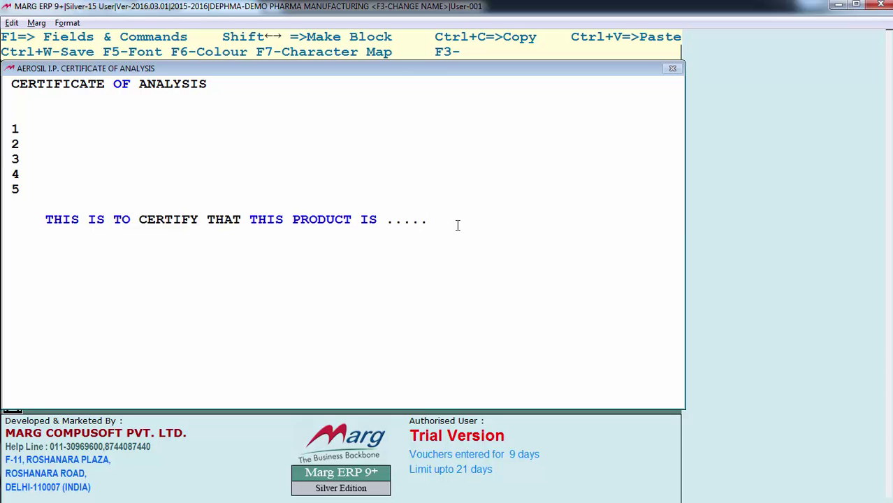
Save the AEROSIL I.P. certificate of analysis and leave the raw material list for the testing masters.
key(Escape)
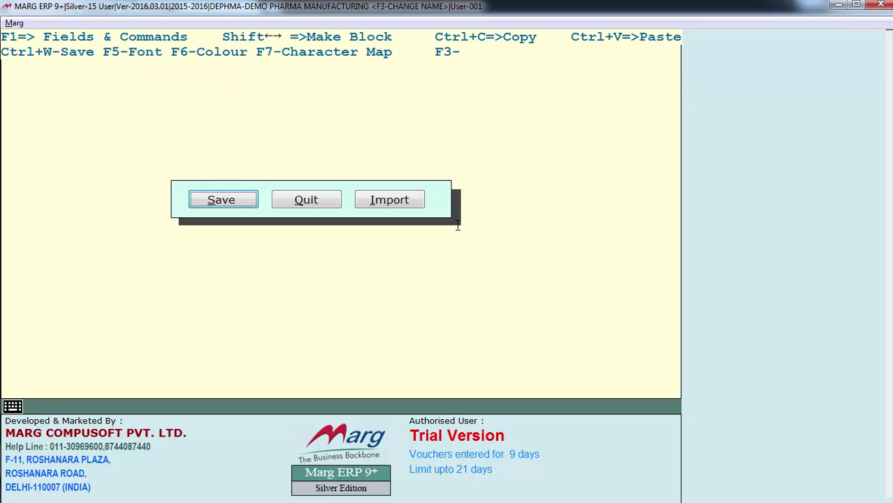
key(Return)
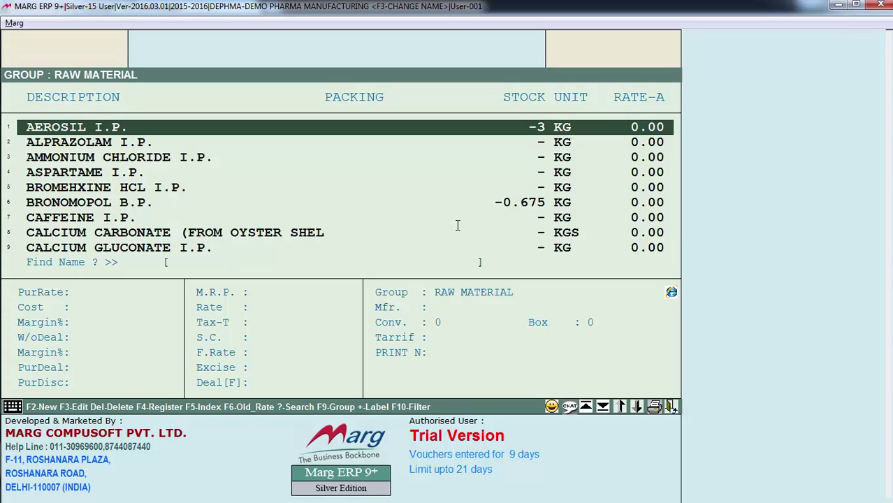
key(Escape)
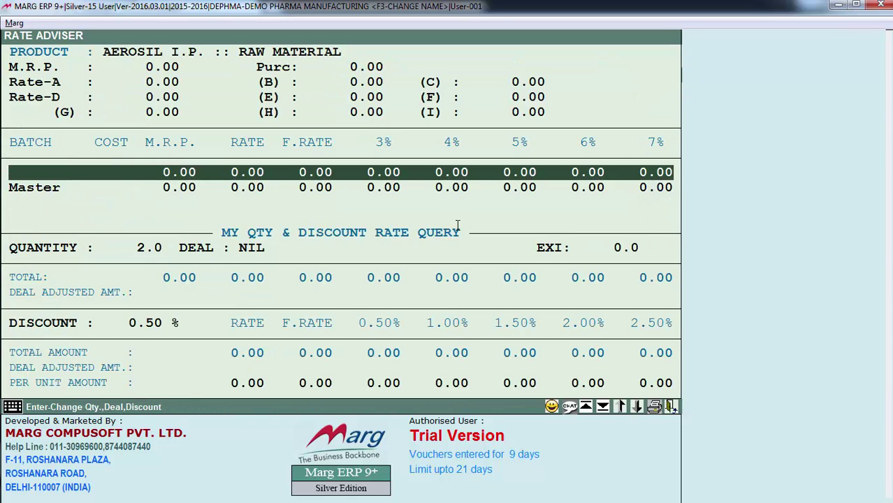
key(Escape)
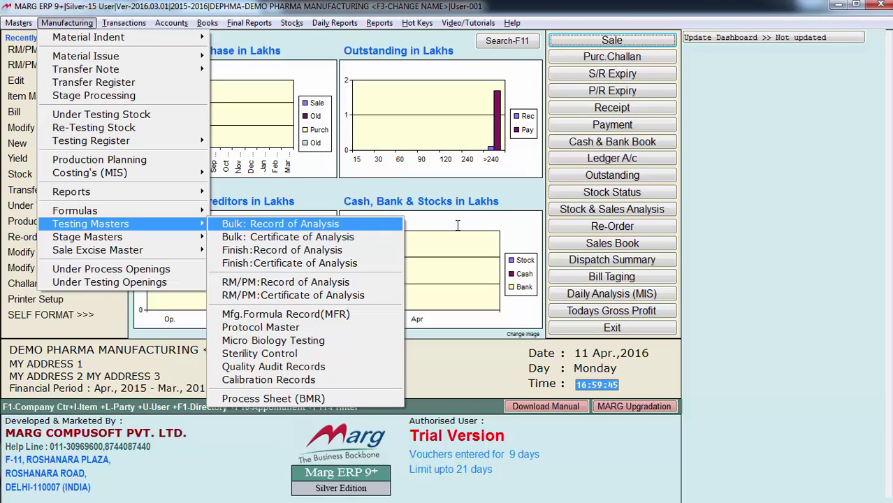
key(Down)
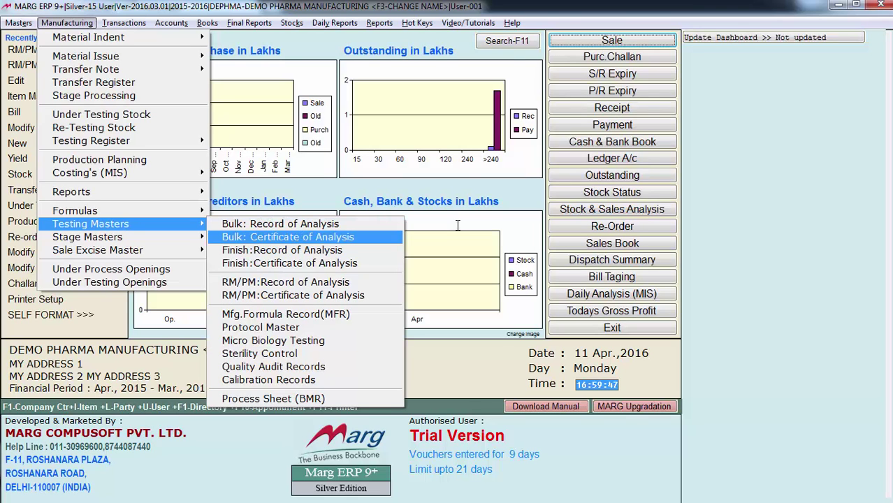
key(Down)
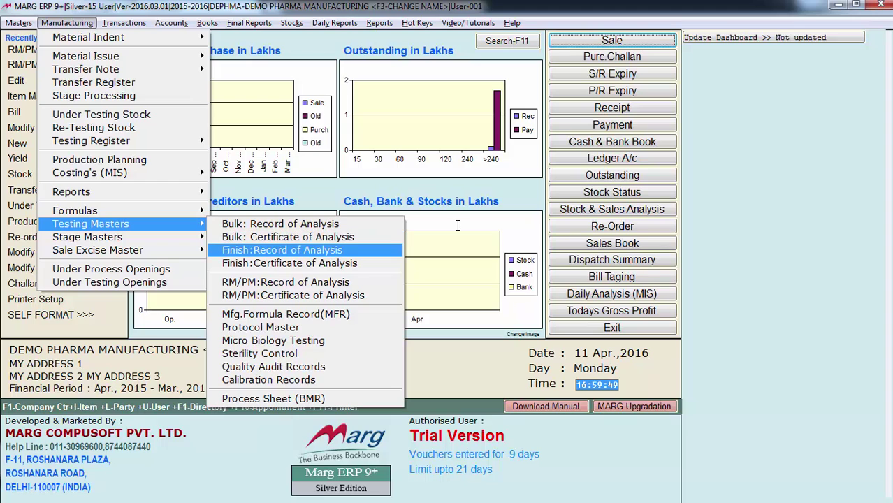
key(Down)
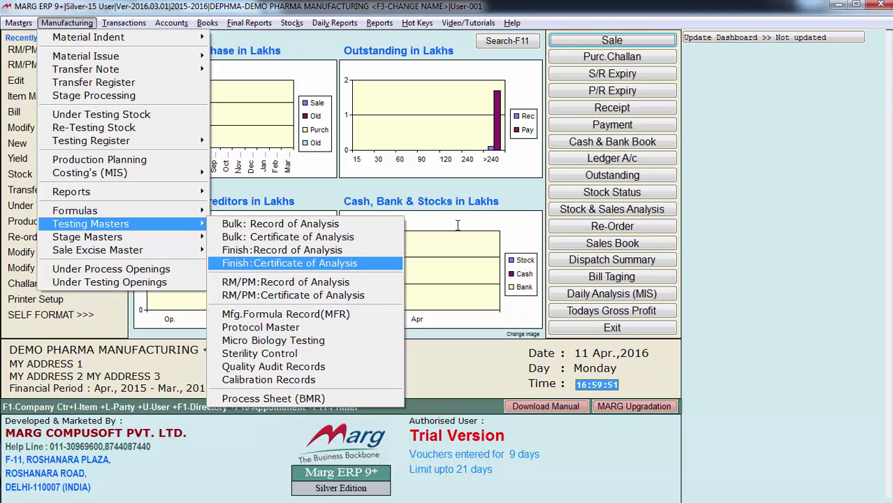
key(Up)
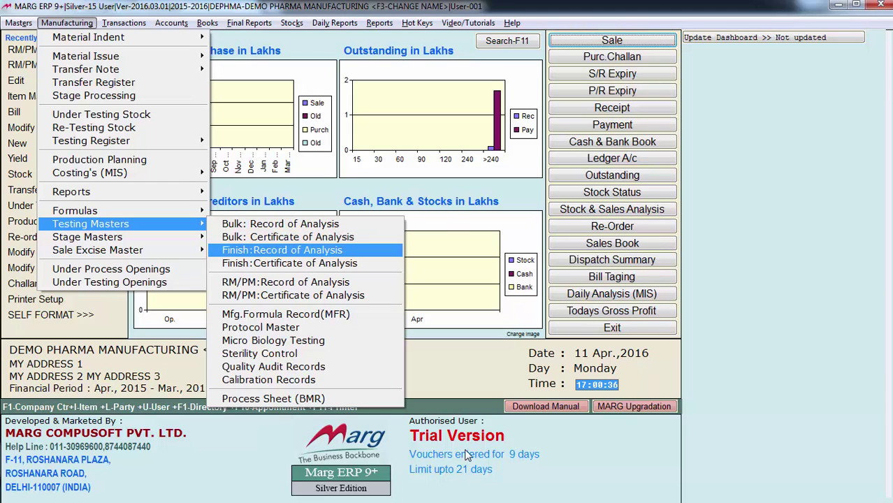
key(Up)
key(Up)
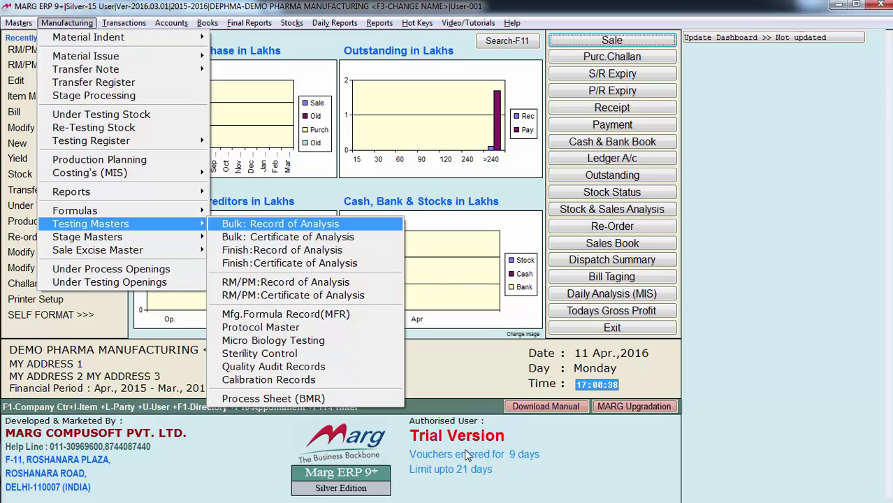
key(Down)
key(Down)
key(Down)
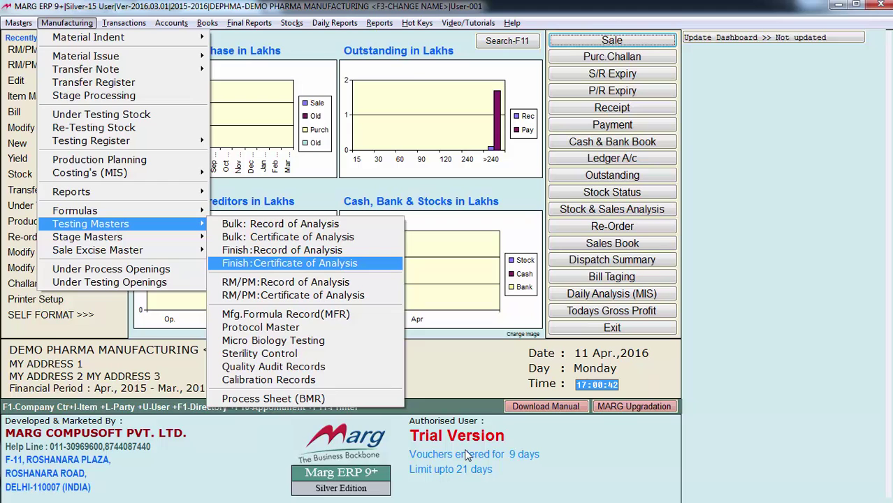
key(Down)
key(Down)
key(Down)
key(Down)
key(Down)
key(Down)
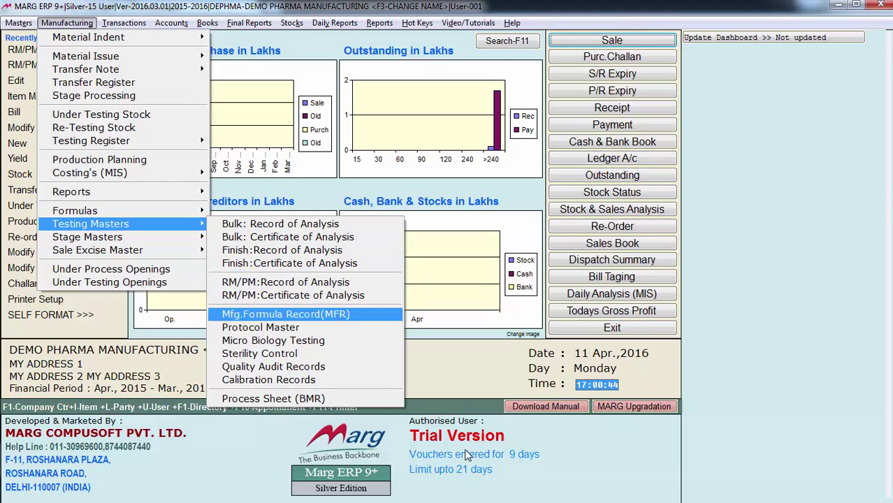
key(Up)
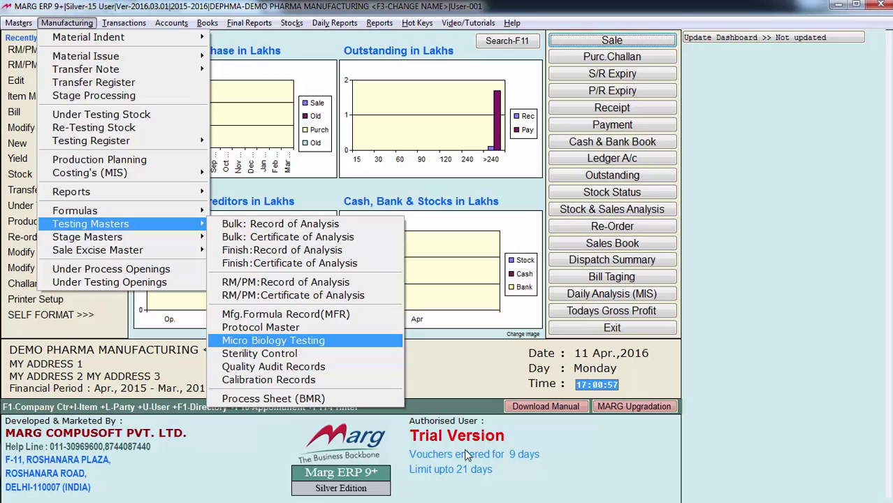
key(Down)
key(Down)
key(Down)
key(Down)
key(Down)
key(Down)
key(Up)
key(Up)
key(Up)
key(Up)
key(Up)
key(Up)
key(Up)
key(Up)
key(Up)
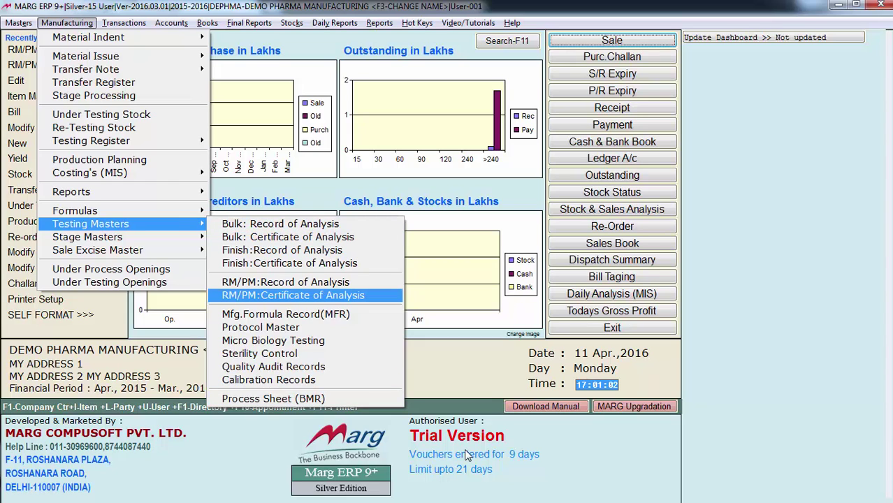
key(Escape)
key(Escape)
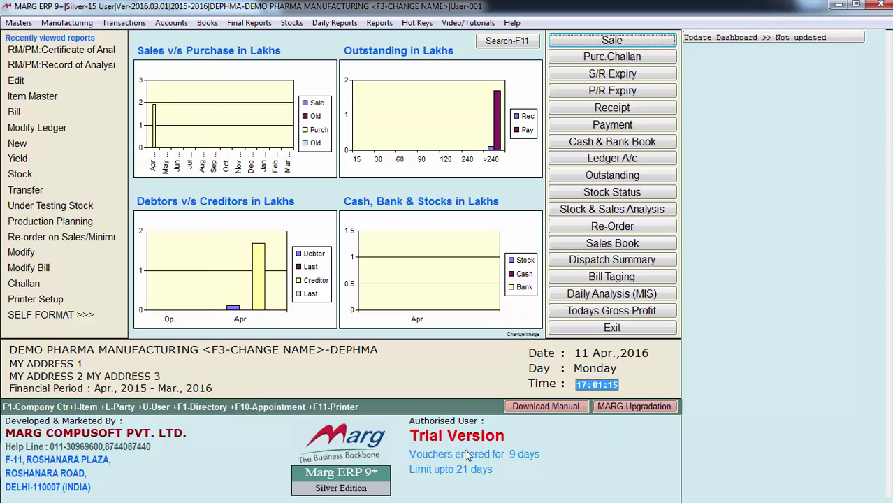
Open the production planning screen of the manufacturing section.
key(Down)
key(Down)
key(Down)
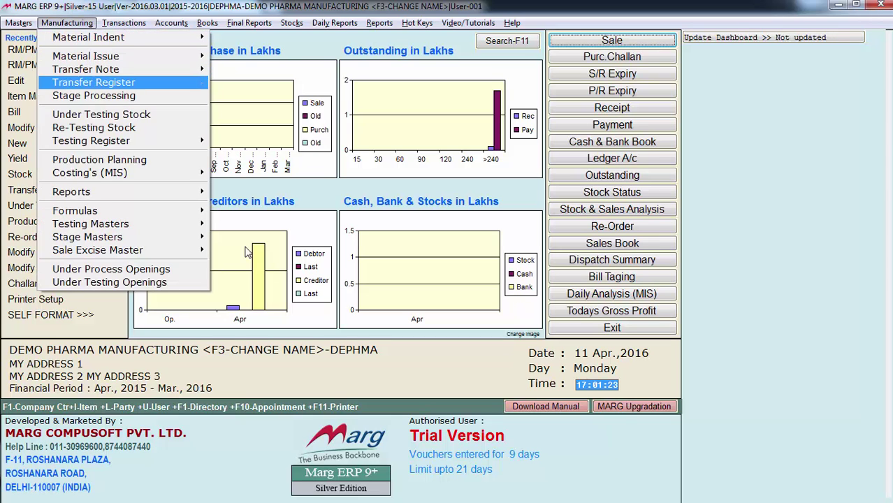
key(Down)
key(Down)
key(Down)
key(Down)
key(Down)
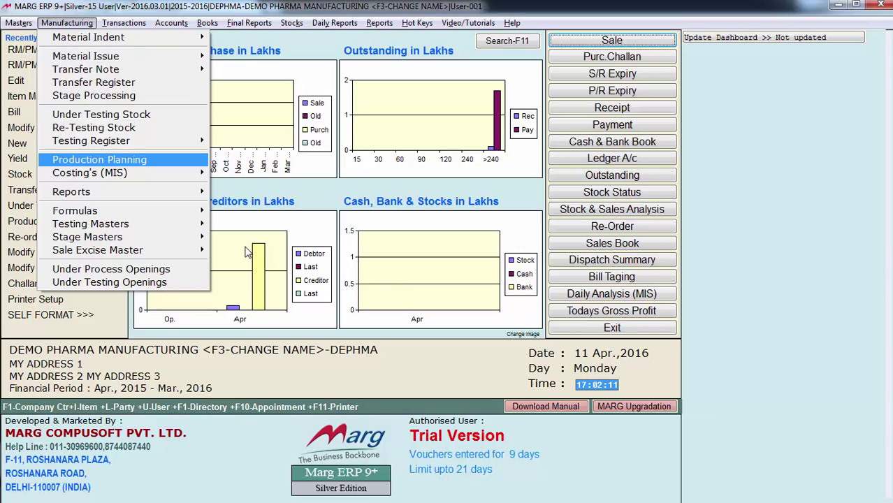
key(Return)
Add the finished product A-CID SUSPENSION 100 ML to the production plan with RM and PM both set to Y.
key(Return)
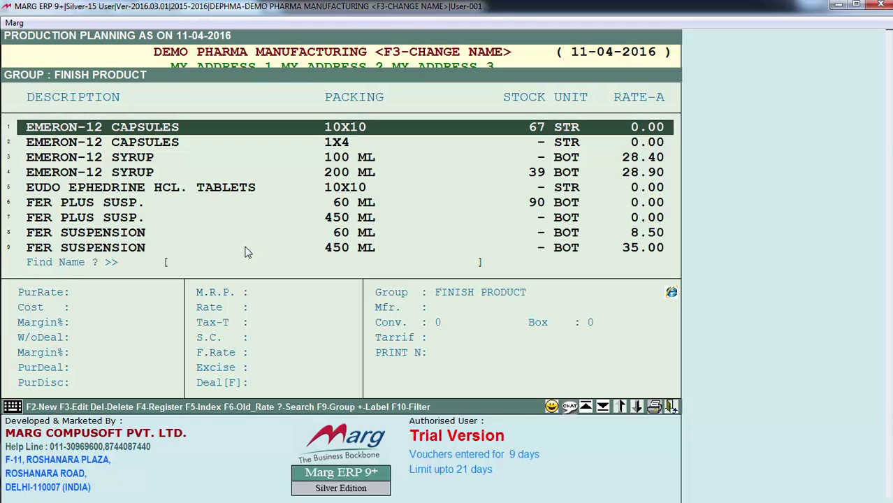
text(A)
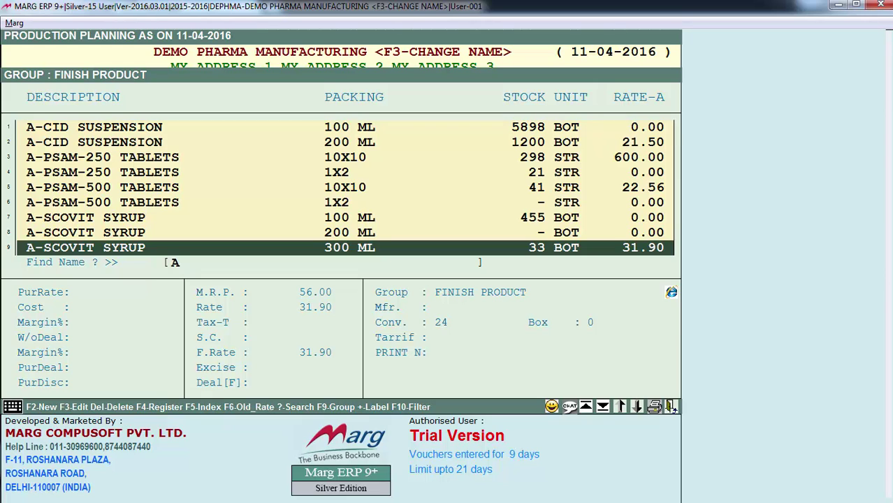
key(Home)
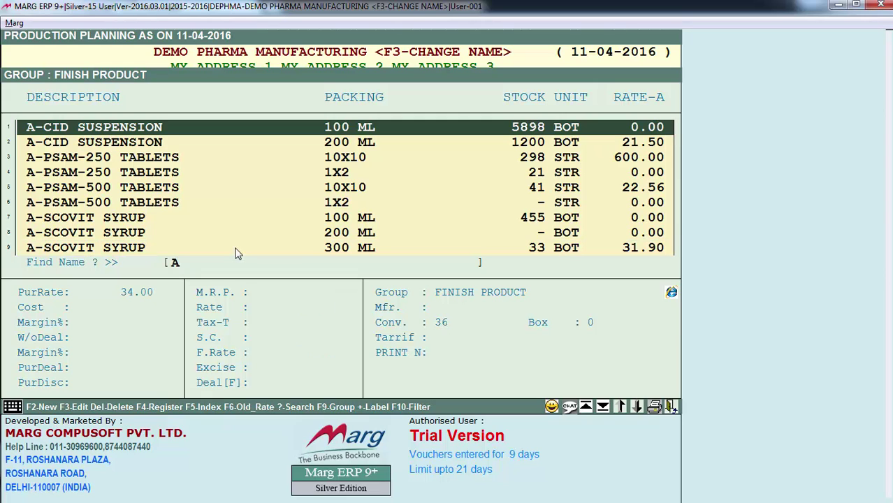
key(Return)
key(alt+Down)
key(Return)
key(Return)
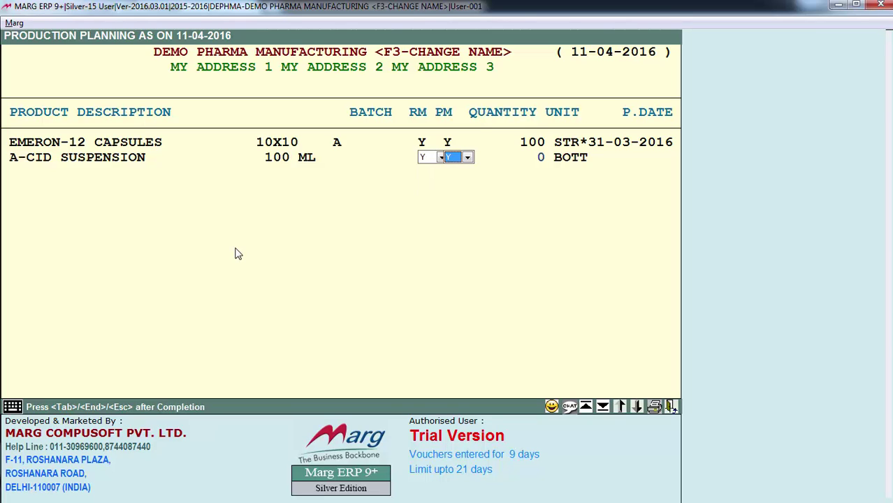
key(Return)
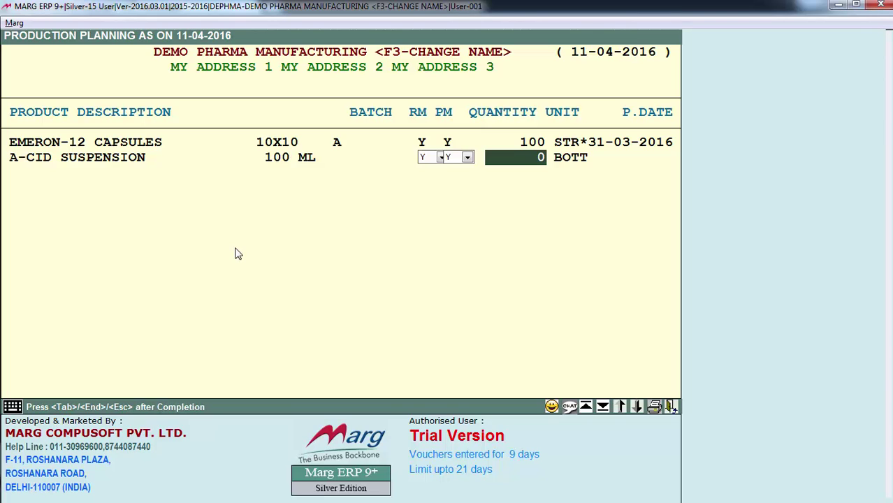
Set the A-CID SUSPENSION entry's quantity to 1000 bottles and its planning date to 31-03-2016.
text(1000)
key(Return)
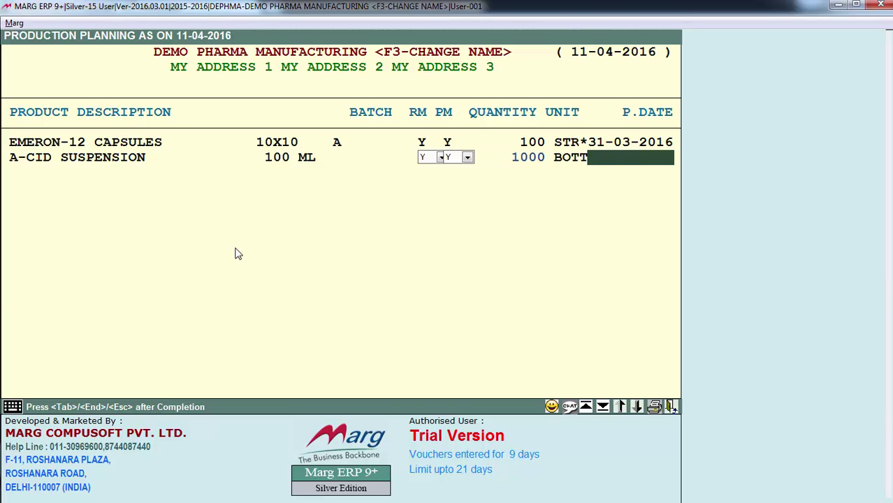
text(310316)
key(Return)
key(Up)
key(Up)
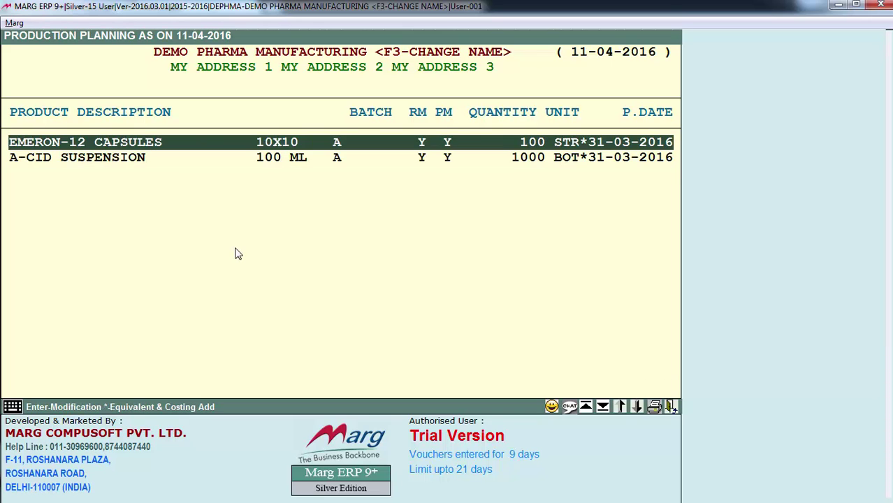
key(Down)
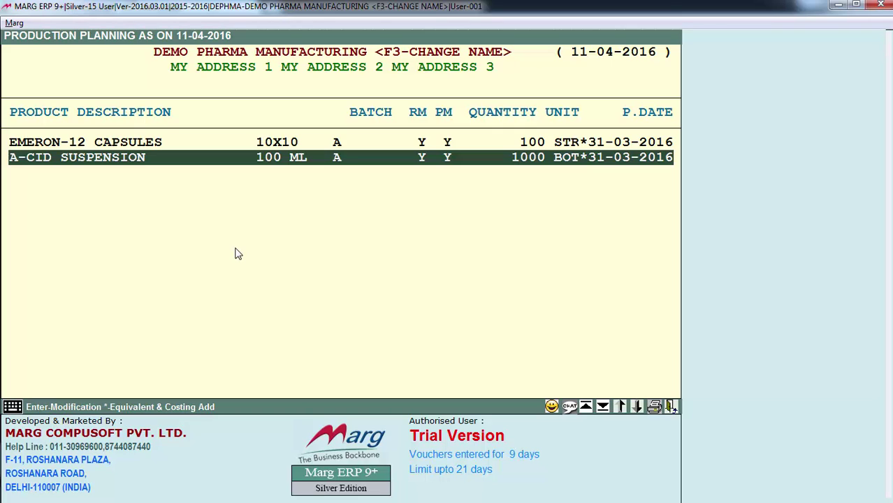
Open the planning report options, keep Old Planning on Hide and show items for Selected Planning.
key(Tab)
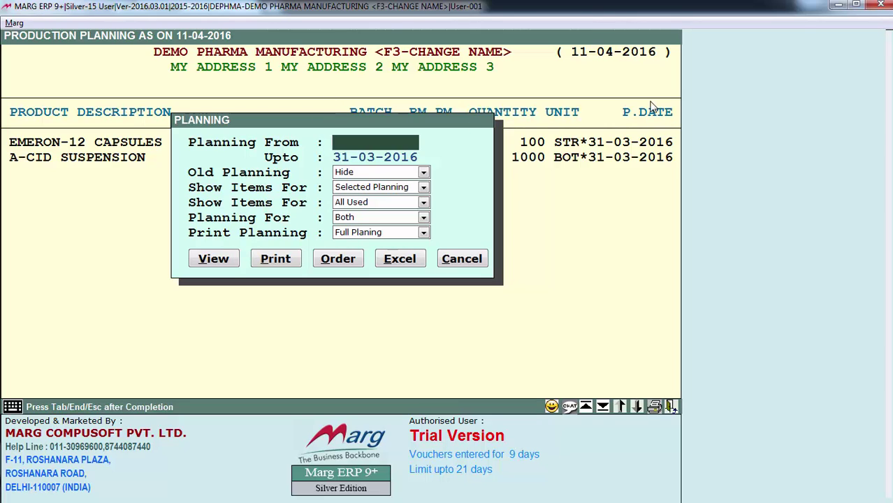
key(Return)
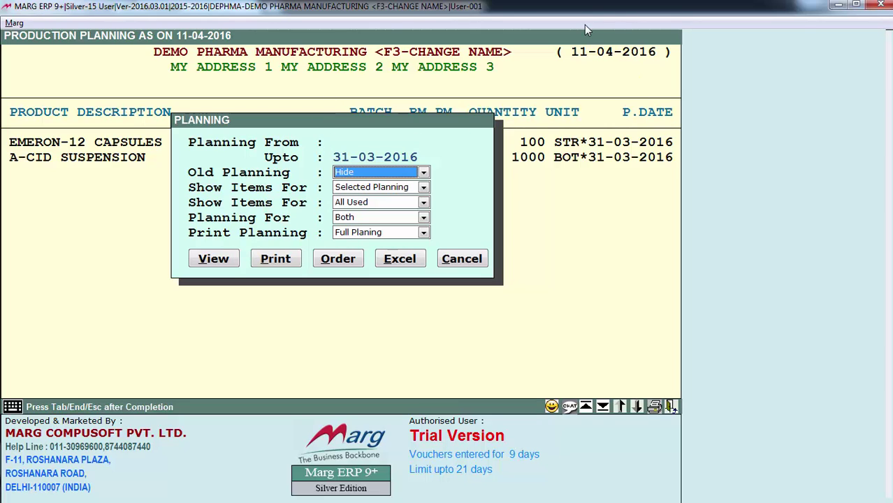
key(alt+Down)
key(Up)
key(Down)
key(Return)
key(Return)
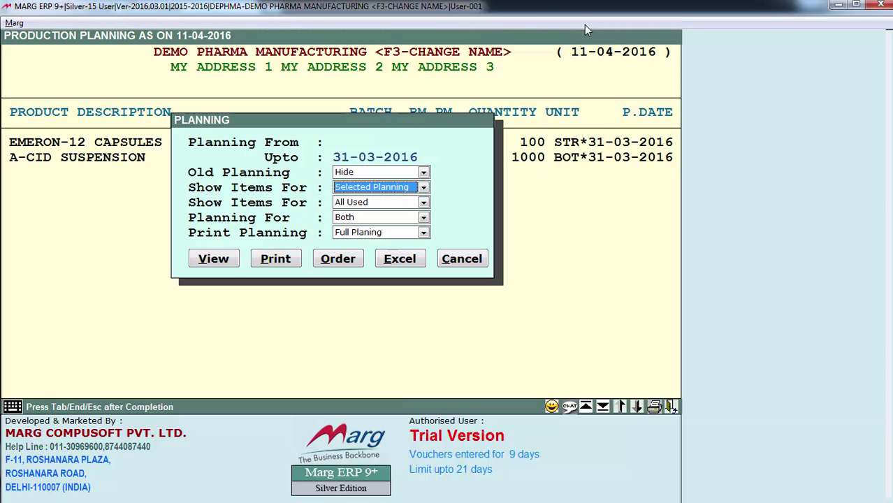
key(alt+Down)
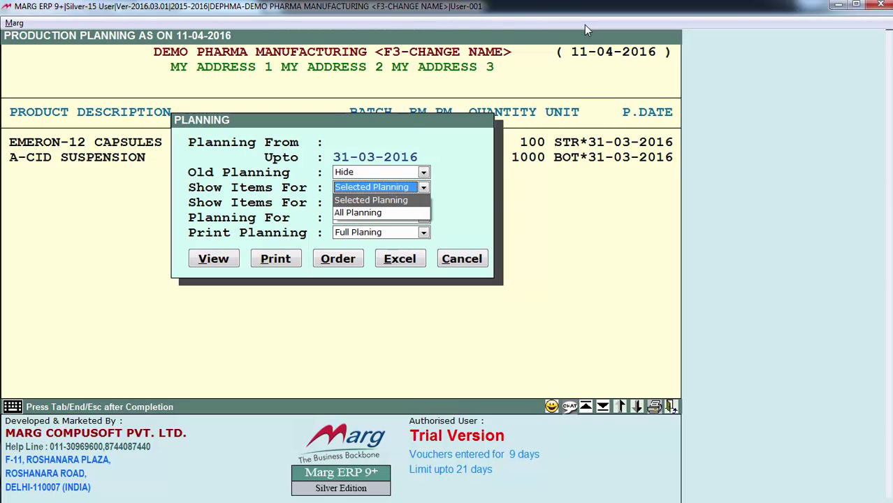
key(Down)
key(Up)
key(Return)
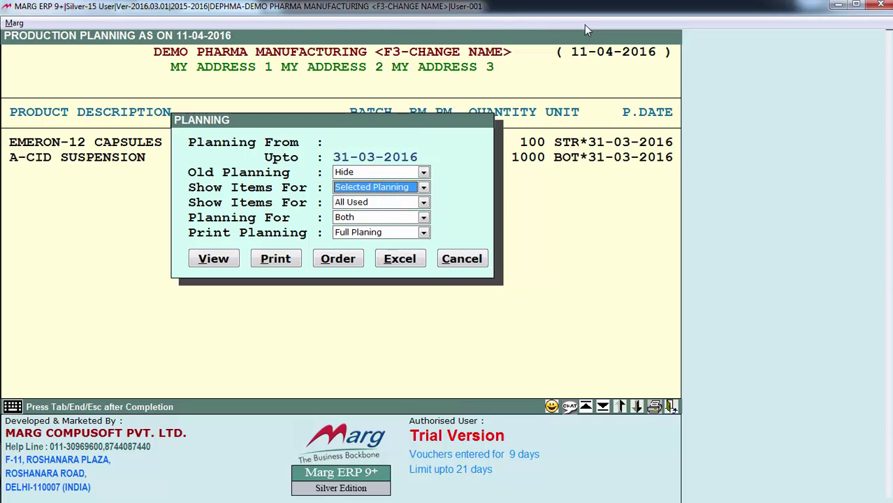
key(Return)
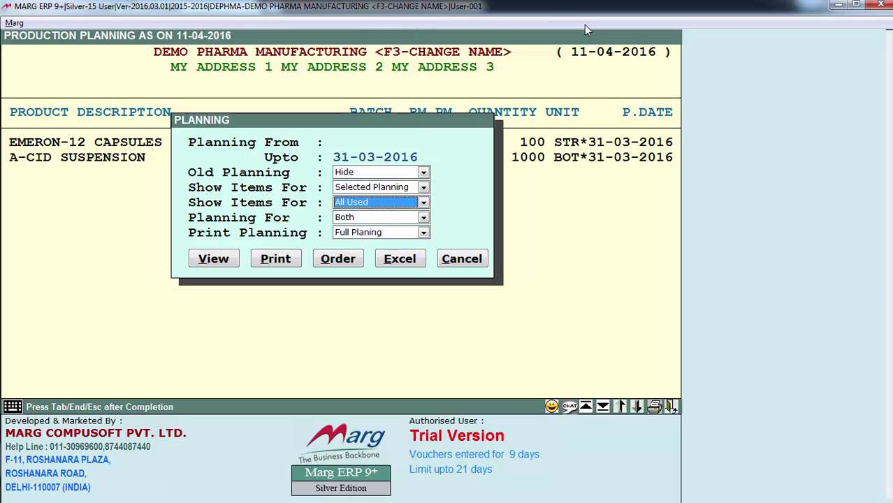
Show All Used items in the planning report and set Planning For to Both.
key(alt+Down)
key(Up)
key(Down)
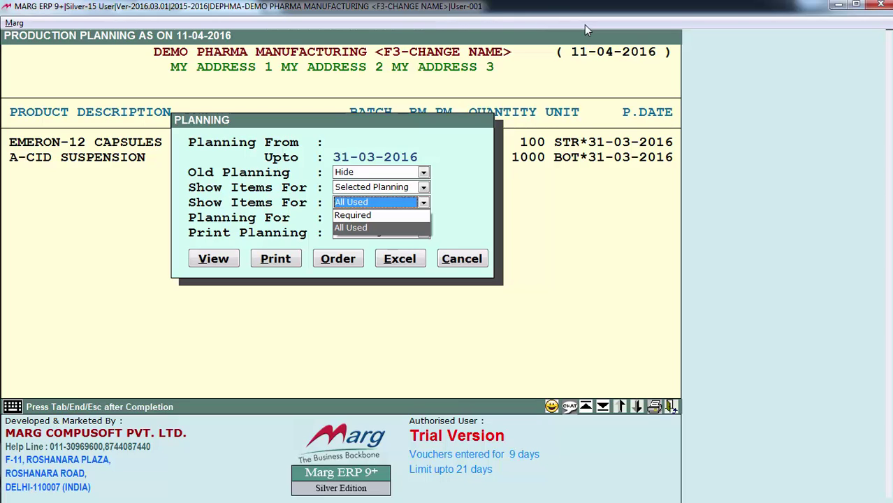
key(Up)
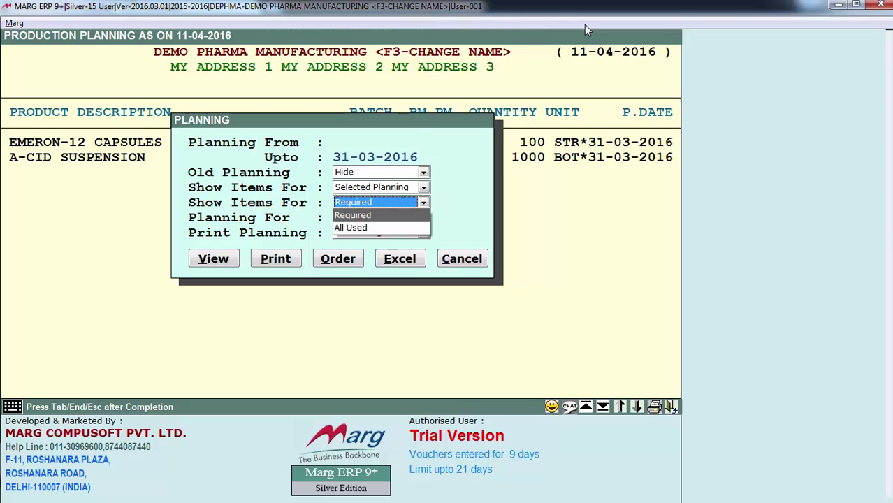
key(Down)
key(Return)
key(alt+Down)
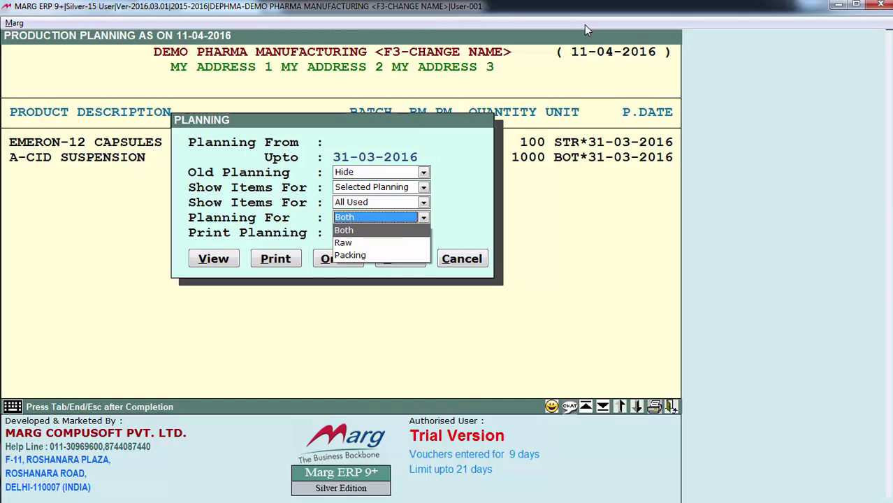
key(Down)
key(Down)
key(Up)
key(Up)
key(Return)
Set Print Planning to Full Planing and view the production planning chart.
key(alt+Down)
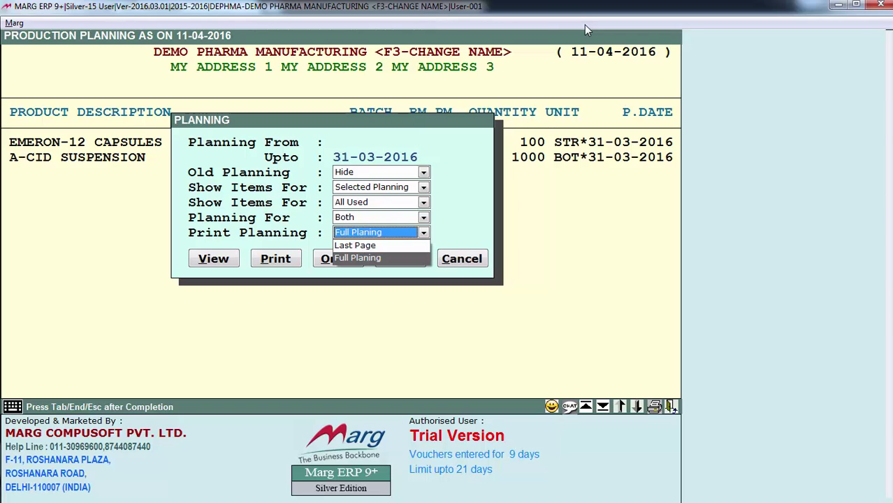
key(Up)
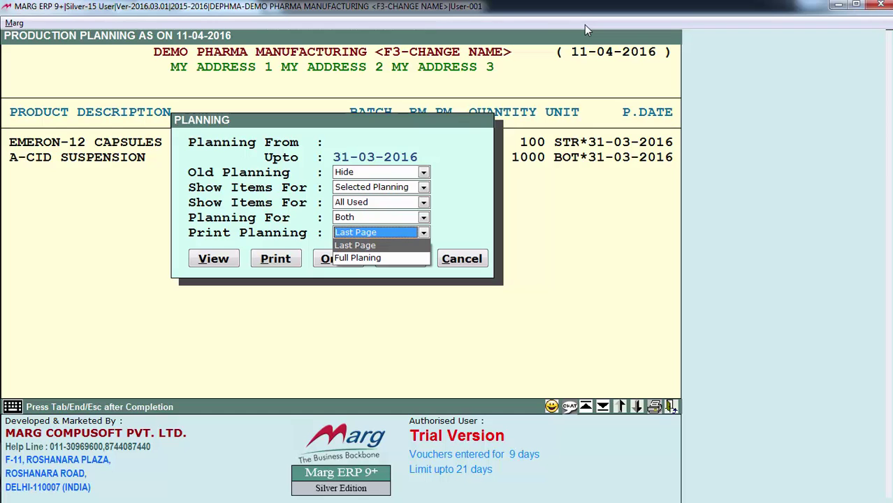
key(Down)
key(Return)
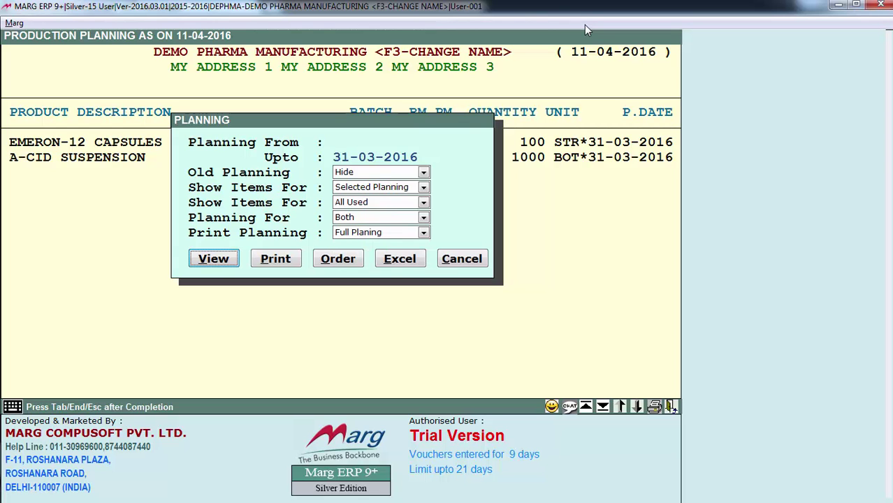
key(Return)
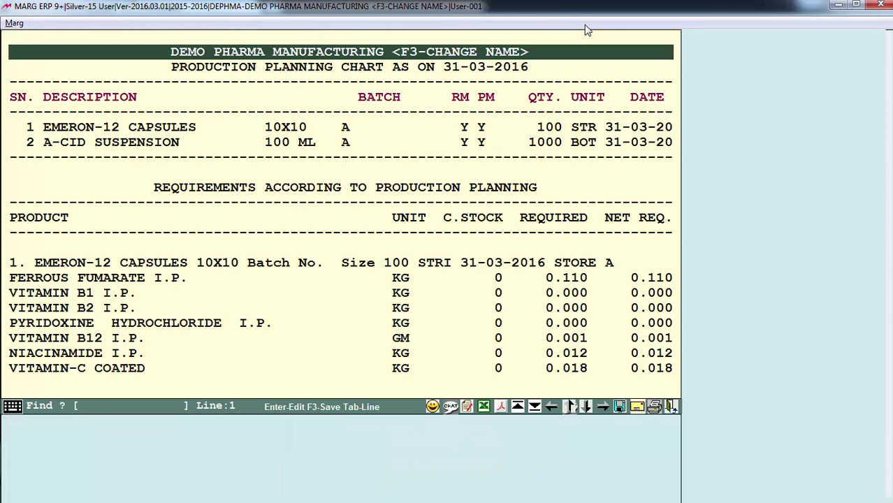
Open the production planning chart as a report preview page.
click(618, 341)
click(501, 407)
click(209, 212)
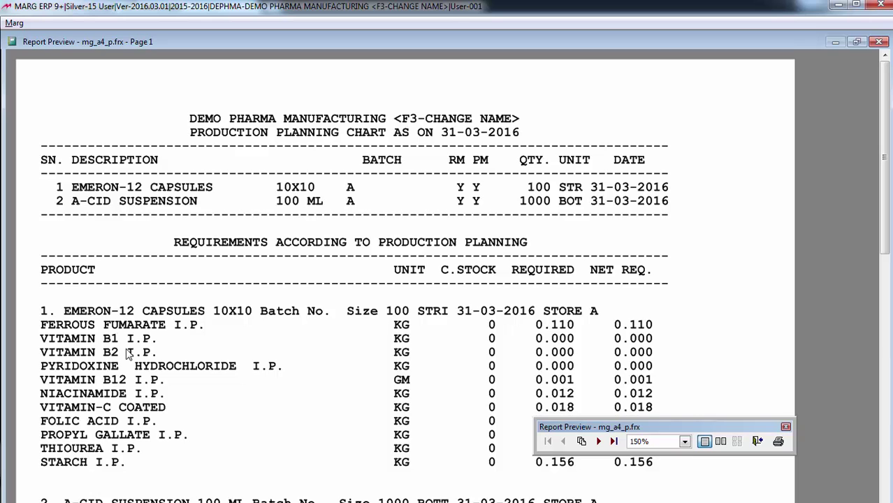
Examine the raw and packing material requirements of EMERON-12 CAPSULES and A-CID SUSPENSION in the report preview.
scroll(126, 346, down, 3)
scroll(124, 347, down, 3)
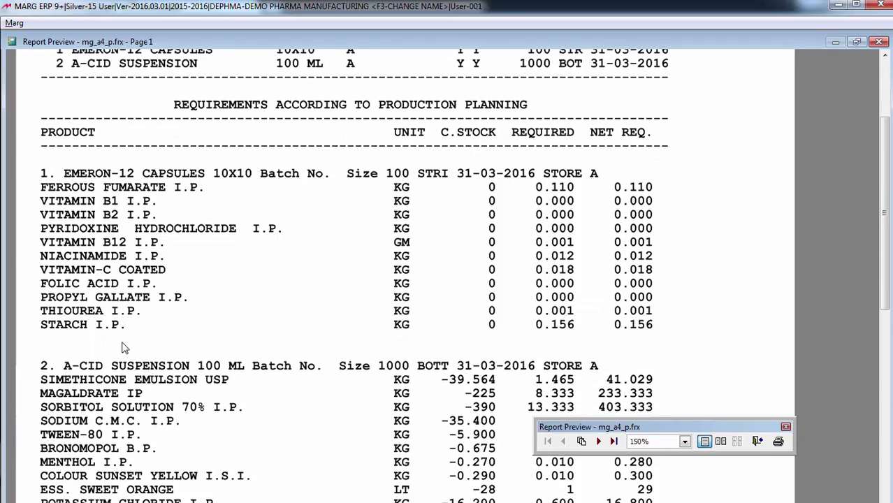
scroll(120, 348, down, 1)
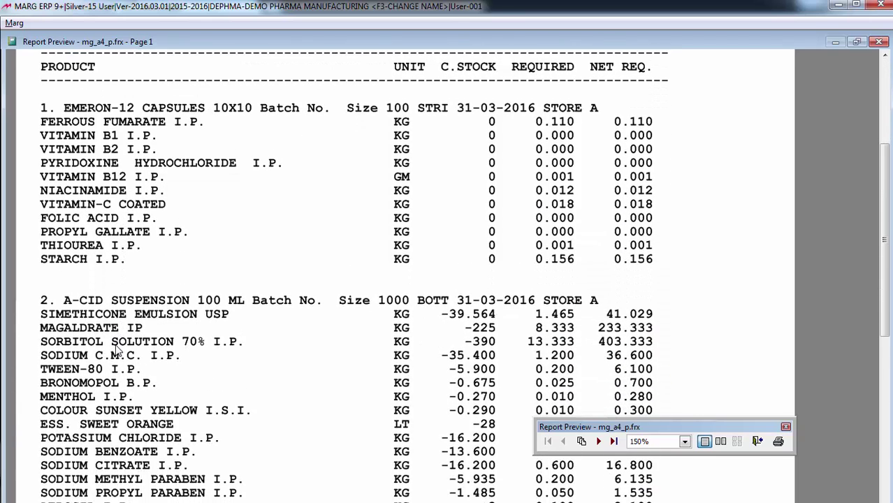
scroll(117, 351, up, 4)
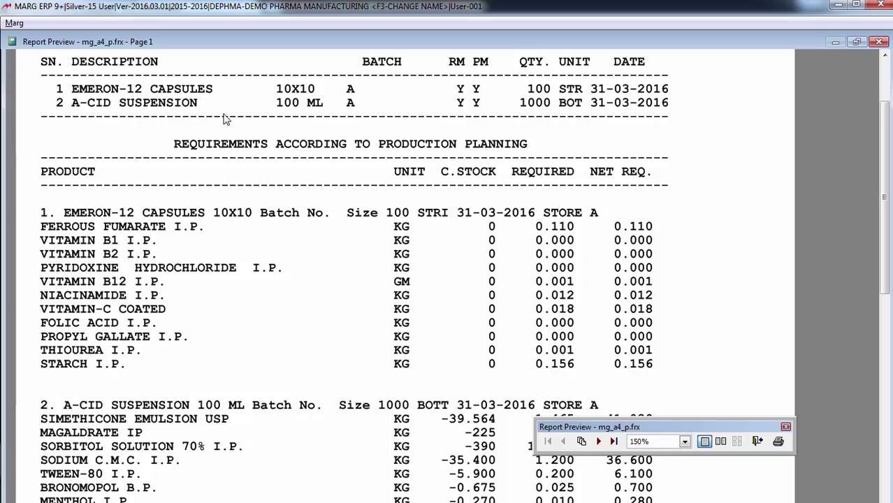
scroll(187, 397, down, 1)
scroll(188, 397, down, 2)
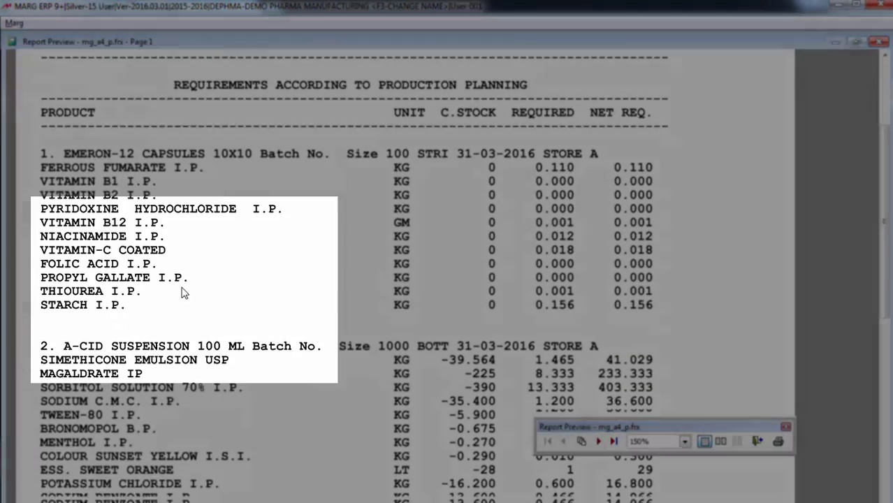
scroll(400, 274, down, 1)
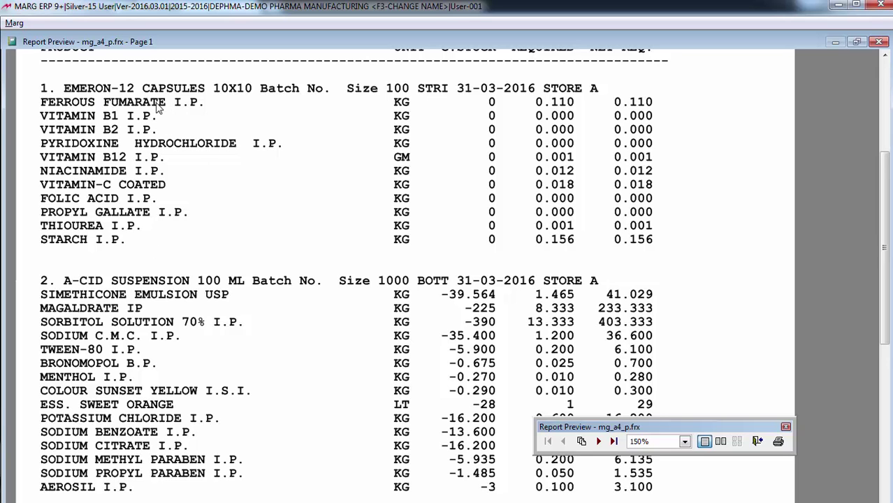
scroll(160, 119, down, 2)
scroll(217, 279, down, 3)
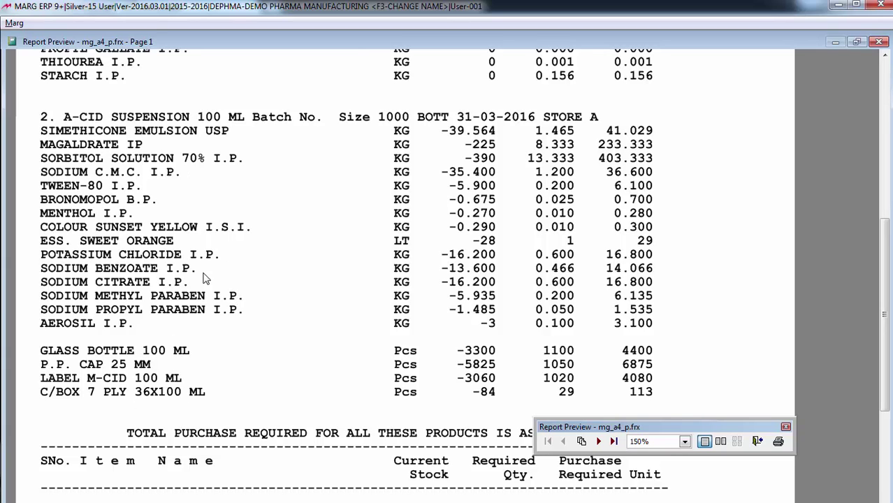
Examine the total purchase required for all products in the report preview, and return to the planning options.
scroll(264, 430, down, 6)
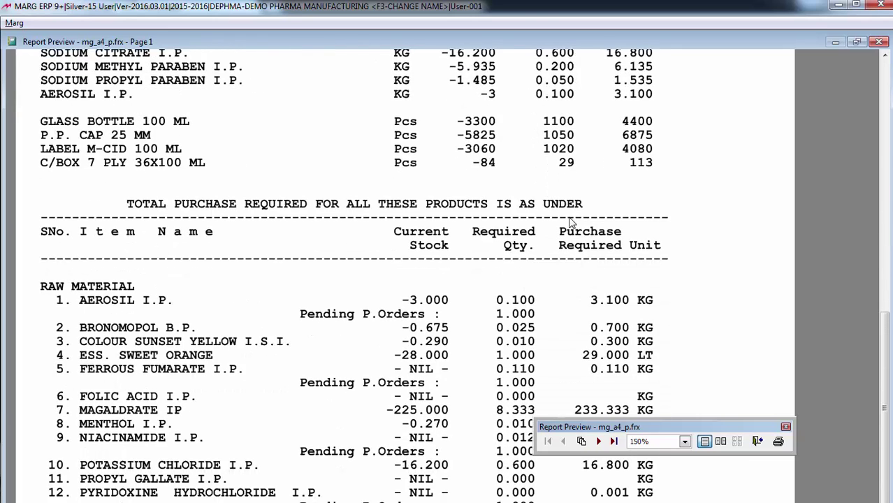
scroll(573, 224, down, 1)
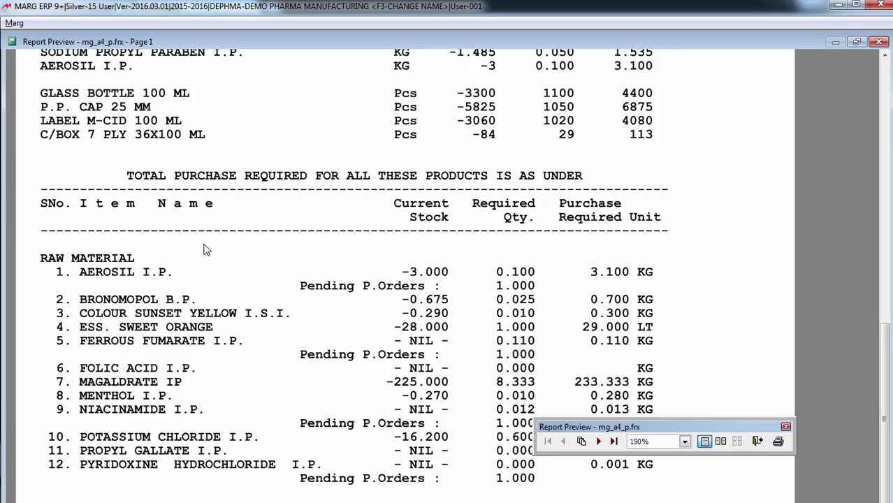
key(Escape)
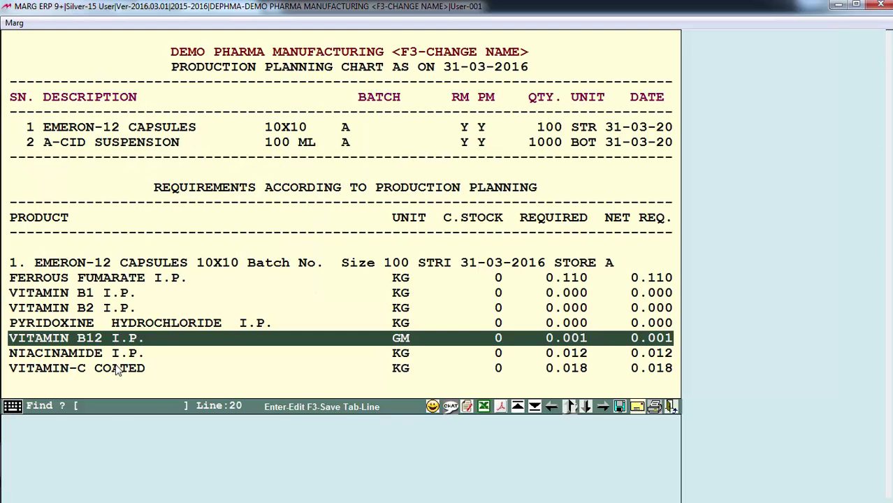
key(Escape)
key(End)
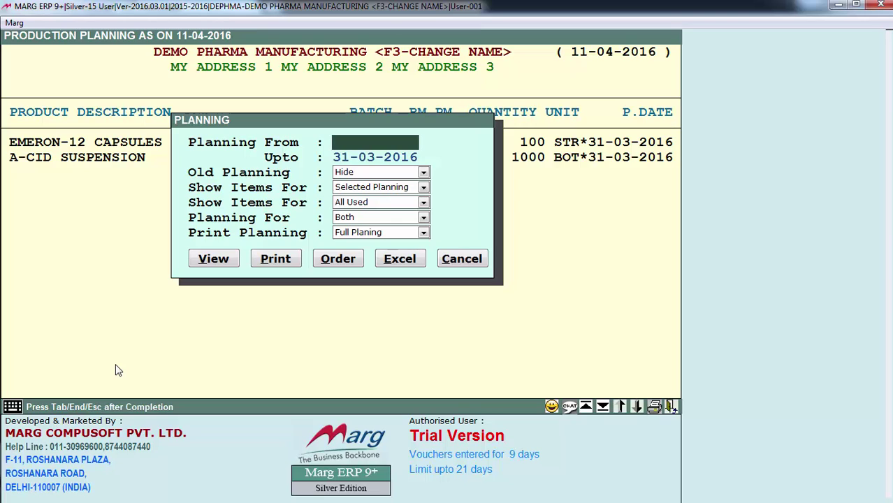
Generate the material order list from the planning, covering All Used items for both materials with Full Planing.
key(Return)
key(Return)
key(Return)
key(Return)
key(Return)
key(Return)
key(Return)
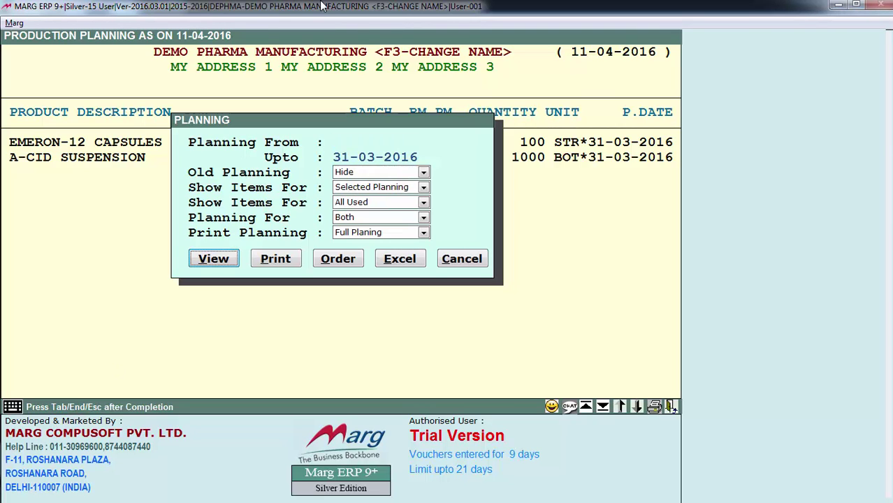
key(Right)
key(Right)
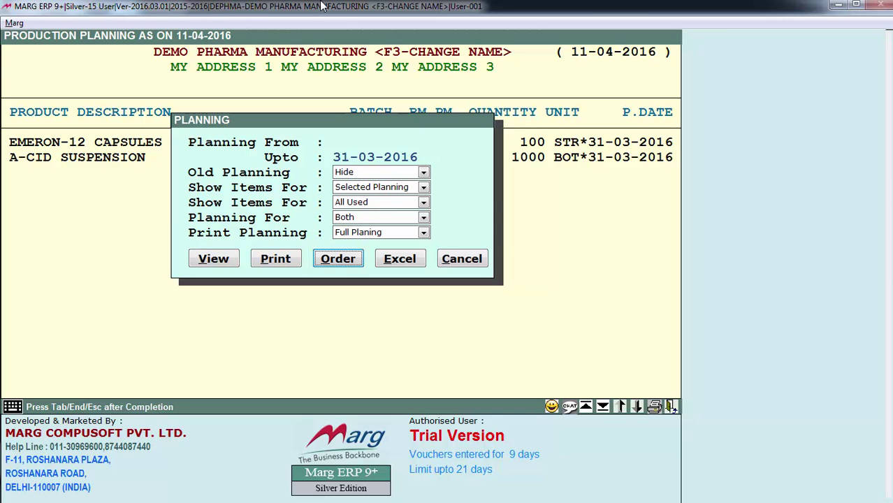
key(Return)
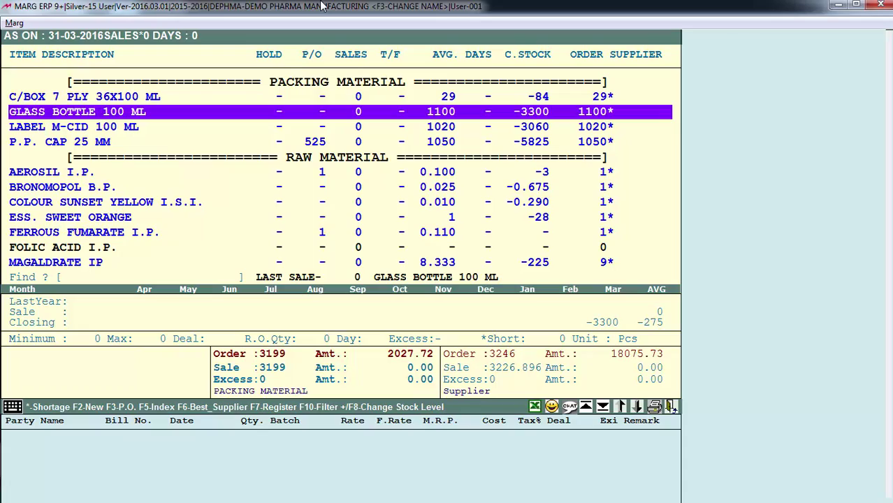
Review the order quantities of the packing and raw materials and assign A.KAY PACKAGING (P) LTD. as their supplier.
key(Down)
key(Down)
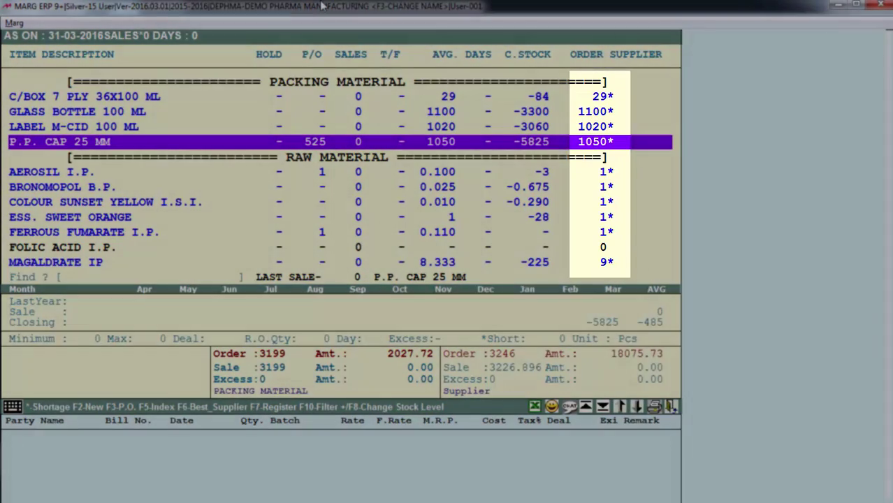
key(Up)
key(Up)
key(Up)
key(Up)
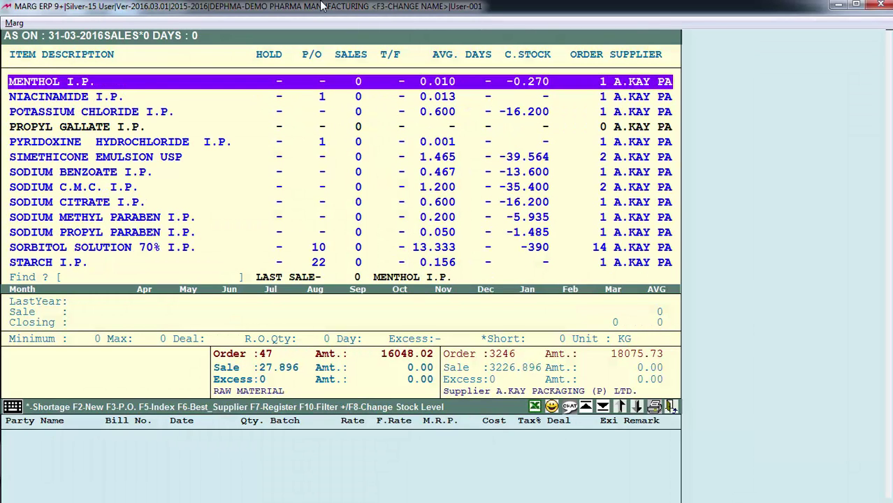
Save the order list as a purchase order in 1 part.
key(Escape)
key(Down)
key(Up)
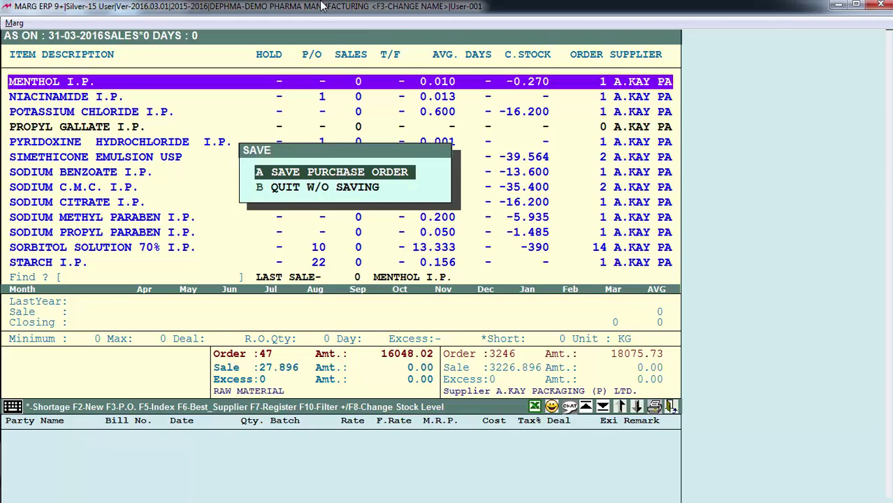
key(Return)
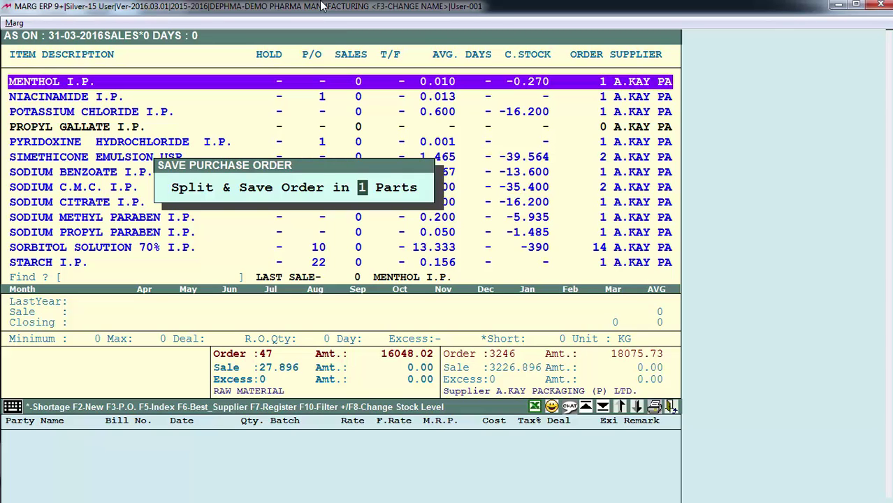
key(Return)
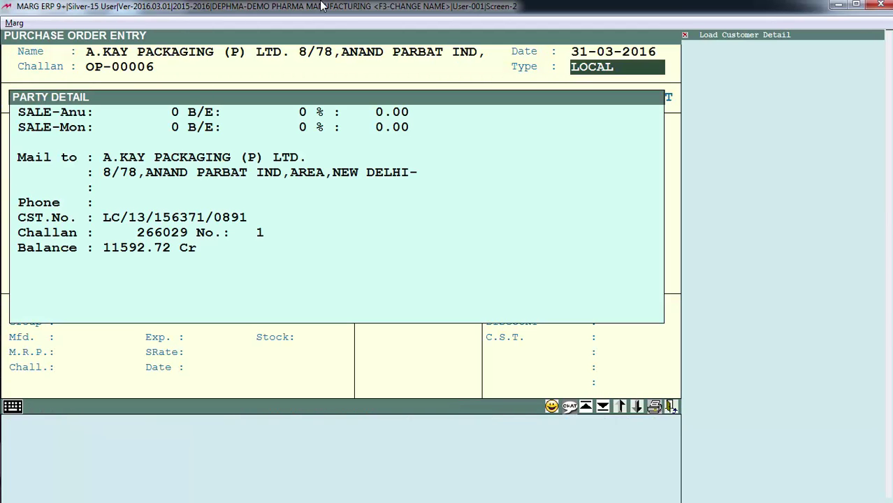
Set the purchase order type to LOCAL and accept the bill details with Save Group Wise set to No.
key(Return)
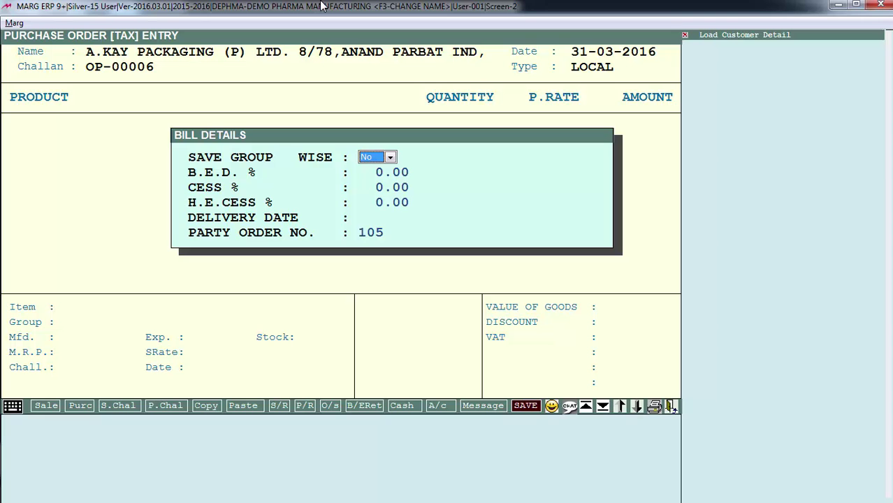
key(Return)
key(Return)
key(Return)
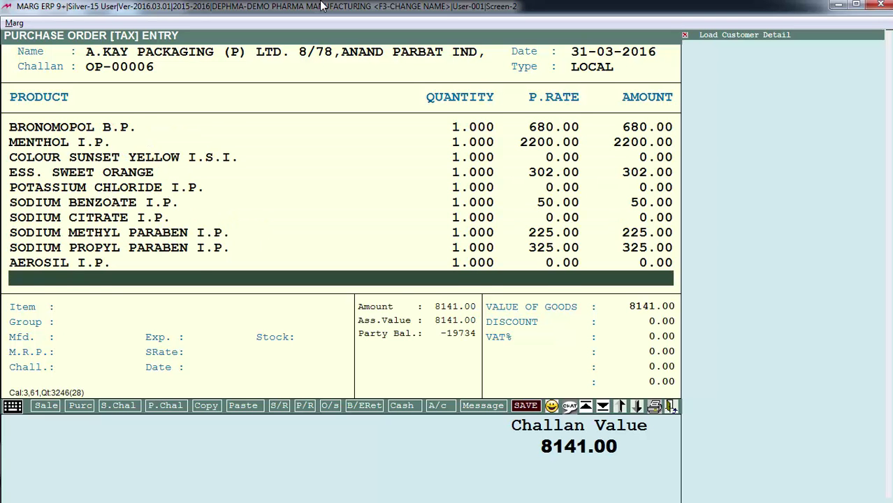
Examine the quantities and rates of all packing and raw material items in the purchase order.
key(Up)
key(Up)
key(Up)
key(Up)
key(Up)
key(Up)
key(Up)
key(Up)
key(Up)
key(Up)
key(Up)
key(Up)
key(Up)
key(Up)
key(Up)
key(Up)
key(Up)
key(Up)
key(Up)
key(Up)
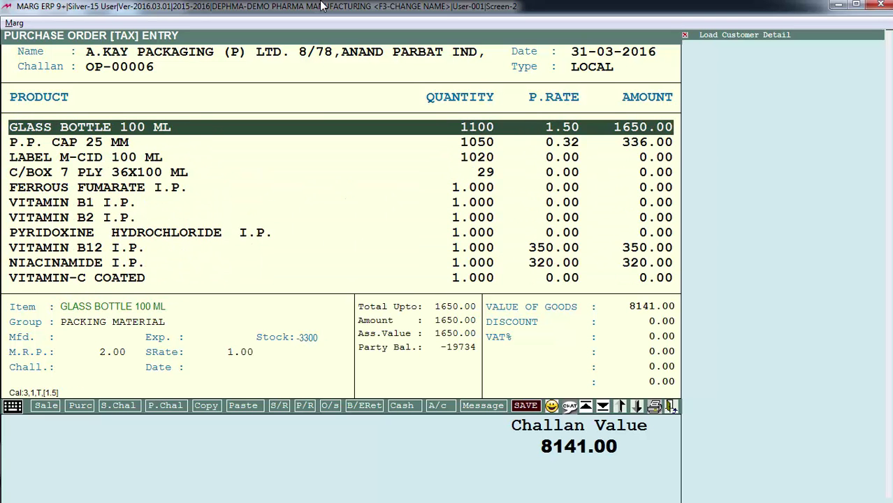
key(Down)
key(Down)
key(Down)
key(Down)
key(Down)
key(Down)
key(Down)
key(Down)
key(Down)
key(Down)
key(Down)
key(Down)
key(Down)
key(Down)
key(Down)
key(Down)
key(Down)
key(Down)
key(Down)
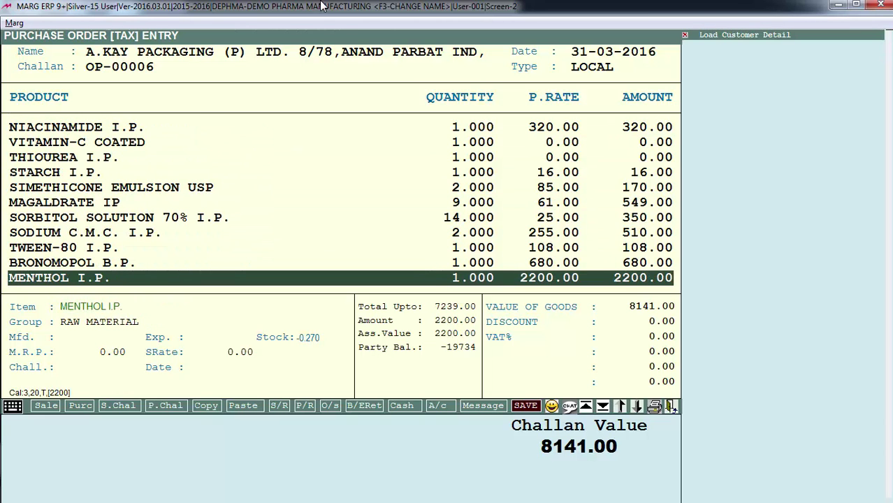
key(Down)
key(Down)
key(Down)
key(Down)
key(Down)
key(Down)
key(Down)
key(Down)
key(Down)
Complete and save the purchase order for A.KAY PACKAGING (P) LTD.
key(Return)
key(Return)
key(Return)
key(Return)
key(Return)
key(Return)
key(Return)
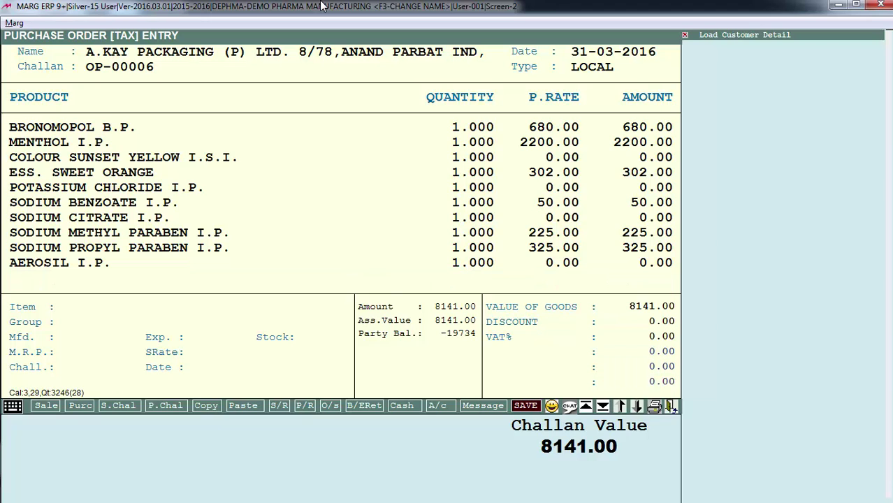
key(Return)
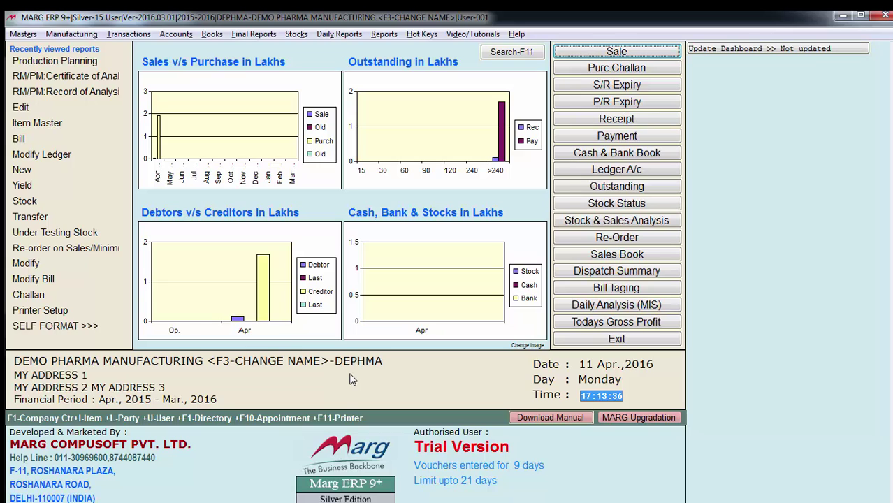
Start a new purchase bill dated 31-03-2016 for the supplier A.KAY PACKAGING (P) LTD.
key(alt+t)
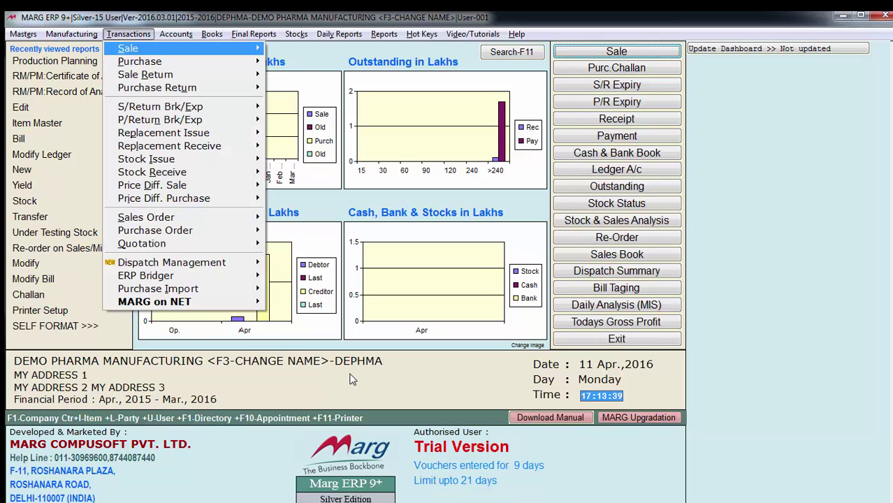
key(Down)
key(Right)
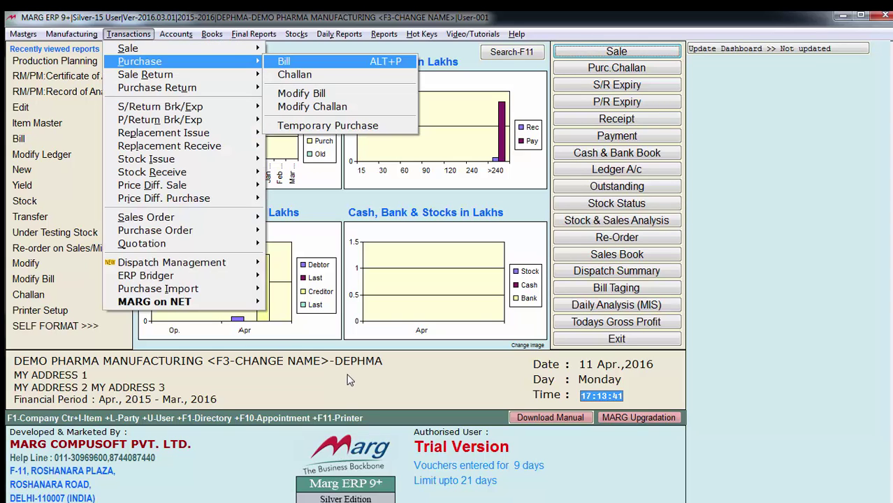
key(Return)
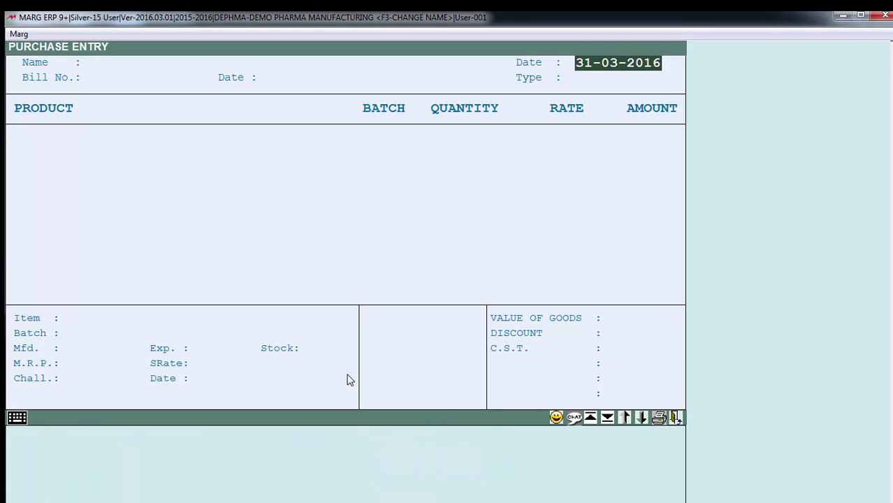
key(Return)
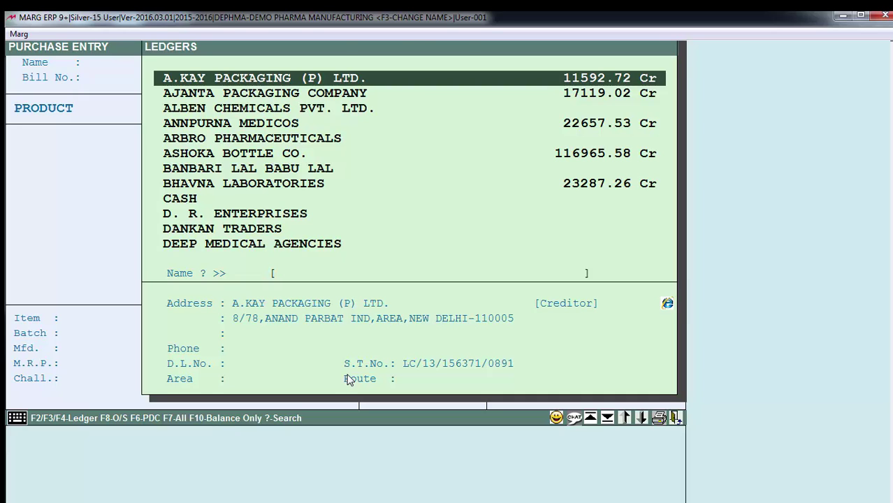
key(Return)
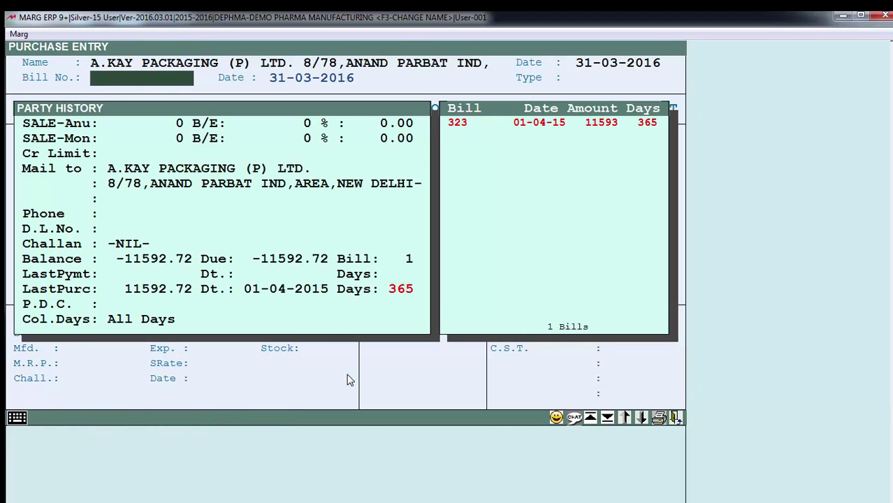
Enter bill number 001 with the bill date 31-03-2016 and set the purchase type to LOCAL.
text(001)
key(Return)
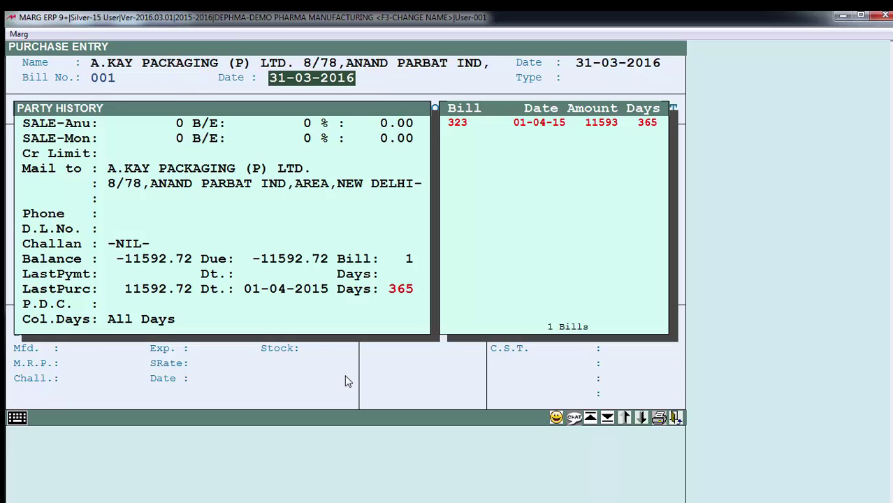
key(Return)
key(Return)
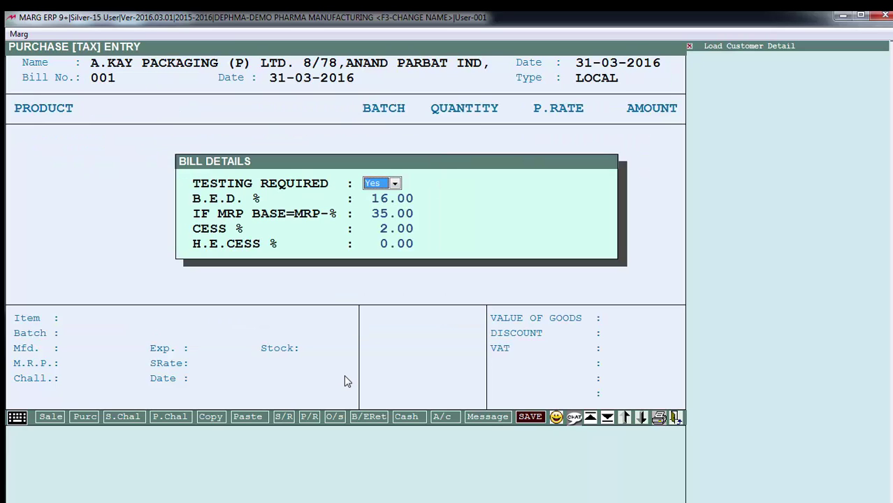
Set Testing Required to Yes in the bill details and accept the default B.E.D., MRP base and cess percentages.
key(alt+Down)
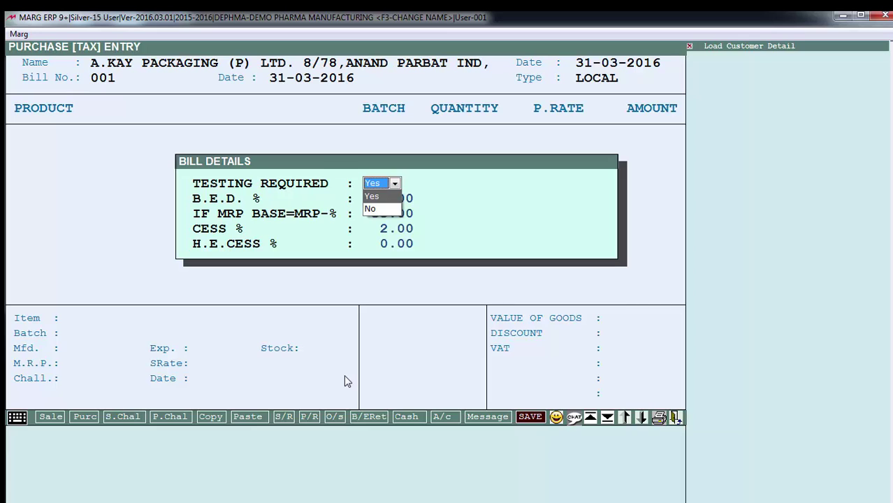
key(Return)
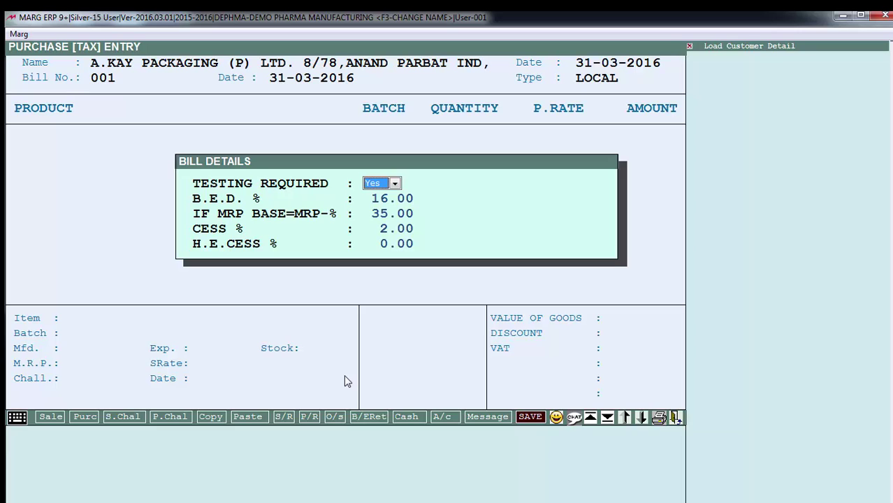
key(alt+Down)
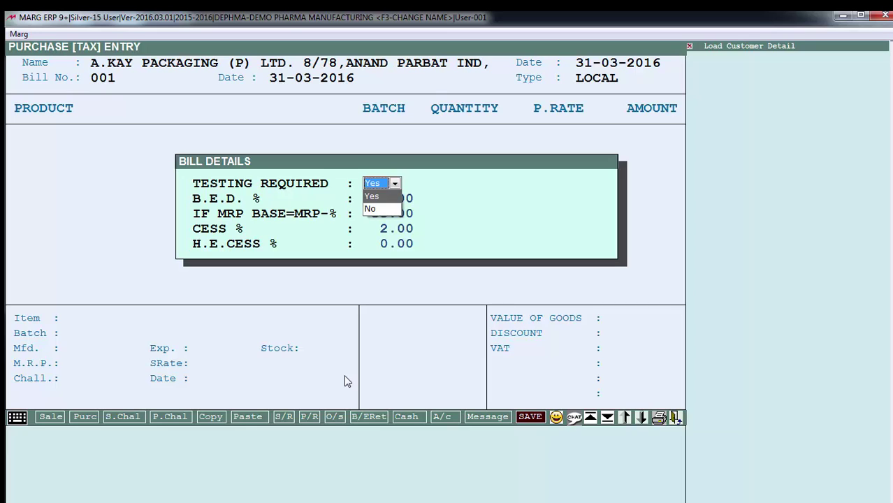
key(Return)
key(Return)
key(Return)
key(Return)
key(Return)
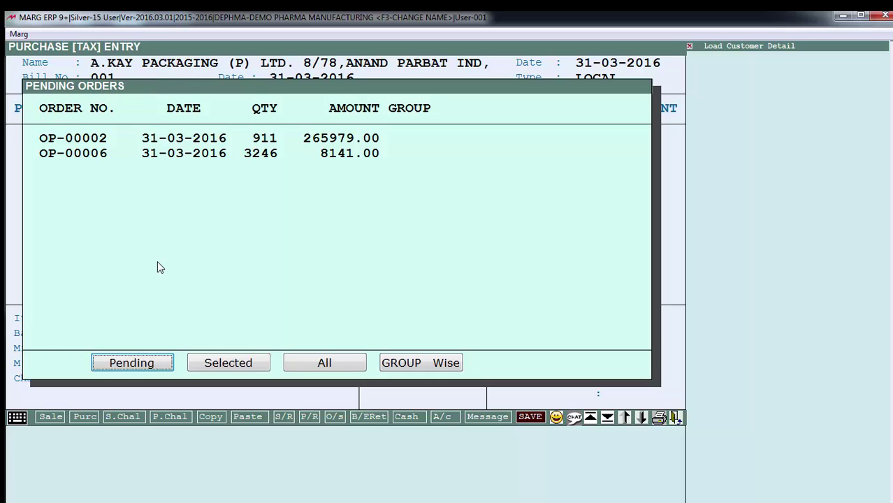
Select both pending purchase orders of the supplier and load all their items into the purchase bill.
click(228, 363)
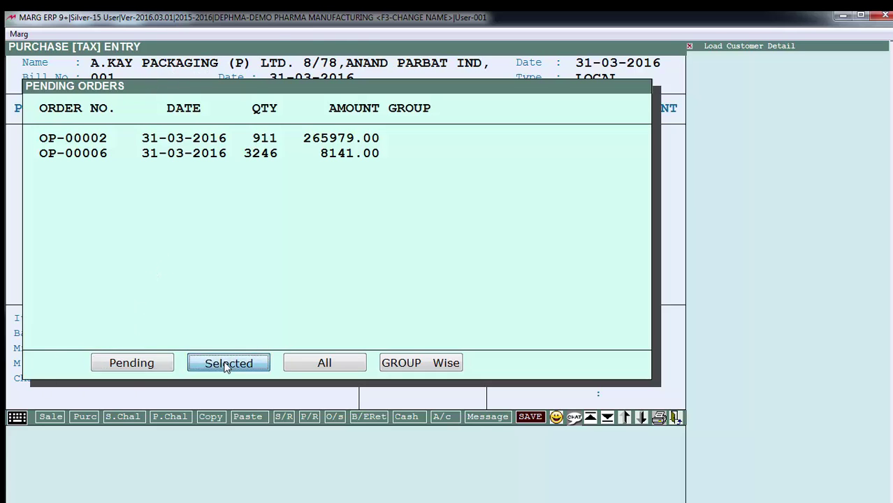
key(Down)
key(space)
key(Up)
key(space)
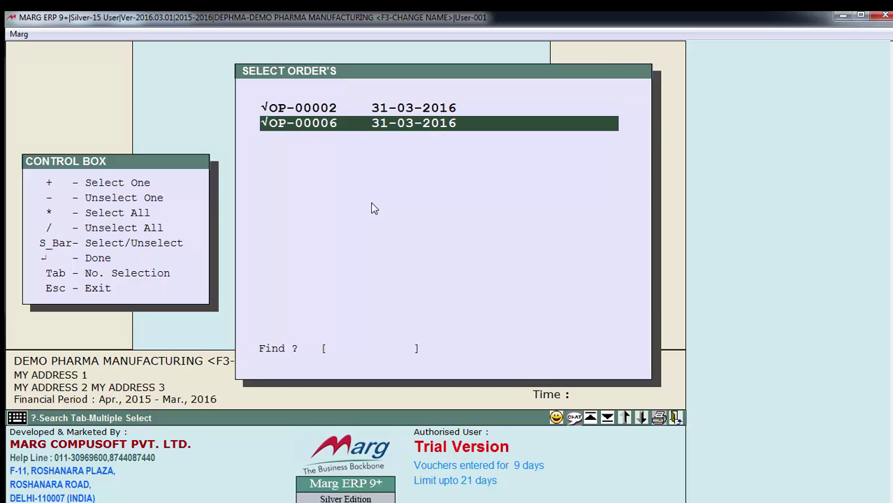
key(Return)
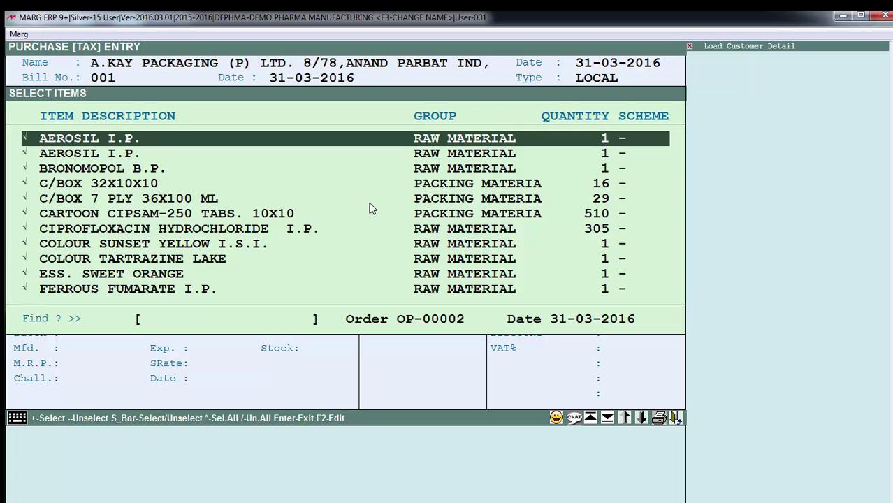
key(Return)
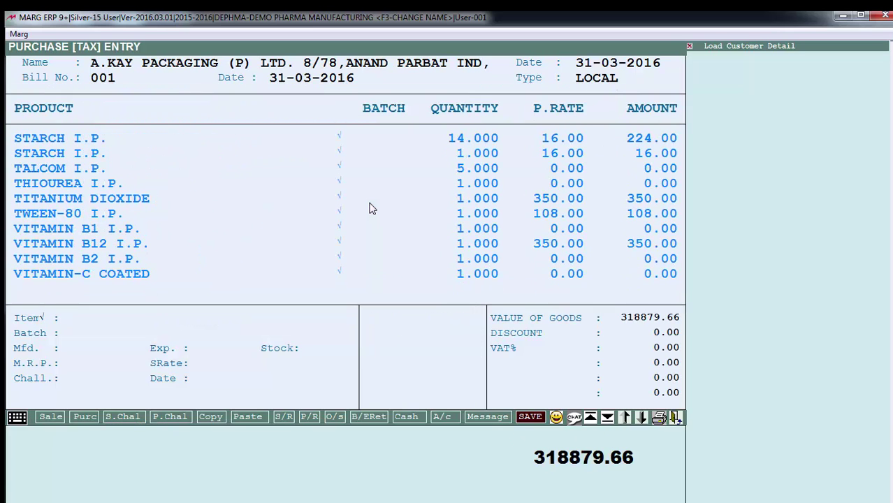
Examine the items, quantities and rates loaded into the purchase bill.
key(Up)
key(Up)
key(Up)
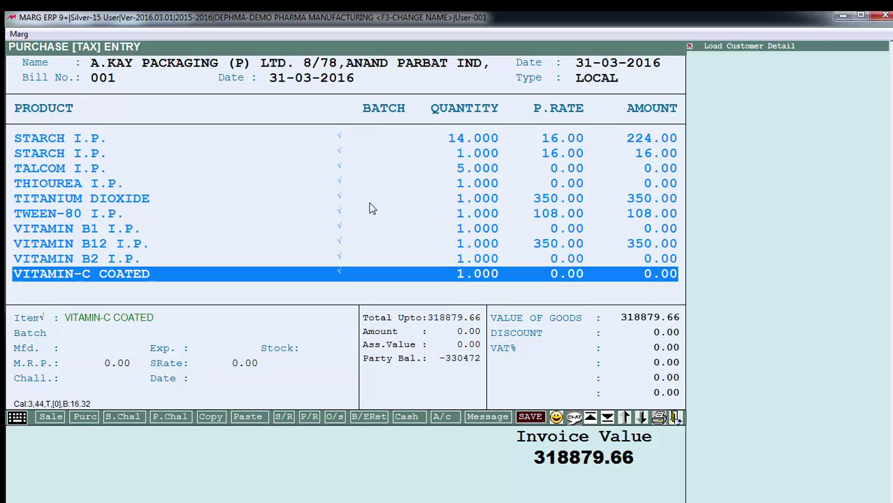
key(Page_Up)
key(Page_Up)
key(Down)
key(Down)
key(Down)
key(Down)
key(Down)
key(Down)
key(Down)
key(Down)
key(Page_Down)
Complete and save the purchase bill, returning to the main screen.
key(Return)
key(Return)
key(Return)
key(Return)
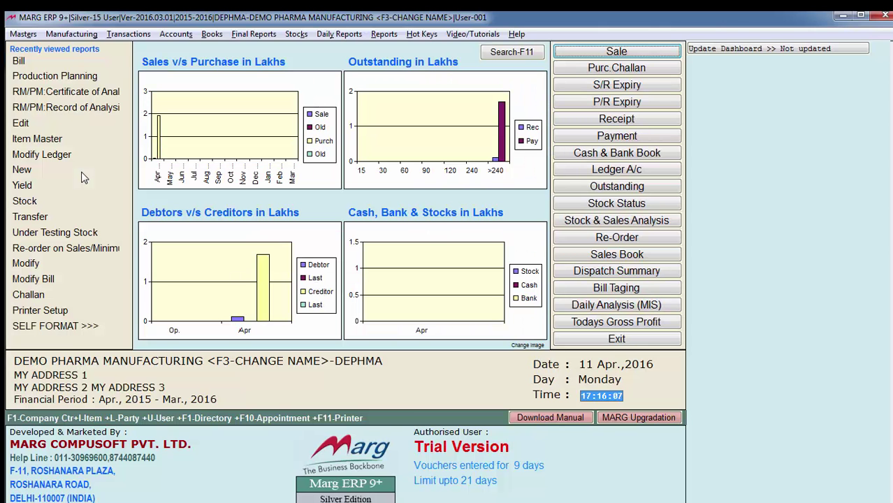
Open the under testing stock list.
key(alt+n)
key(Down)
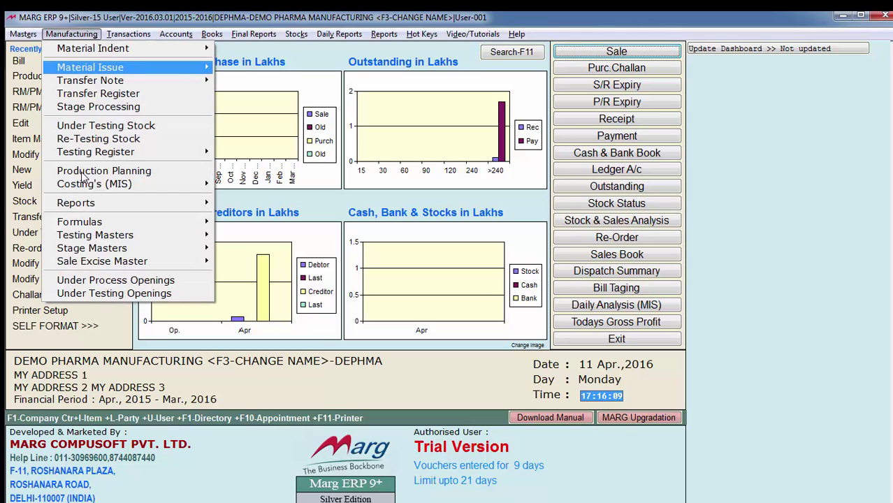
click(106, 125)
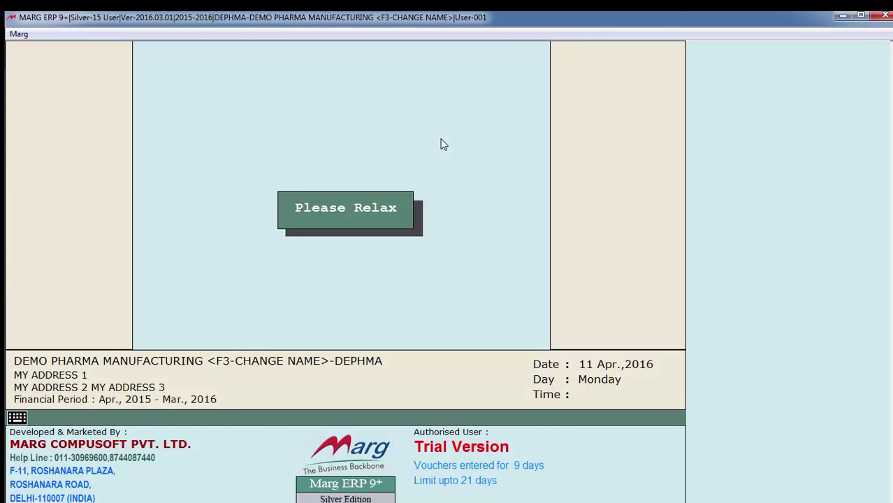
key(Return)
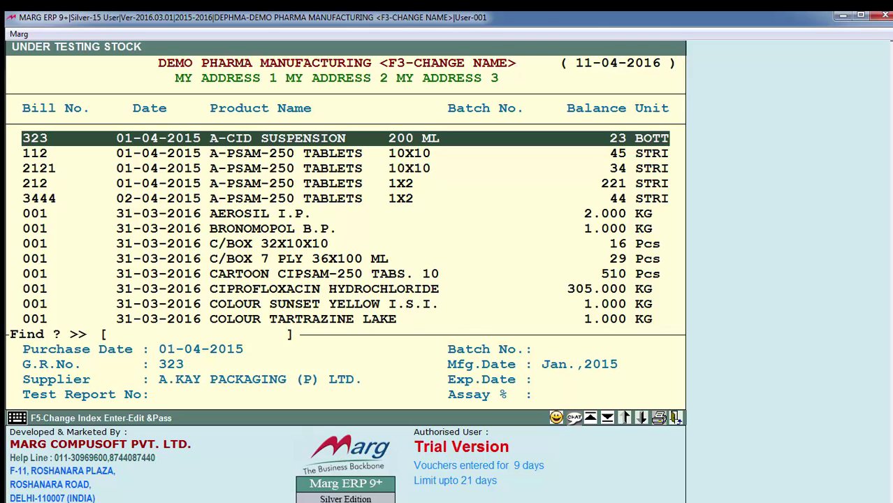
Examine the products listed under testing with their bill, balance and supplier details.
key(Down)
key(Down)
key(Down)
key(Down)
key(Down)
key(Down)
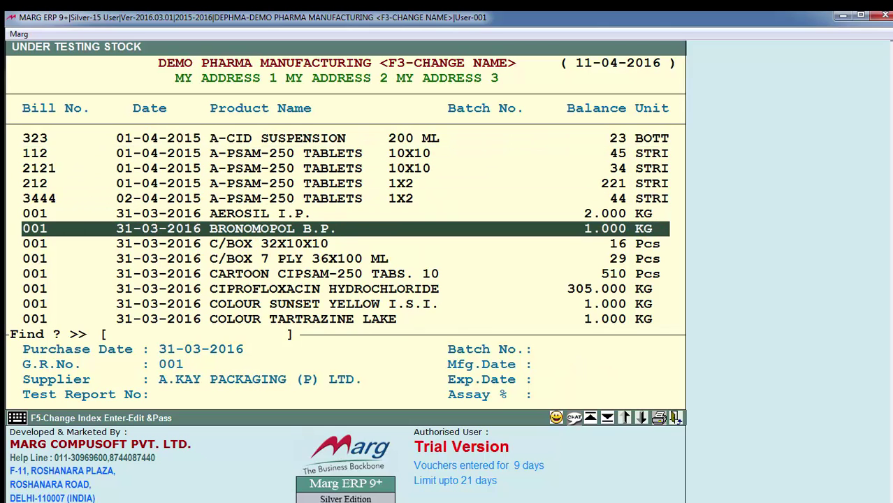
key(Up)
key(Up)
key(Up)
key(Up)
key(Up)
key(Up)
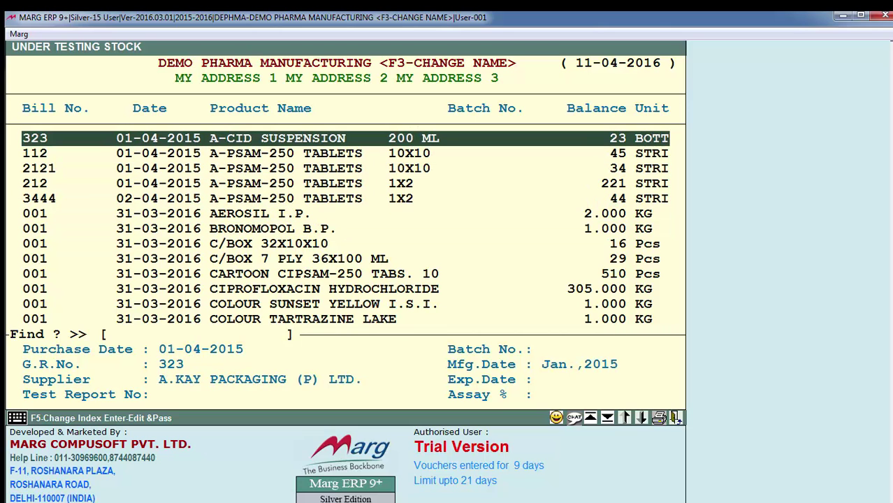
Set the sample quantity of A-CID SUSPENSION 200 ML on bill 323 to 2 BOTT, leaving the other sample details at their defaults.
key(Return)
key(Right)
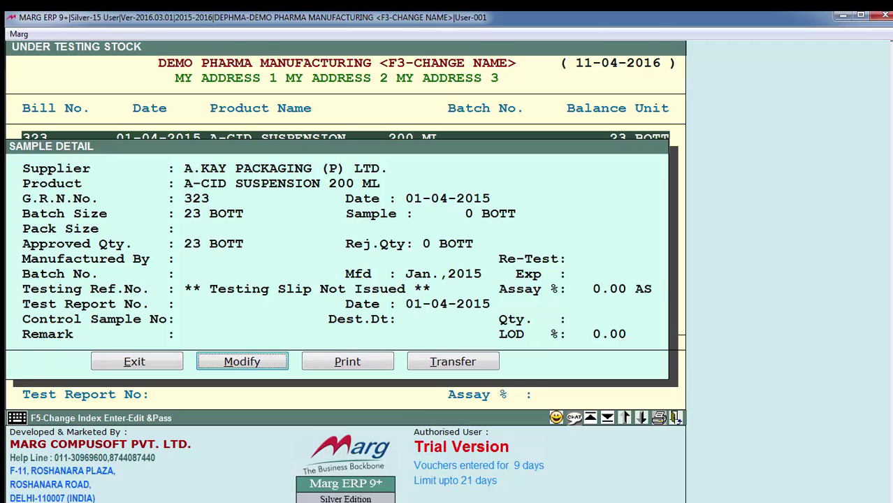
key(Return)
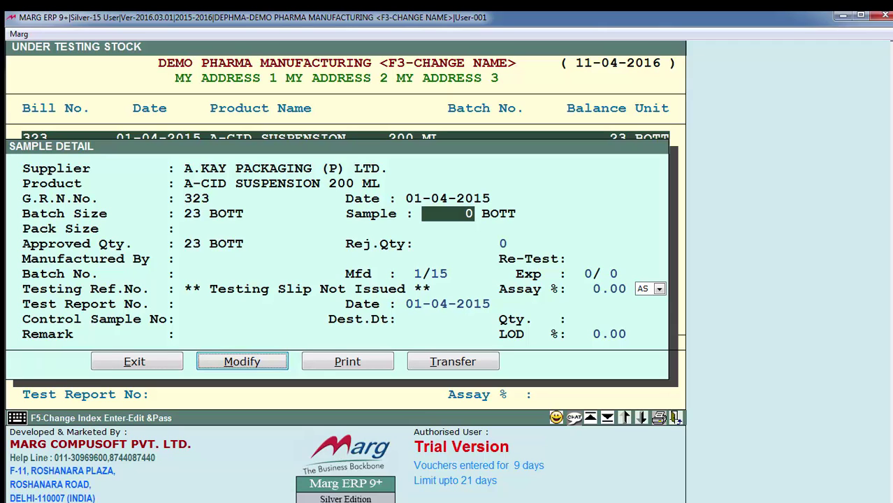
text(2)
key(Return)
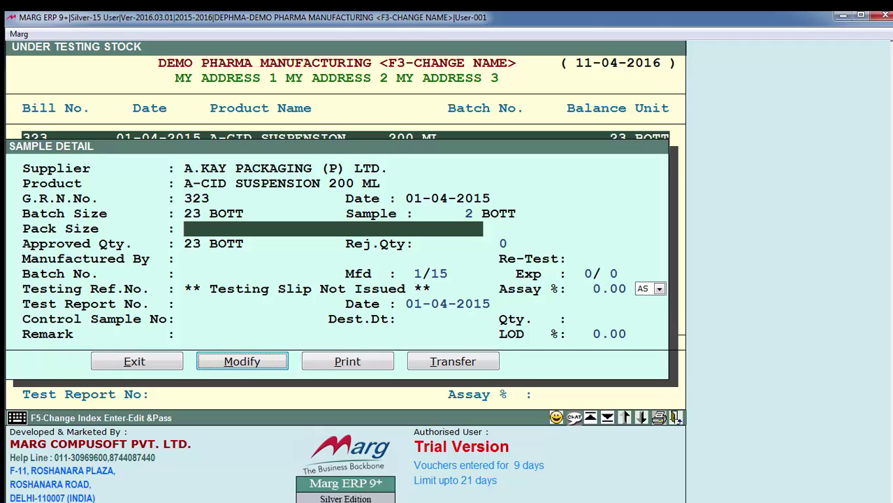
key(Return)
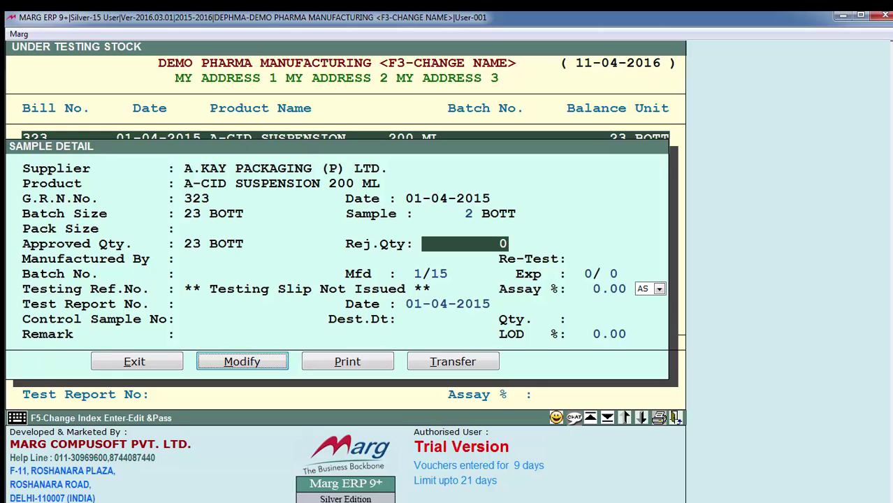
key(Return)
key(Return)
key(Return)
key(Return)
key(Return)
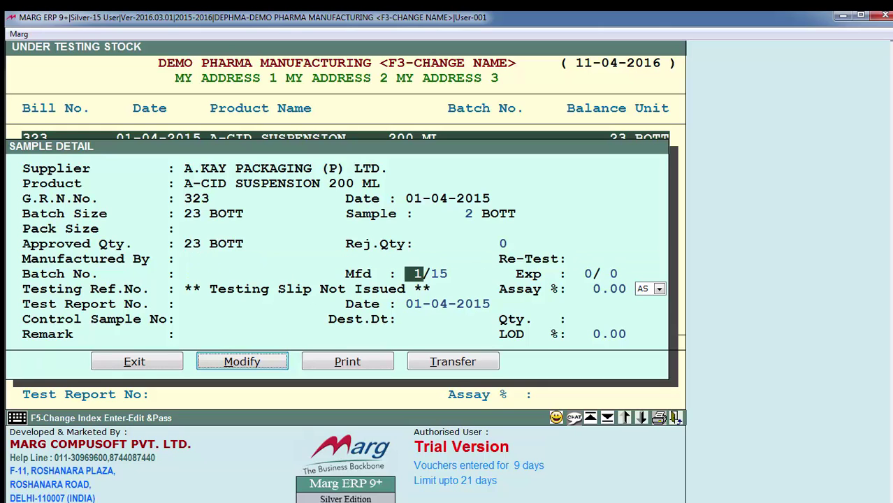
Generate a Q.C. testing requisition slip for the sample, addressed to QUALITY CONTROL DEPARTMENT with default testing details and one copy.
key(Right)
key(Right)
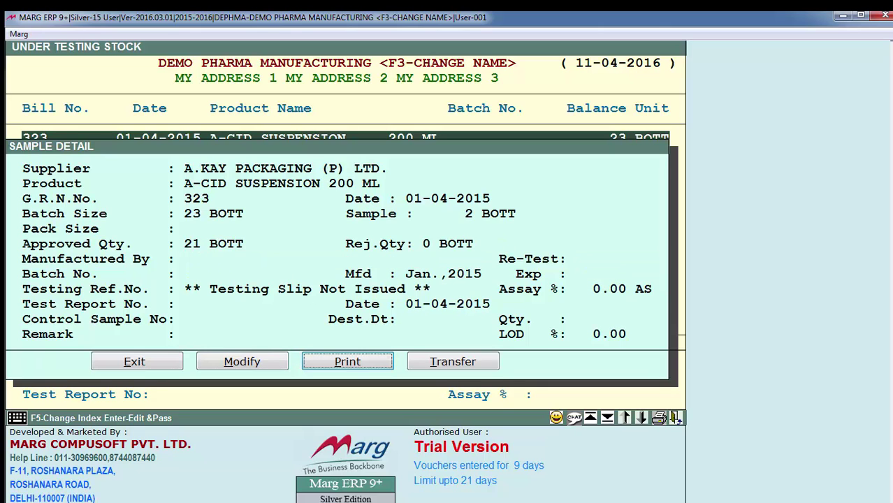
key(Return)
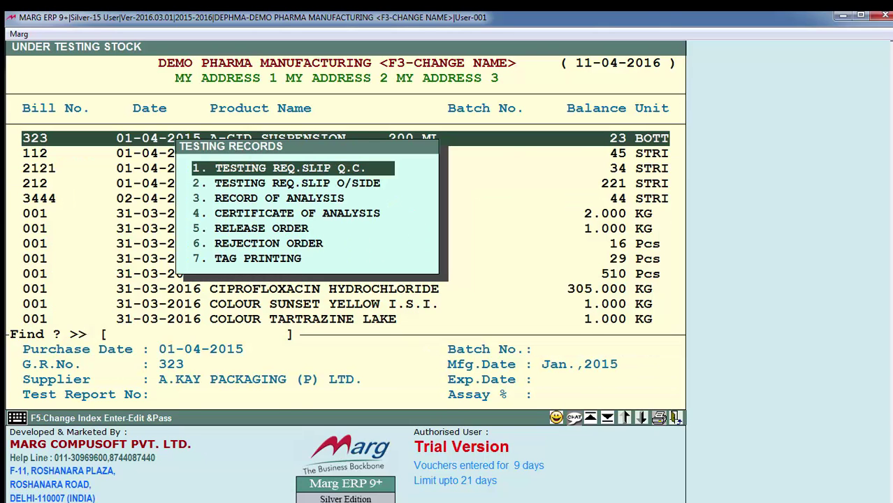
key(Return)
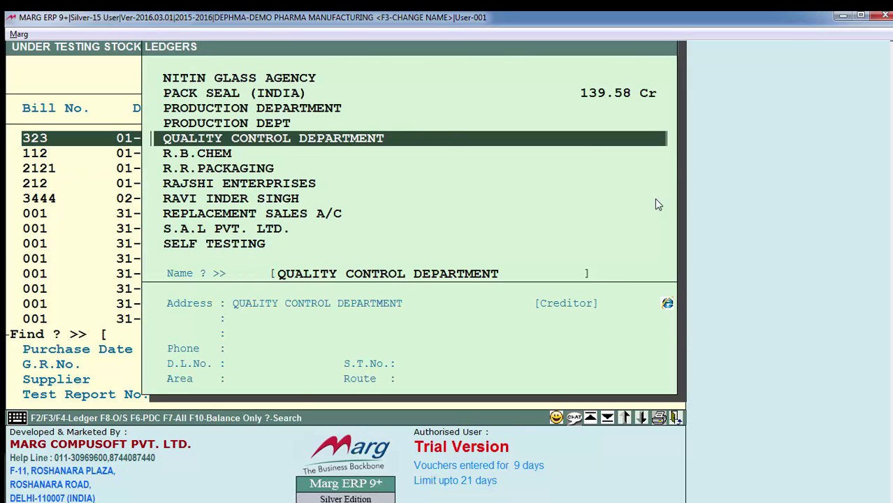
key(Return)
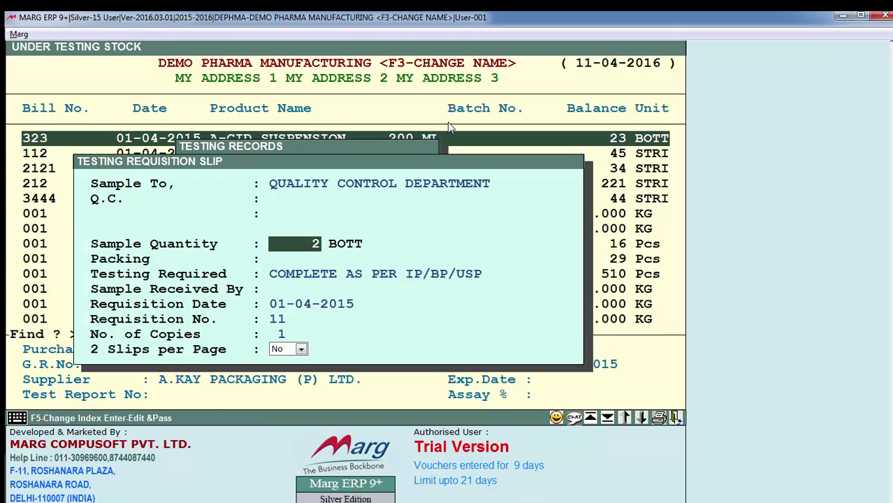
key(Return)
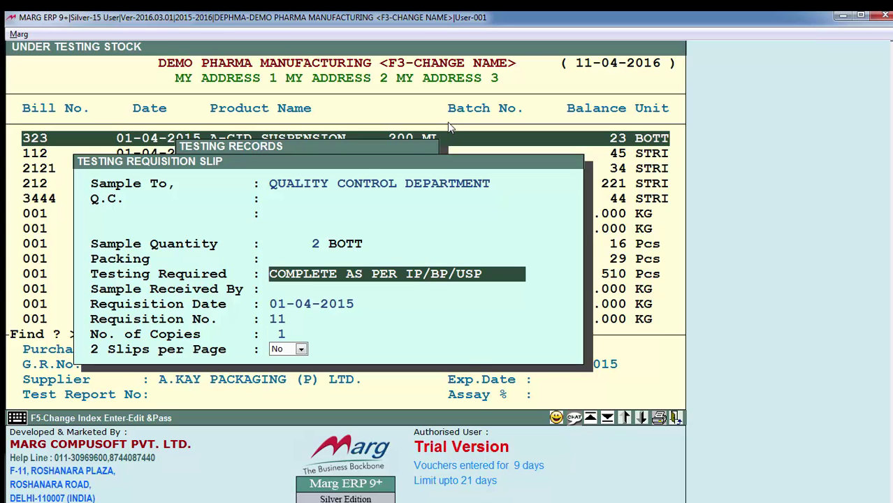
key(Return)
key(Return)
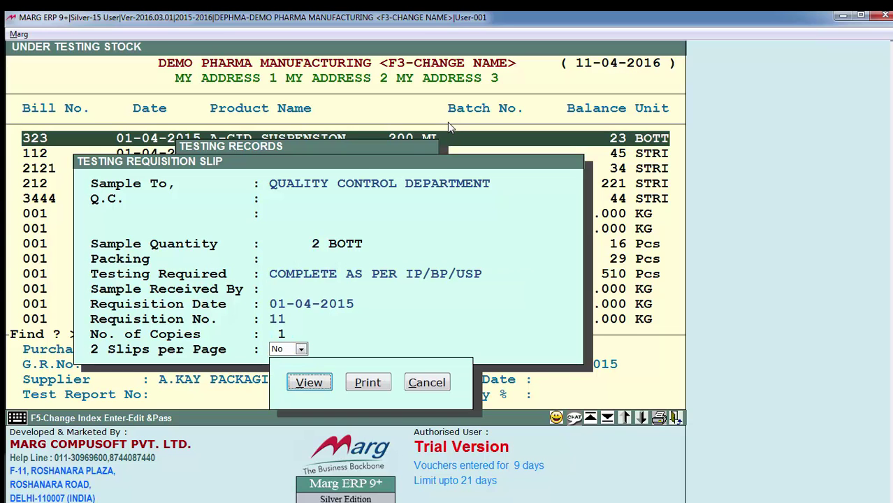
key(Return)
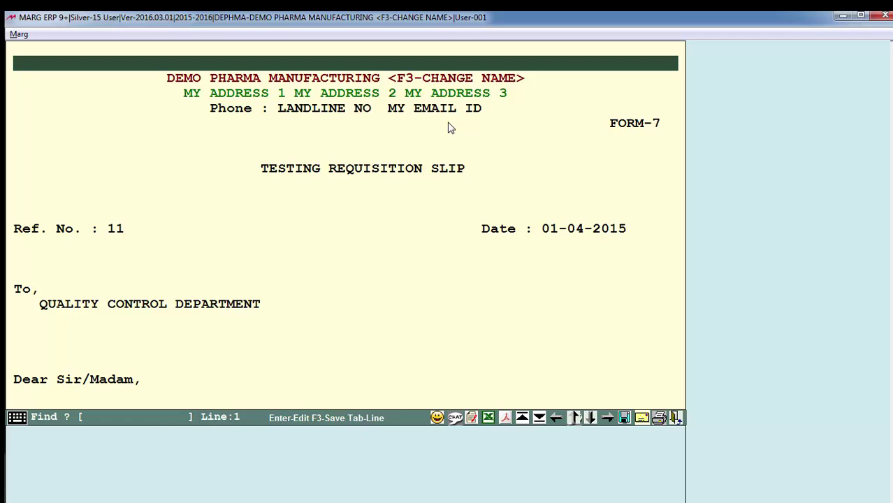
Read the testing requisition slip in the page preview down to its end and return to the main screen.
click(517, 273)
click(506, 420)
click(223, 218)
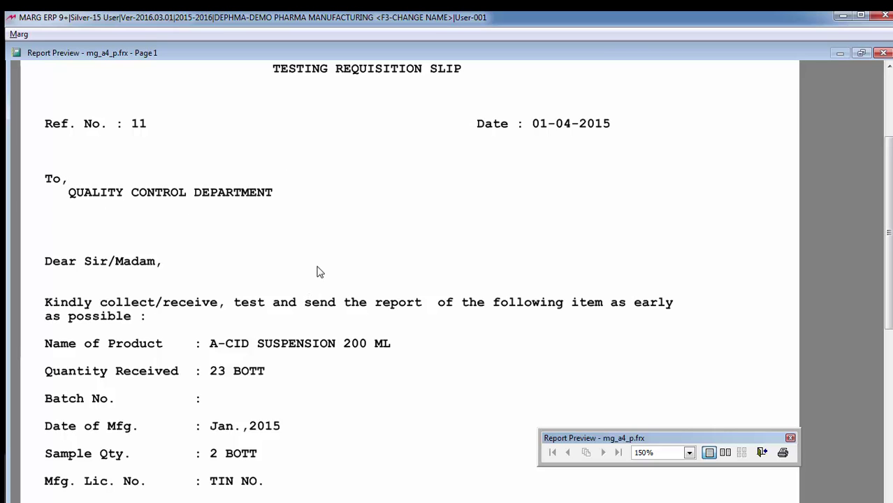
scroll(318, 272, down, 5)
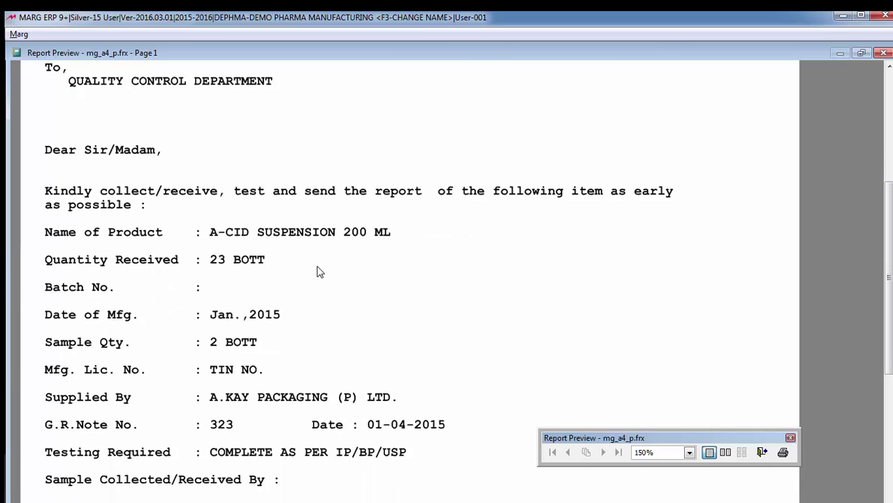
scroll(320, 266, down, 3)
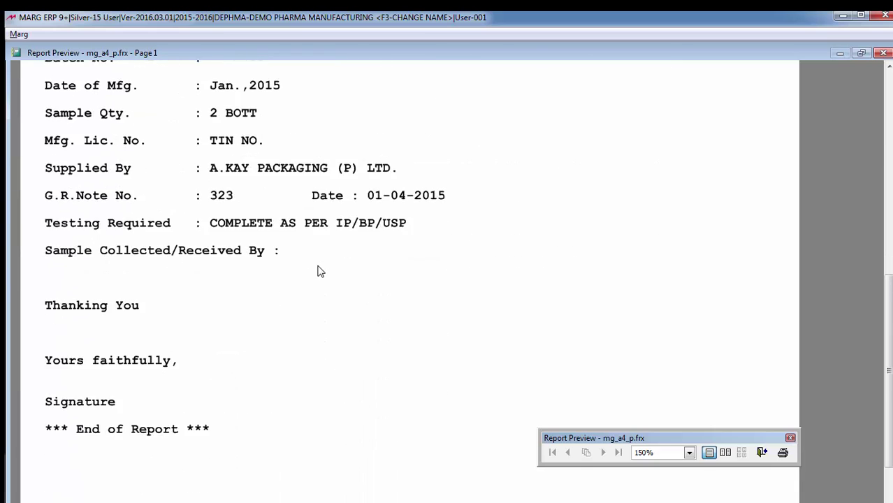
key(Escape)
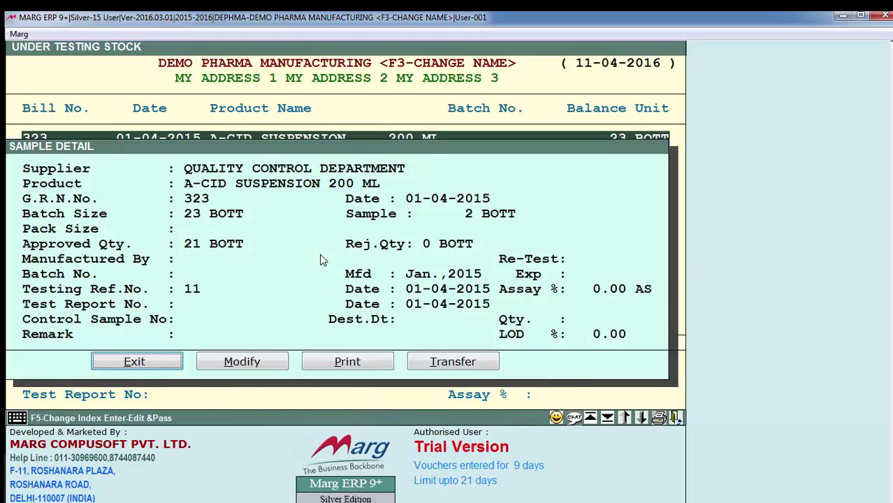
key(Escape)
key(Escape)
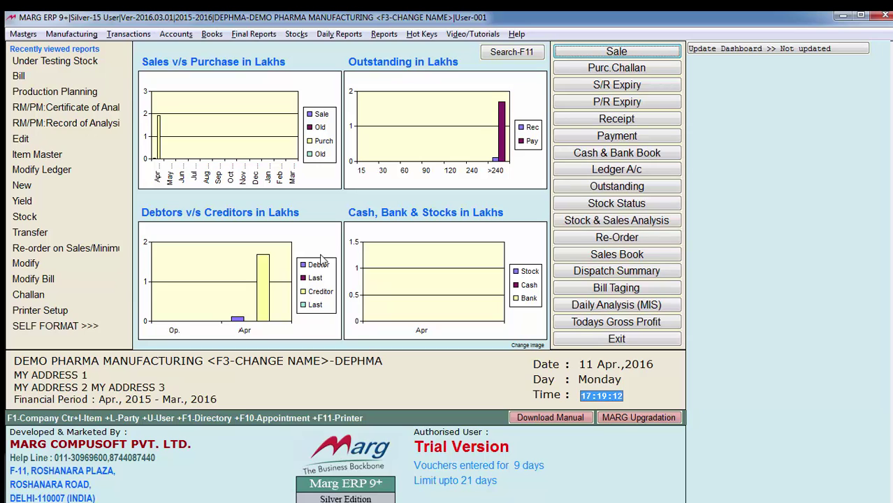
Reopen the under testing stock list and the sample details of A-CID SUSPENSION 200 ML on bill 323.
key(alt+m)
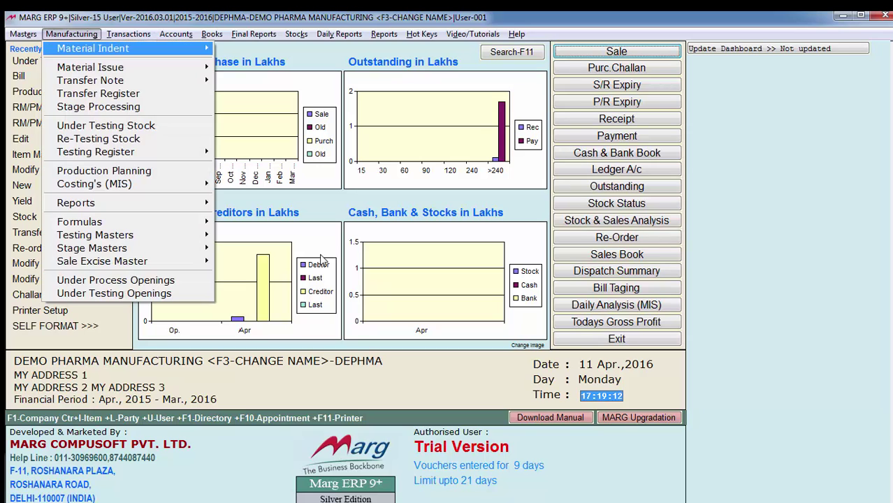
key(Down)
key(Down)
key(Down)
key(Down)
key(Down)
key(Down)
key(Down)
key(Up)
key(Up)
key(Return)
key(asterisk)
key(Return)
key(Return)
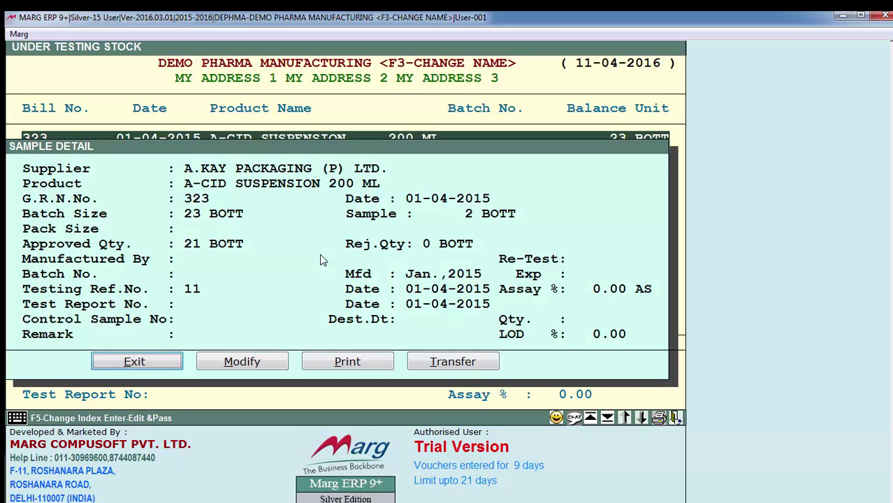
Set the sample's Test Report No. to 1212.
key(Right)
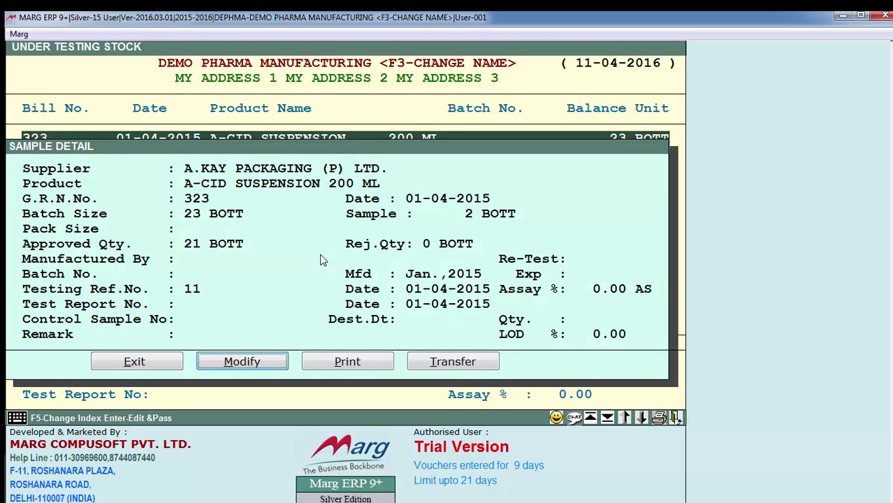
key(Return)
key(Return)
key(Return)
key(Return)
key(Return)
key(Return)
key(Return)
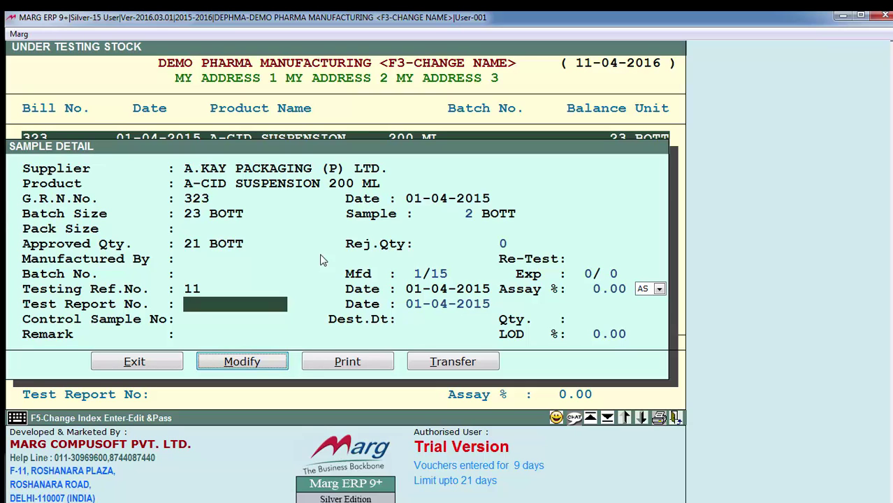
text(1212)
key(Return)
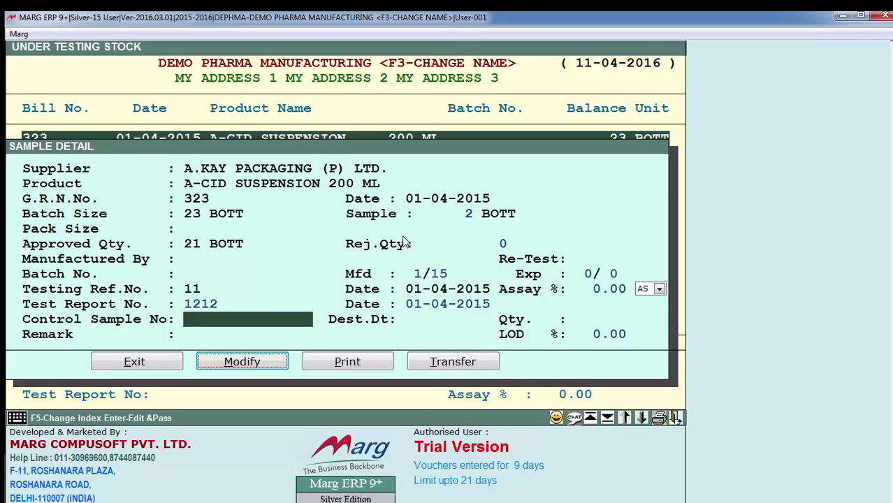
Set the Control Sample No. to 12 and complete the remaining sample details with their defaults.
text(12)
key(Return)
key(Return)
key(Return)
key(Return)
key(Return)
Open the Record of Analysis for the sample using the A-CID SUSPENSION 200 ML protocol.
key(Right)
key(Right)
key(Right)
key(Left)
key(Return)
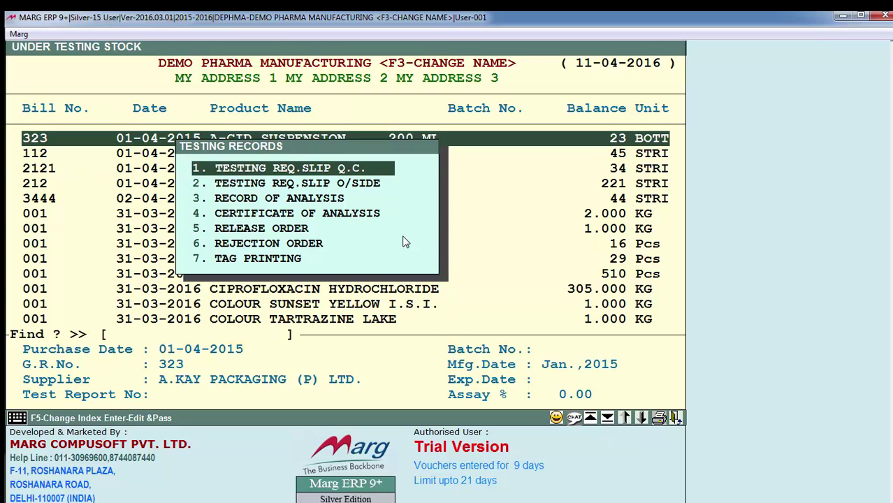
key(Down)
key(Down)
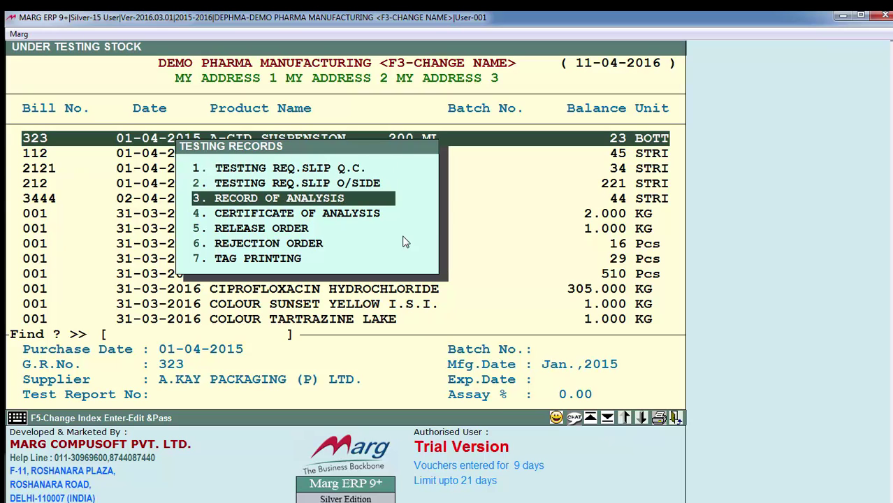
key(Return)
key(Return)
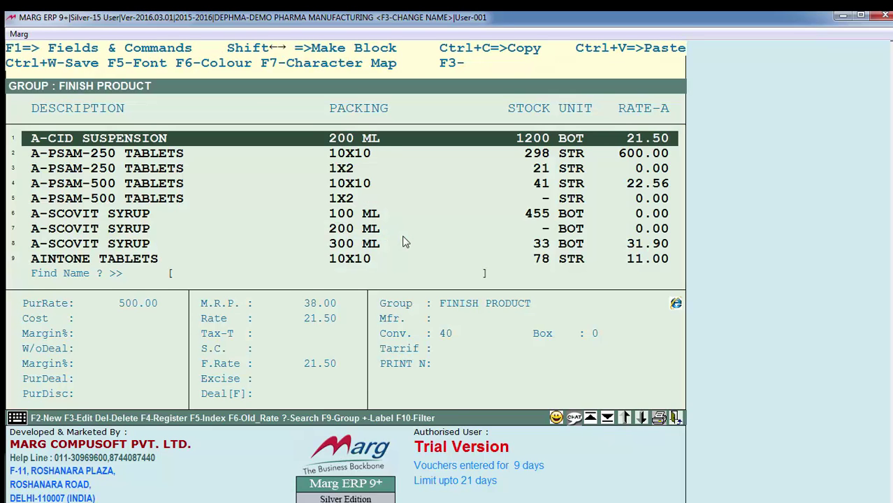
key(Return)
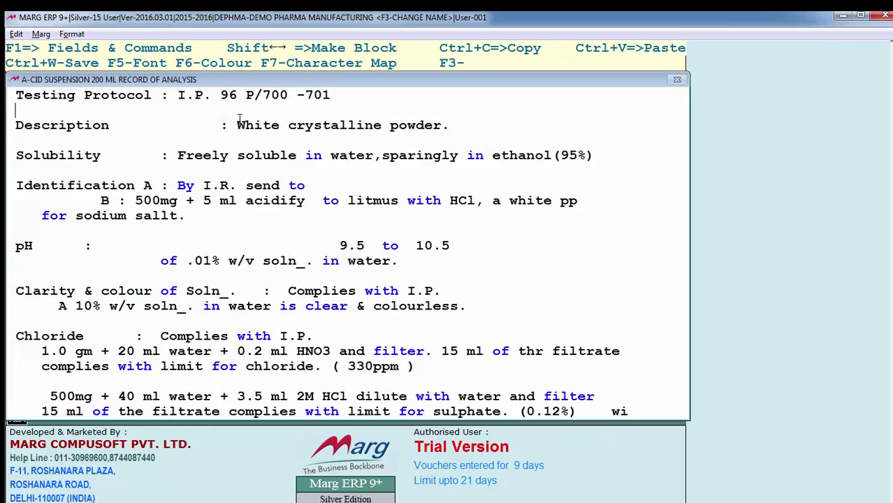
Examine the testing protocol and description text in the A-CID SUSPENSION record of analysis.
key(Right)
key(Right)
key(Down)
key(shift+Right)
key(shift+Right)
key(Right)
key(Right)
key(Right)
key(Right)
key(Right)
key(Right)
key(Right)
key(Right)
key(Right)
key(Right)
key(Right)
key(Right)
key(Right)
key(Right)
key(Right)
key(Right)
key(Right)
key(Right)
key(Right)
key(Right)
key(shift+Right)
key(shift+Right)
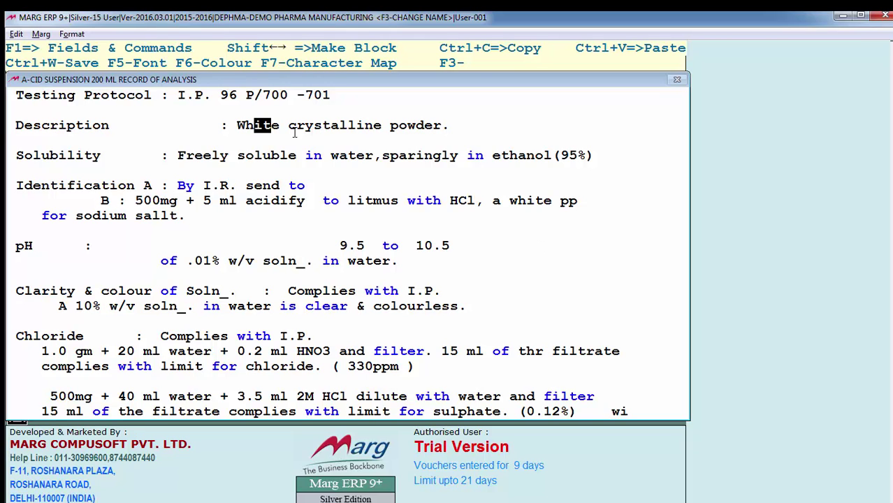
Generate the Record of Analysis in General format with one copy and view it on screen.
key(Escape)
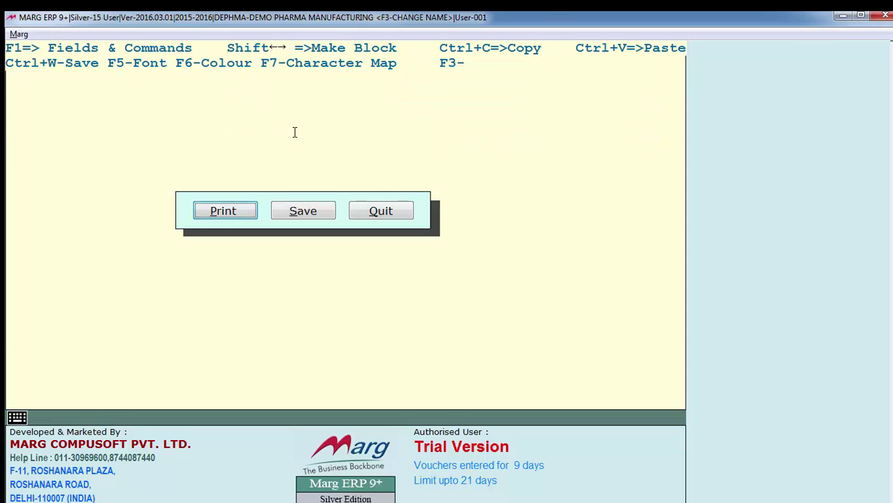
key(Return)
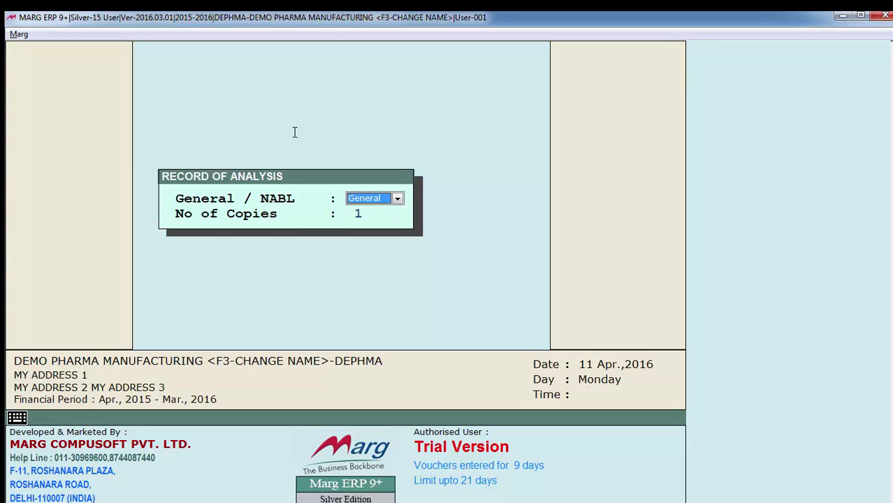
key(Return)
key(Return)
key(Return)
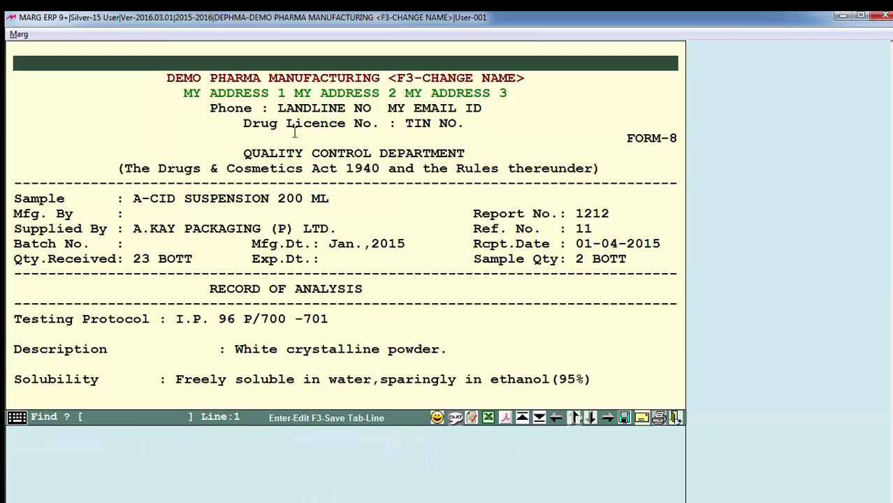
Review the A-CID SUSPENSION record of analysis, from the sample header down to the pH limits, and close the report.
key(Down)
key(Down)
key(Down)
key(Down)
key(Down)
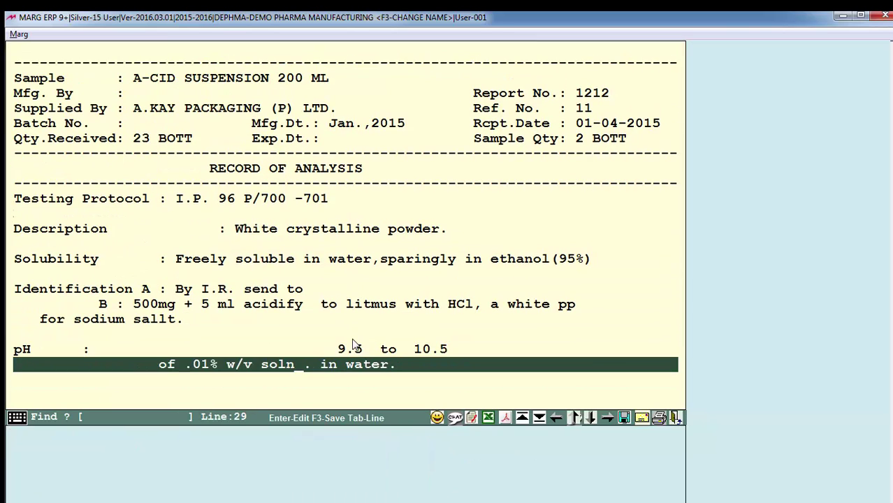
key(Up)
key(Up)
key(Up)
key(Up)
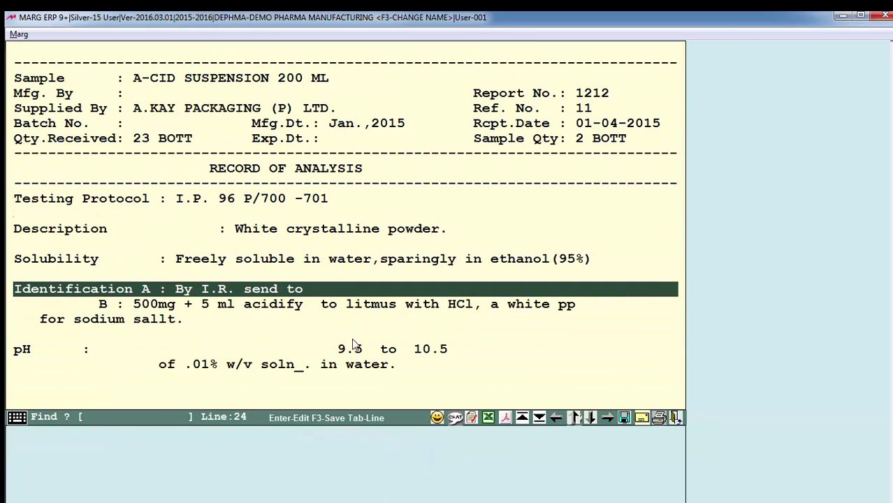
key(Escape)
Open Tag Printing from the testing records of the A-CID SUSPENSION 200 ML sample.
key(Right)
key(Right)
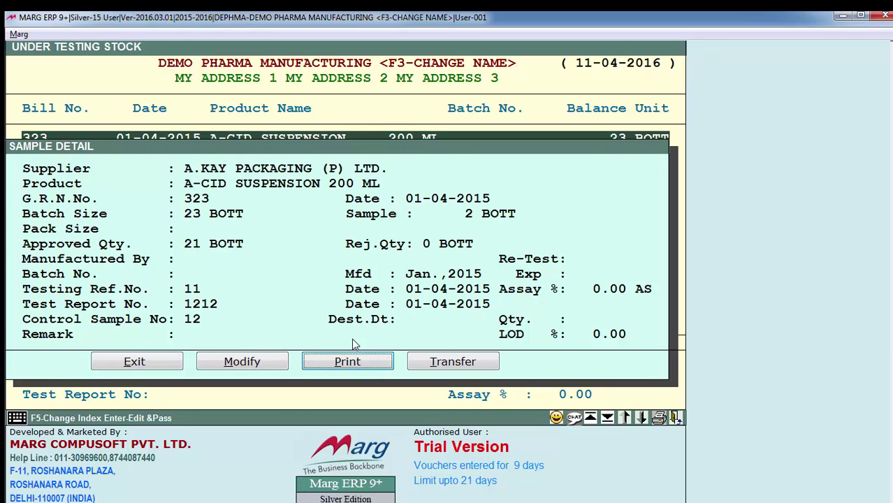
key(Return)
key(Down)
key(Down)
key(Down)
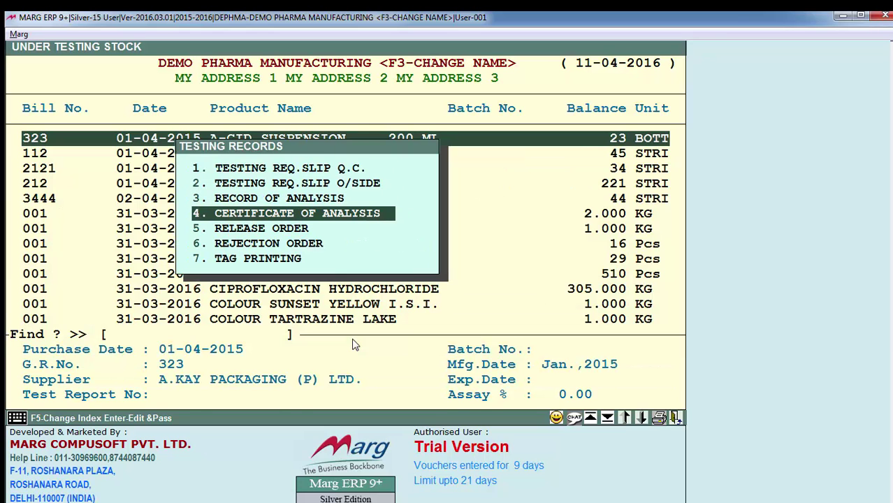
key(Down)
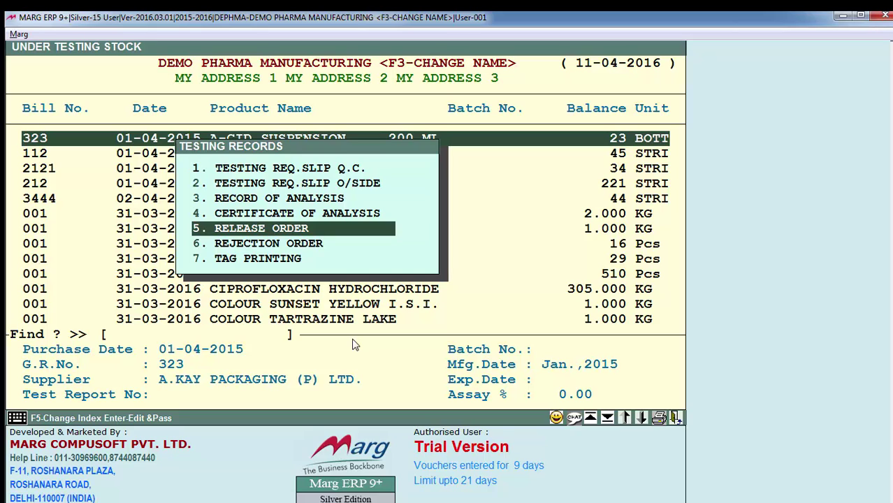
key(Down)
key(Down)
key(Up)
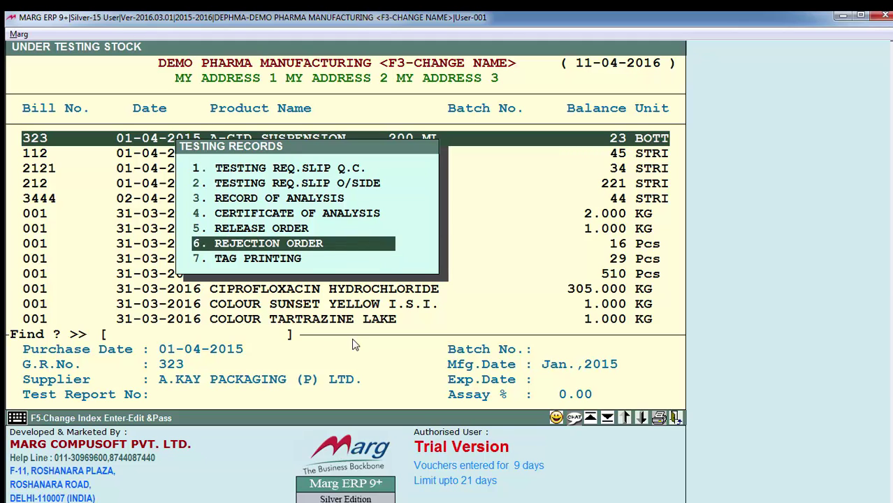
key(Down)
key(Return)
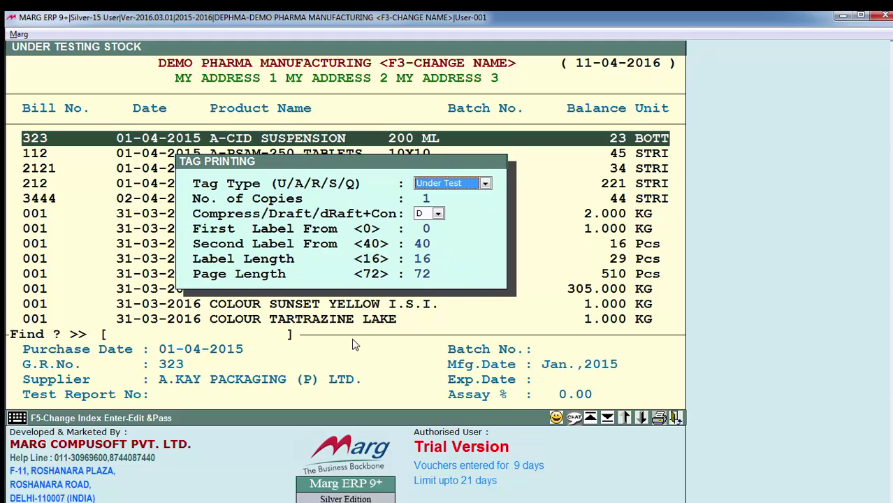
Set the tag type to Approved.
key(alt+Down)
key(Down)
key(Up)
key(Down)
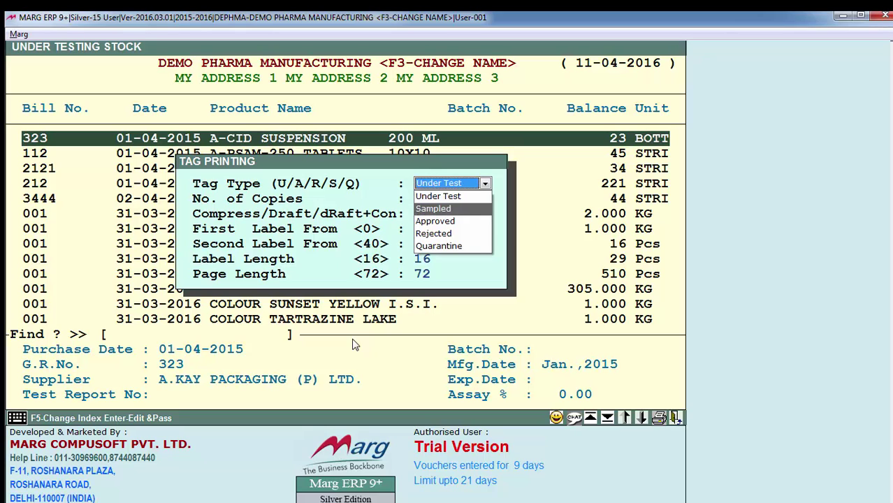
key(Down)
key(Up)
key(Down)
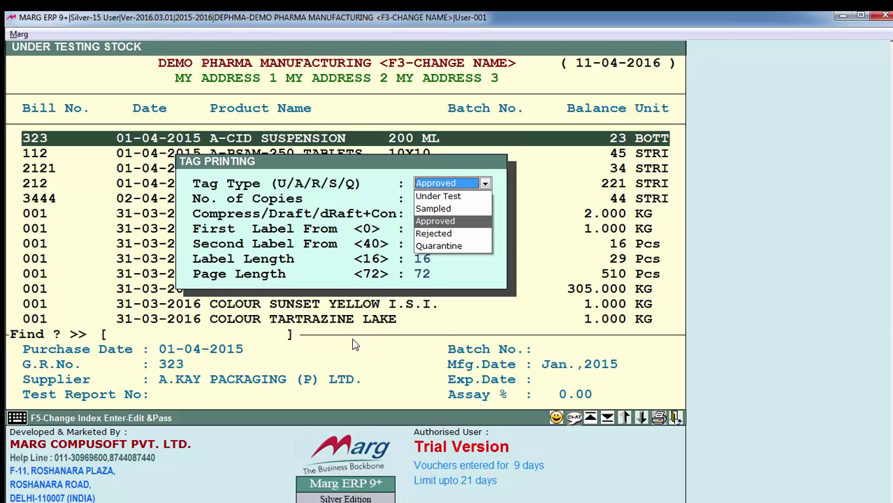
key(Return)
Preview one copy of the tag with the default print mode and label settings, and return to the main screen.
key(Return)
key(Return)
key(Return)
key(Return)
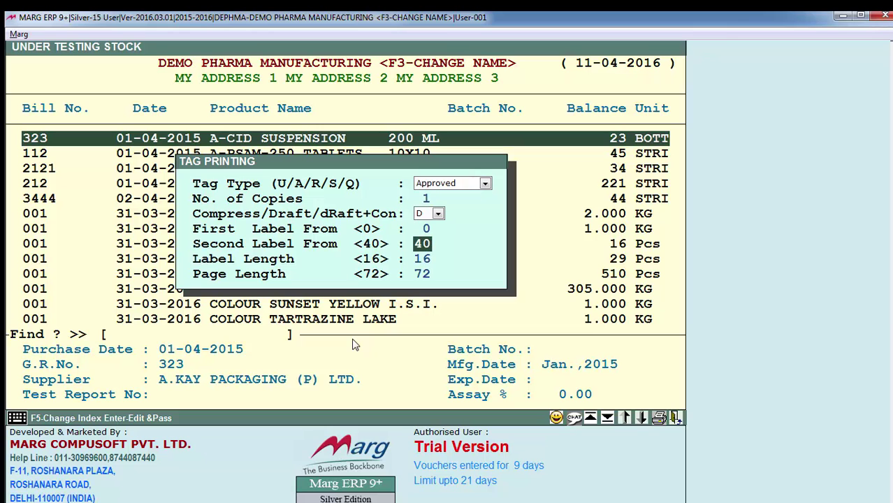
key(Return)
key(Return)
key(Return)
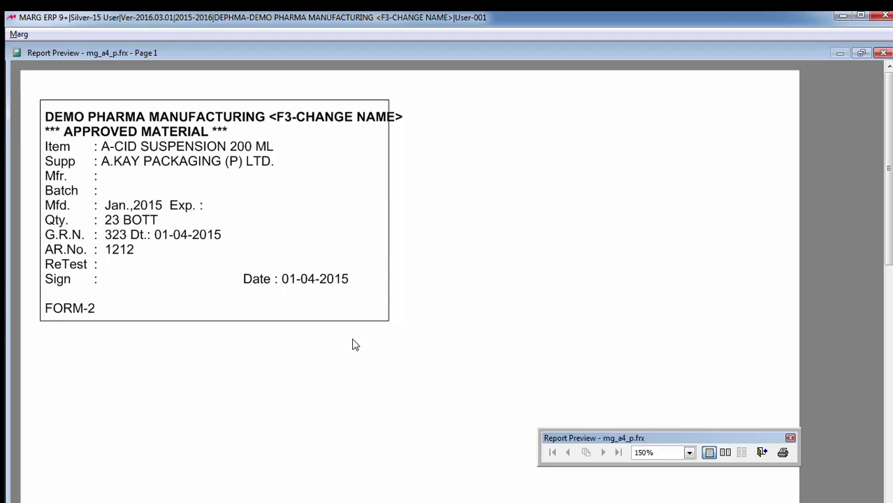
key(Escape)
key(Escape)
key(Escape)
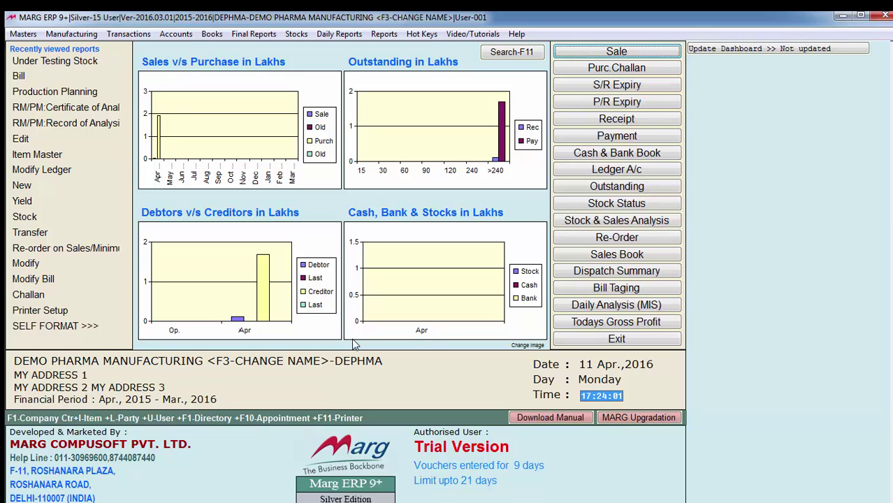
Open the Under Testing Stock list and show the sample detail of A-CID SUSPENSION 200 ML, bill 323.
key(alt+n)
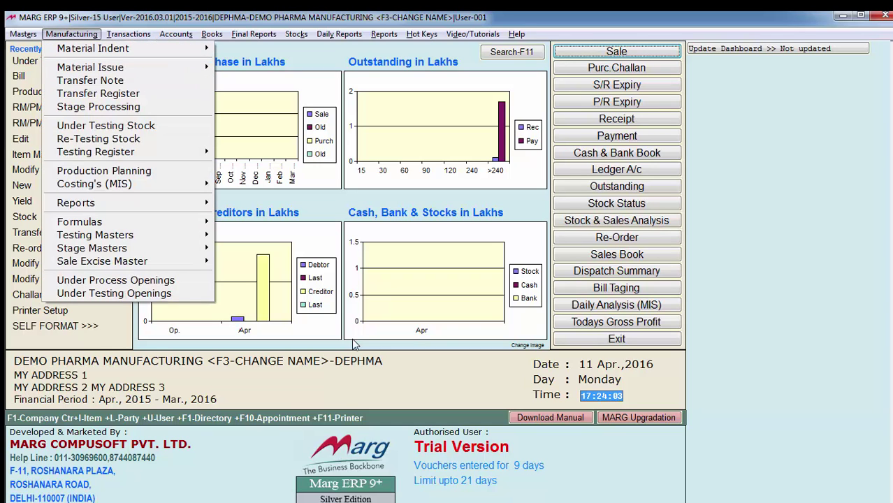
key(Down)
key(Down)
key(Down)
key(Down)
key(Down)
key(Down)
key(Return)
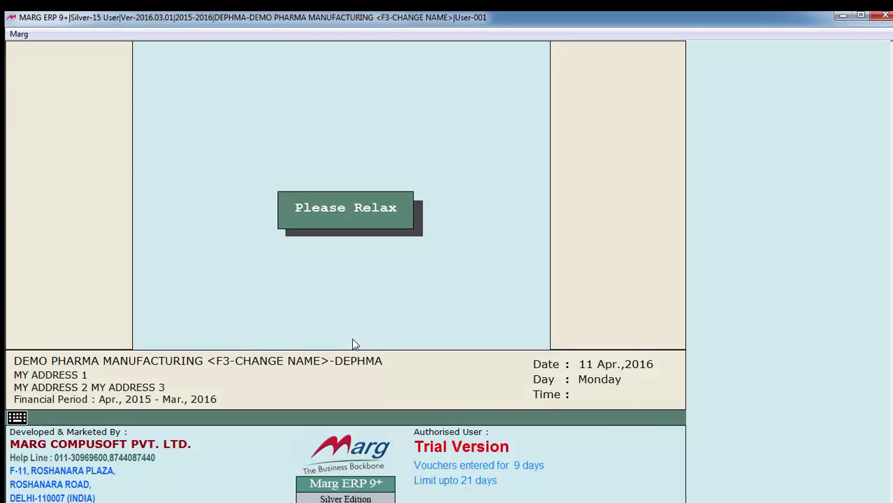
key(Return)
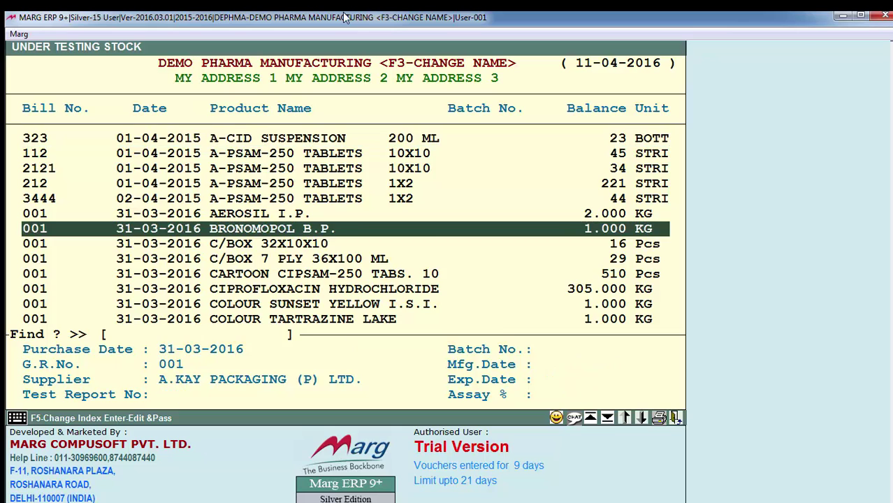
key(Return)
key(Return)
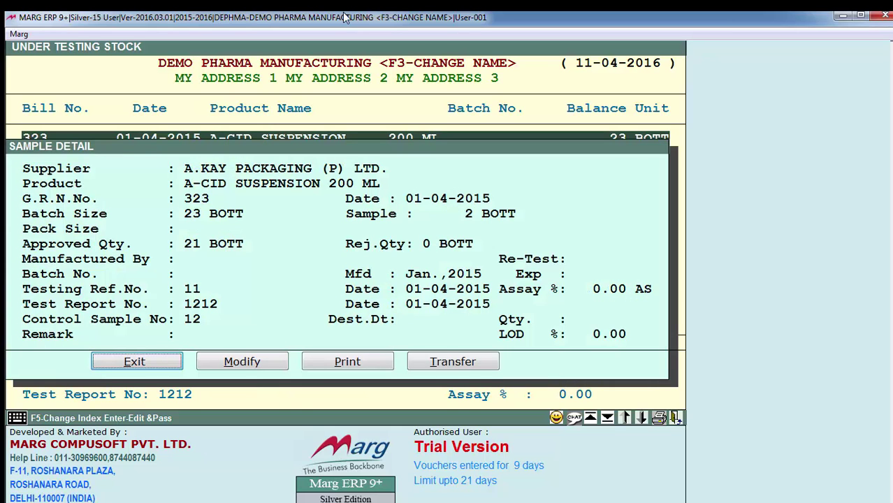
Transfer the approved A-CID SUSPENSION 200 ML quantity out of testing with Transfer set to Yes, and close the stock list.
key(Left)
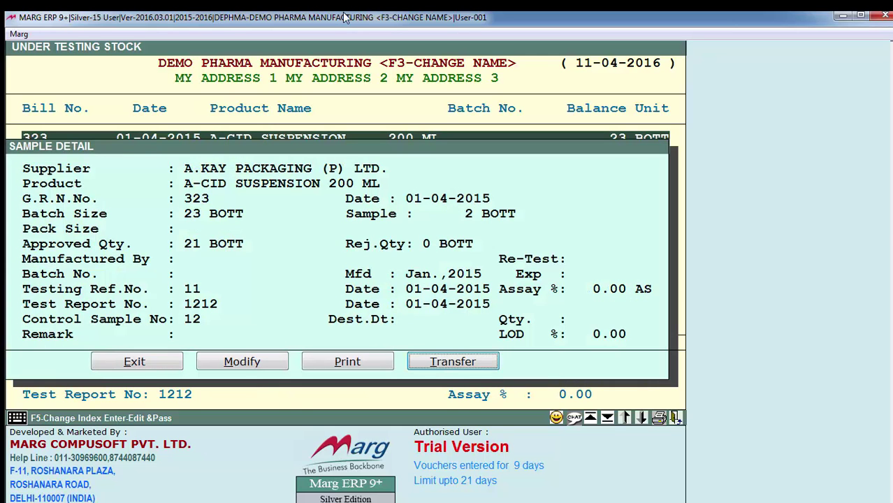
key(Return)
key(alt+Down)
key(Up)
key(Return)
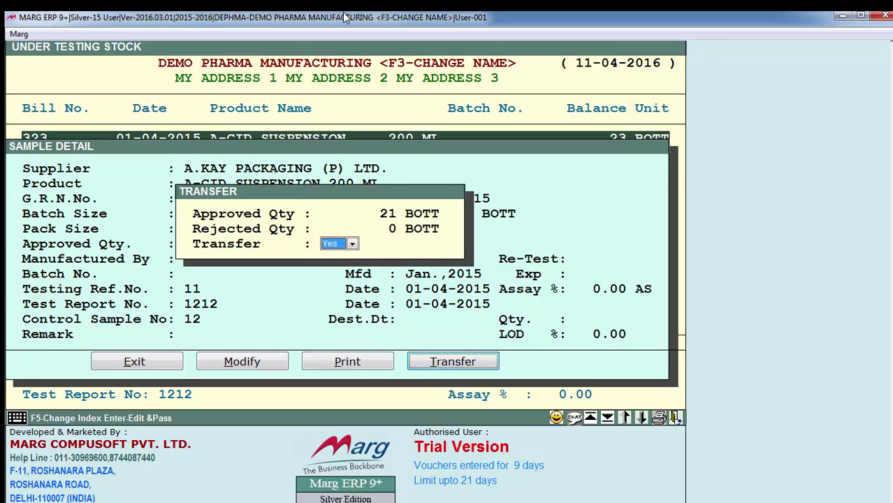
key(Return)
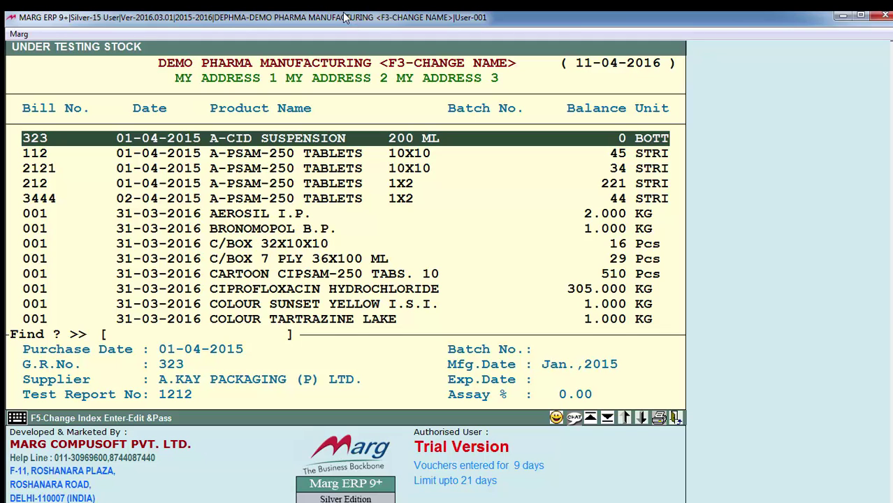
key(Escape)
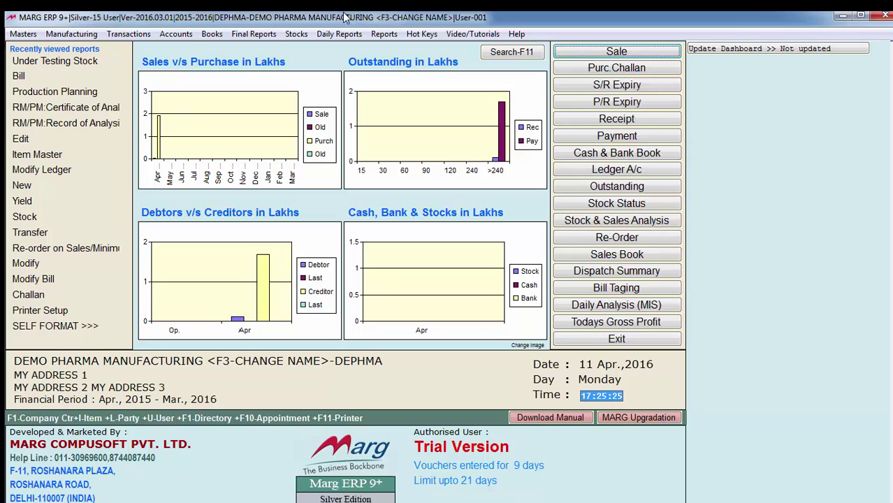
Start a new Raw Material Requisition slip for material issue.
key(alt+m)
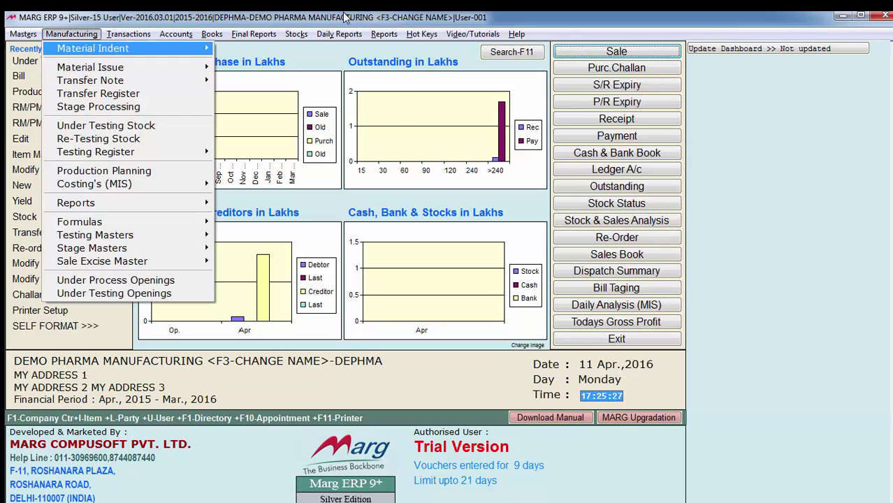
key(Down)
key(Right)
key(Down)
key(Up)
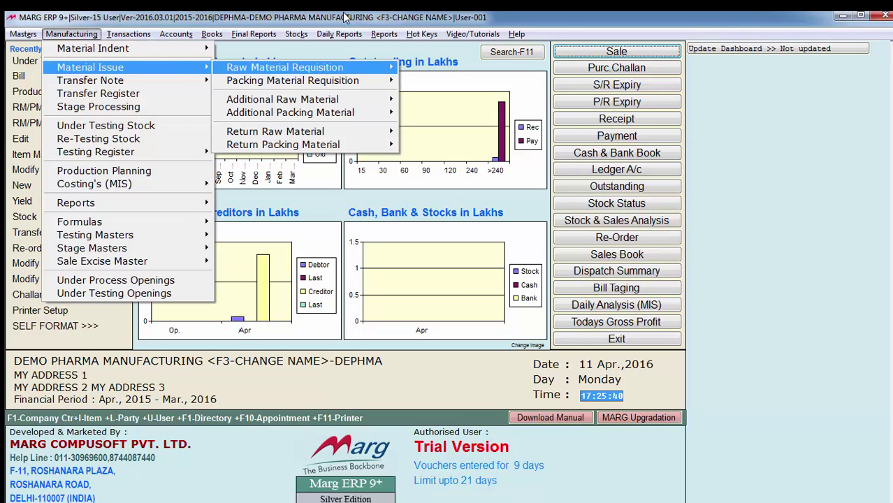
key(Down)
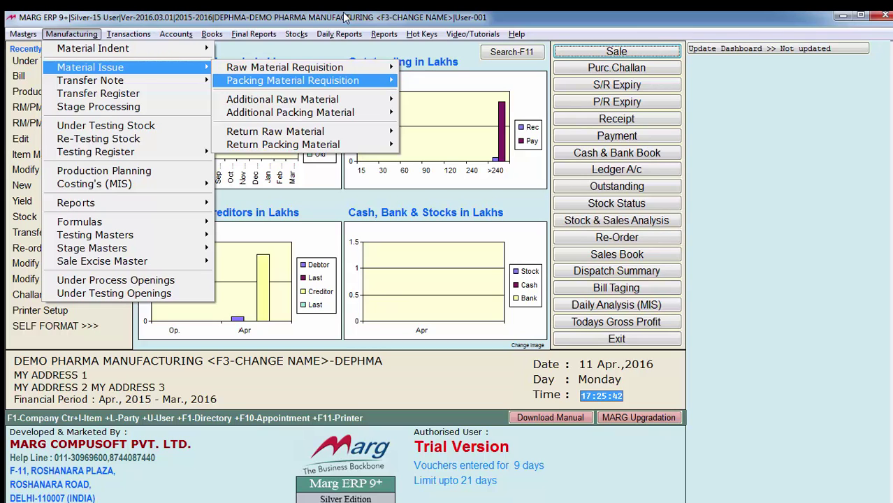
key(Down)
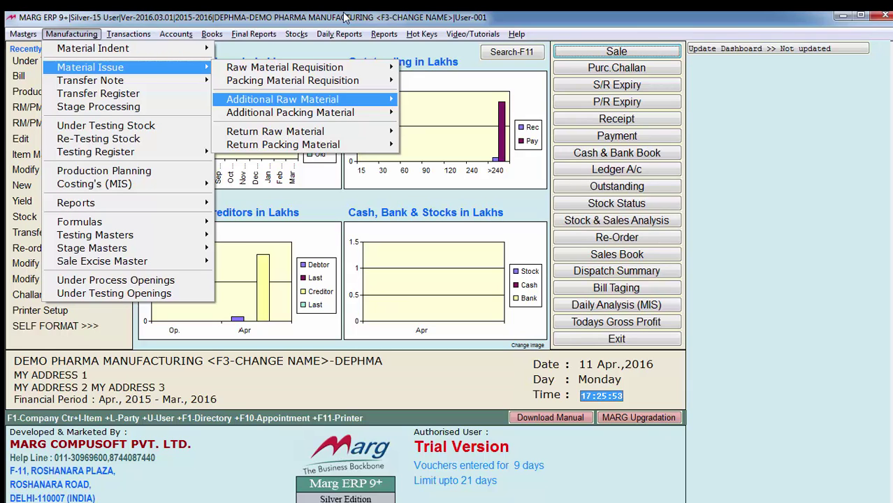
key(Down)
key(Down)
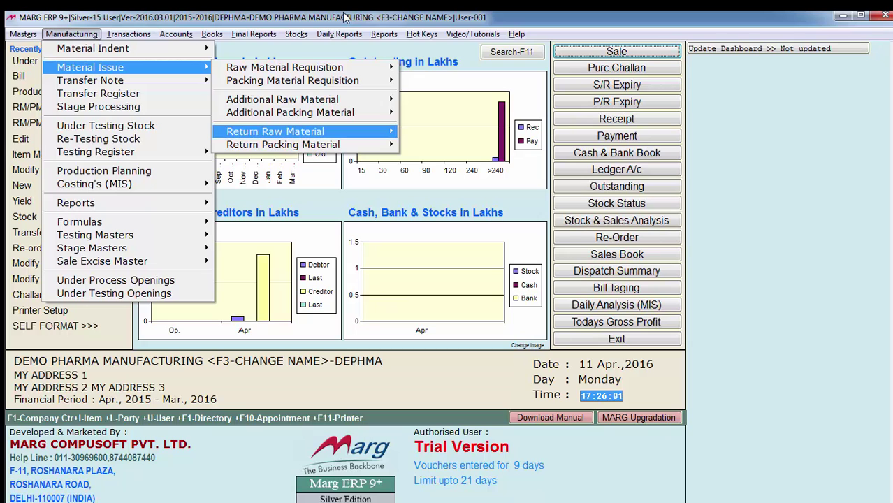
key(Down)
key(Down)
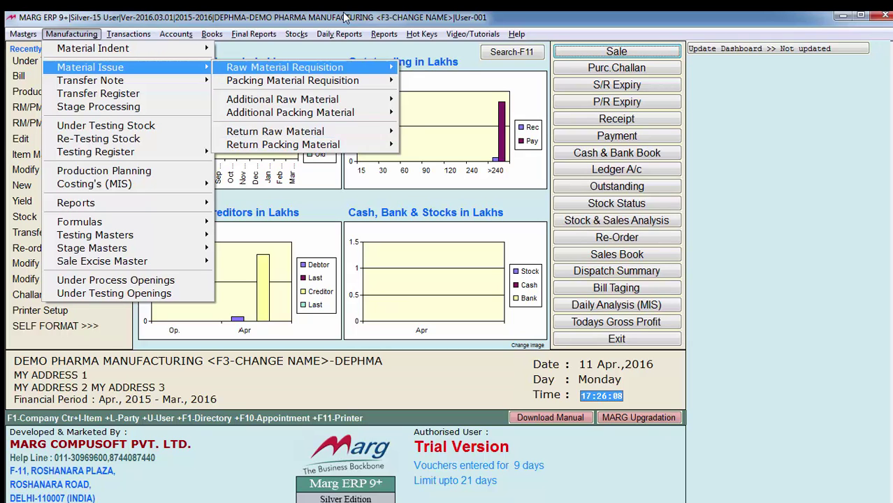
key(Right)
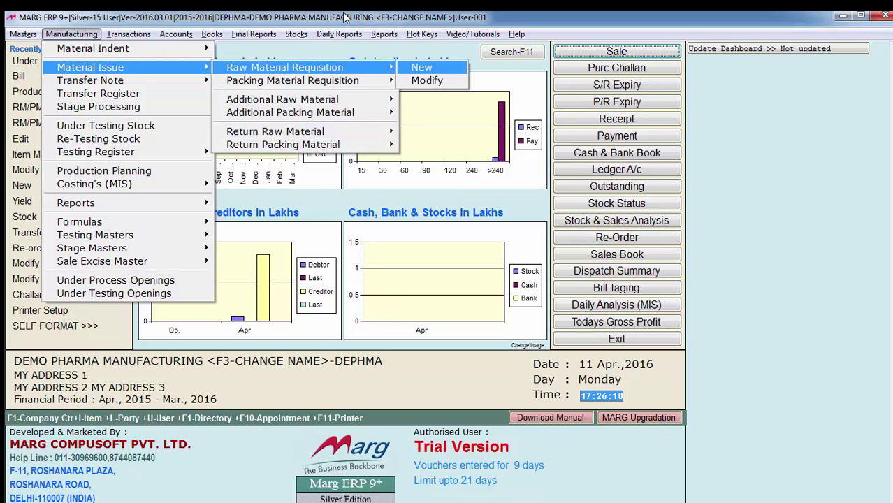
key(Return)
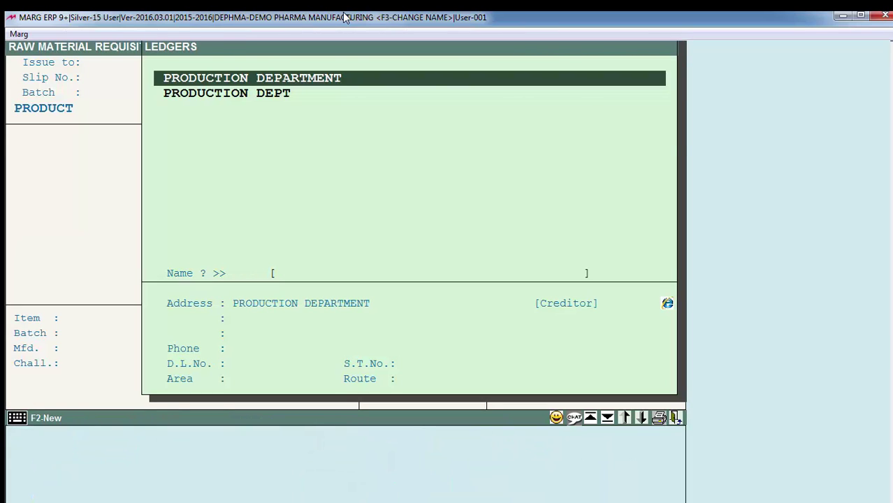
Issue the slip to PRODUCTION DEPARTMENT for item A-CID SUSPENSION 100 ML with a quantity of 5000.
key(Return)
key(Return)
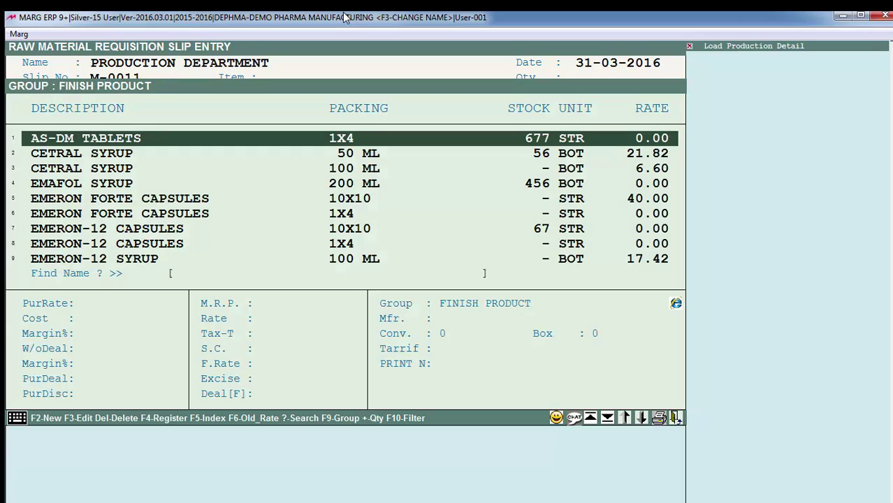
text(A)
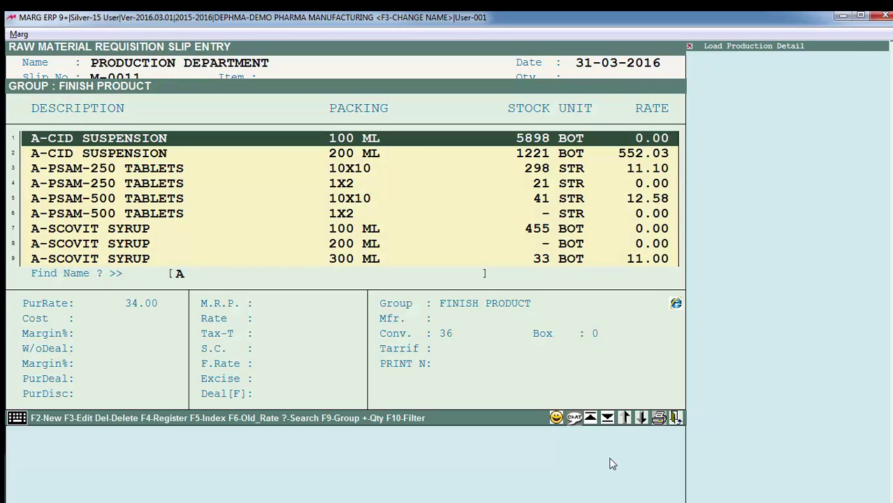
key(Return)
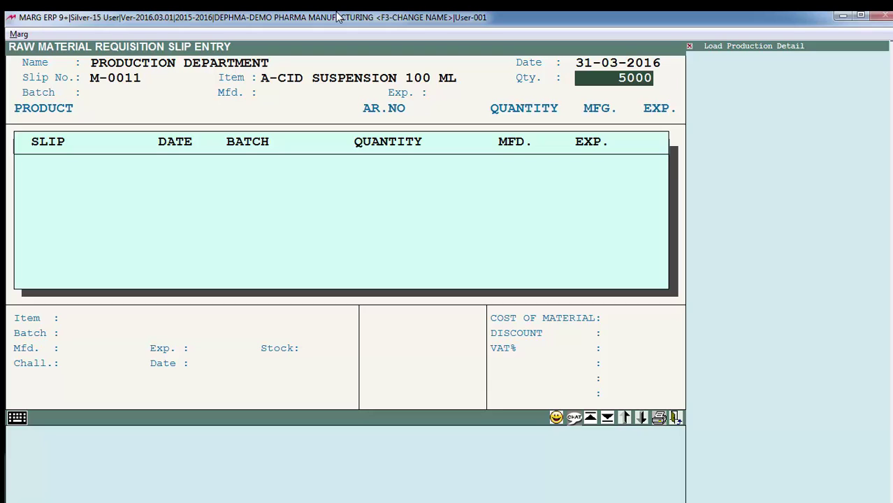
key(Return)
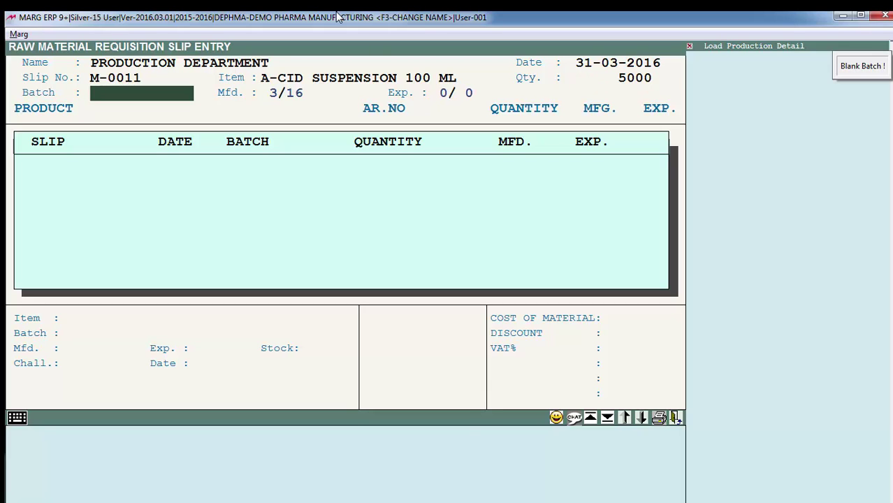
Set the batch to 001 and accept the default manufacturing date 3/16 and expiry fields.
text(001)
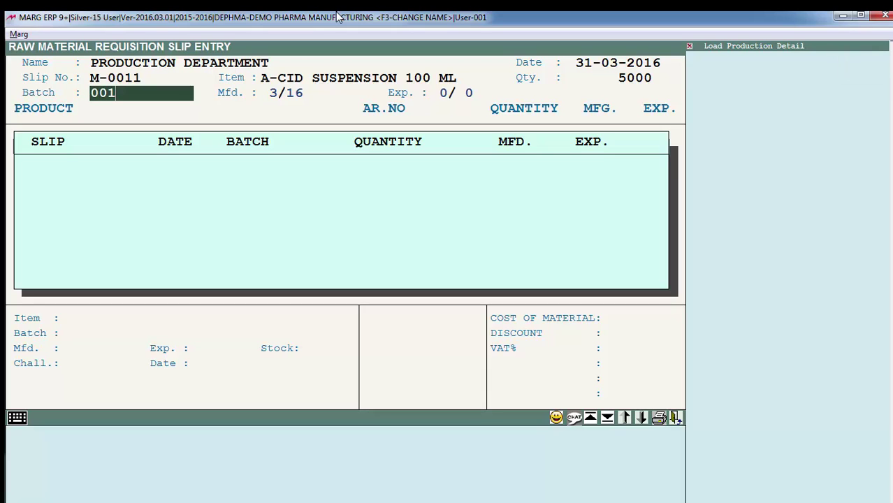
key(Return)
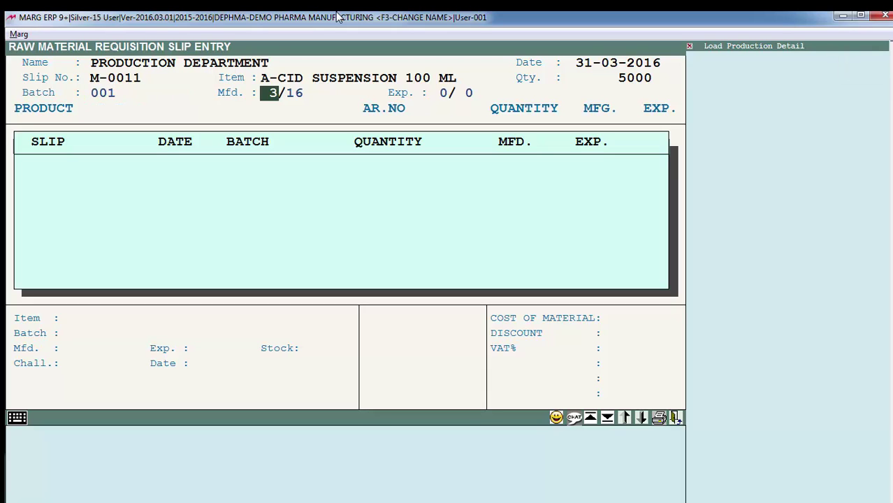
key(Return)
key(Return)
key(Return)
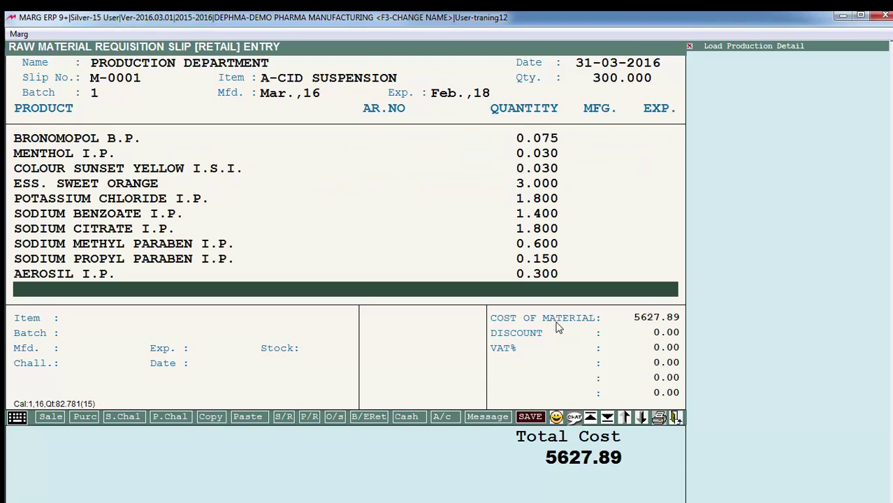
Review the raw material lines and quantities loaded into the A-CID SUSPENSION requisition slip.
key(Up)
key(Up)
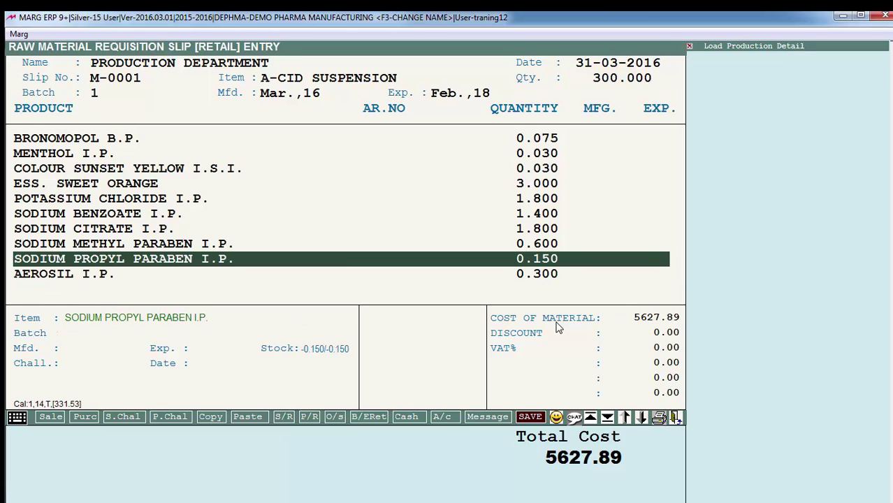
key(Up)
key(Up)
key(Up)
key(Up)
key(Down)
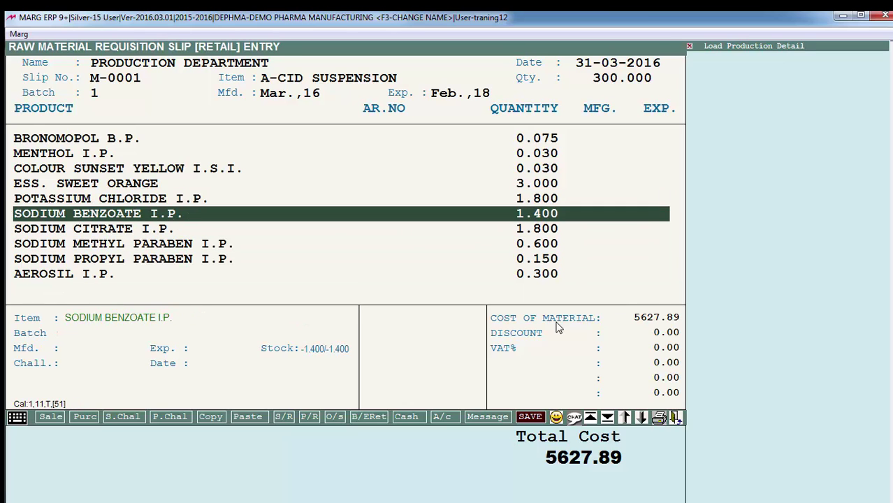
key(Down)
key(Down)
key(Down)
key(Down)
key(Down)
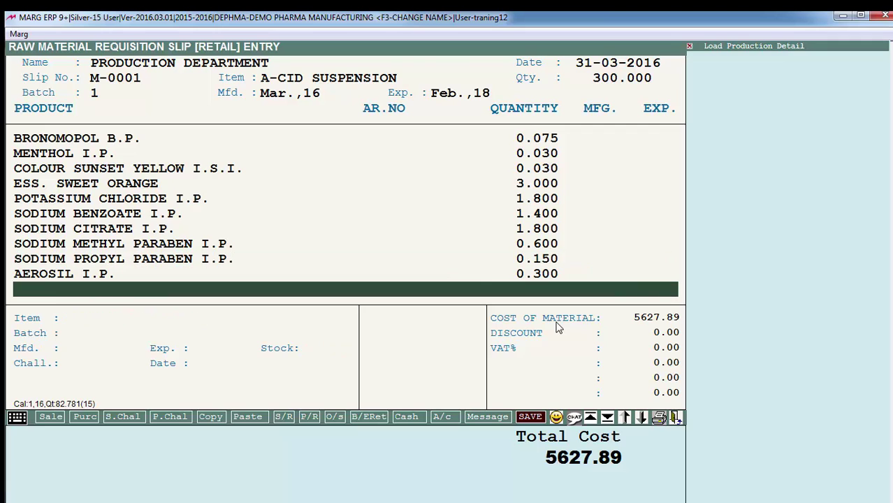
Save the raw material requisition slip with its default discount, VAT and other charges and a blank remark.
key(Return)
key(Return)
key(Return)
key(Return)
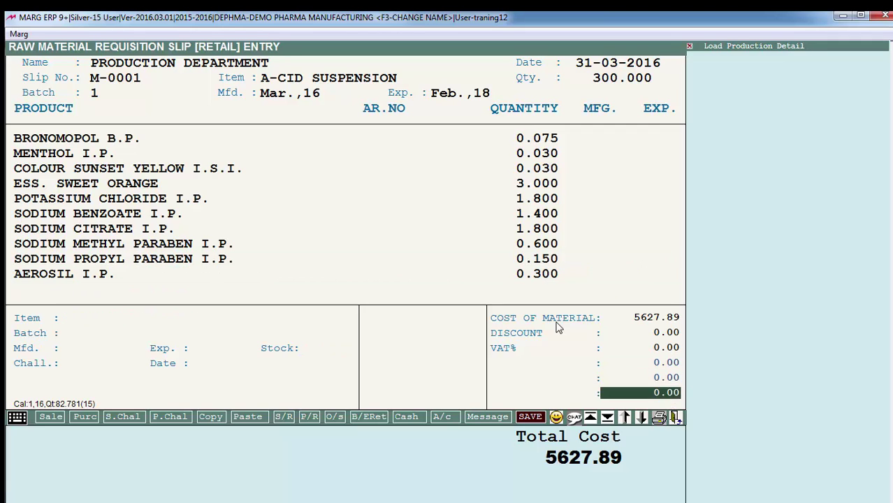
key(Return)
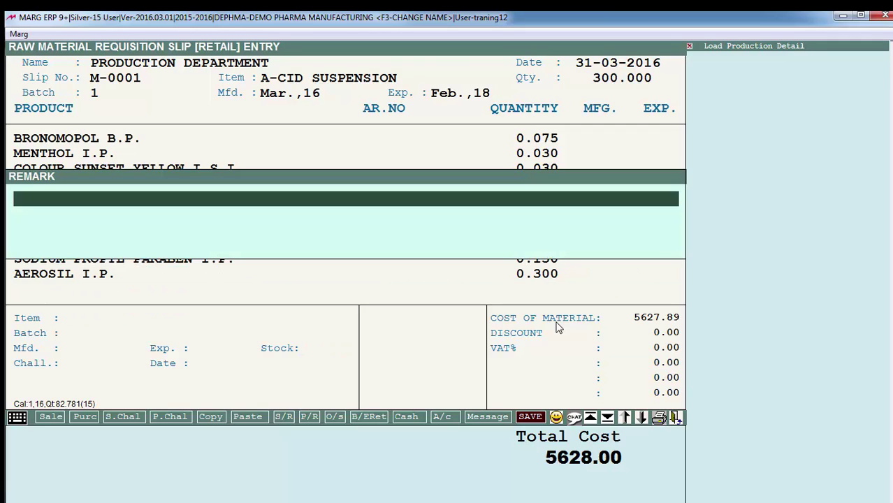
key(Return)
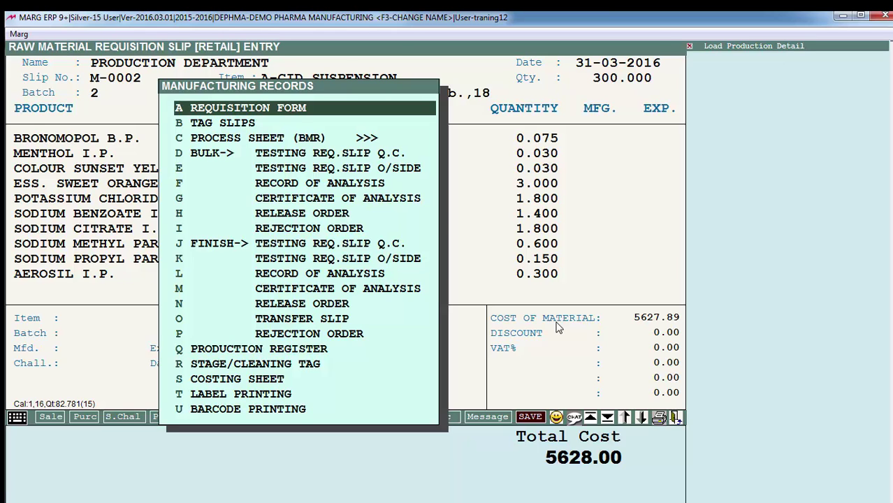
Display the slip's requisition form, read through its header and material list, and close it without printing.
key(Return)
key(Return)
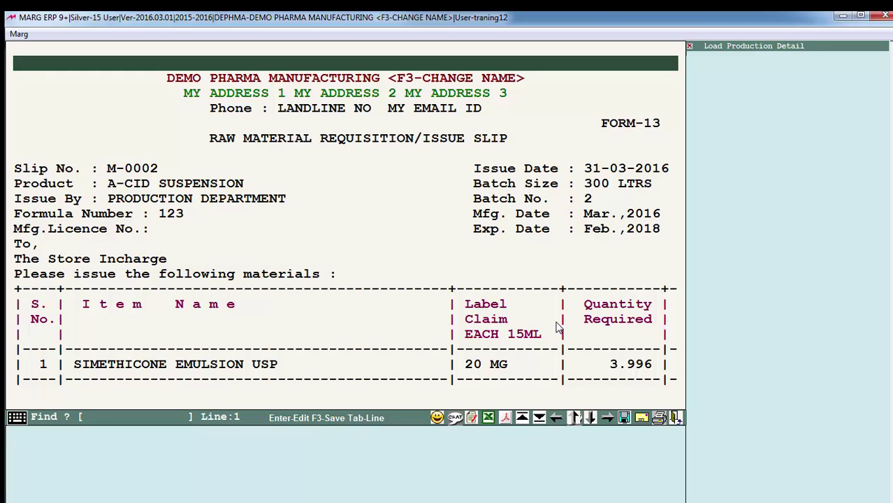
key(Down)
key(Down)
key(Down)
key(Down)
key(Down)
key(Down)
key(Down)
key(Down)
key(Down)
key(Down)
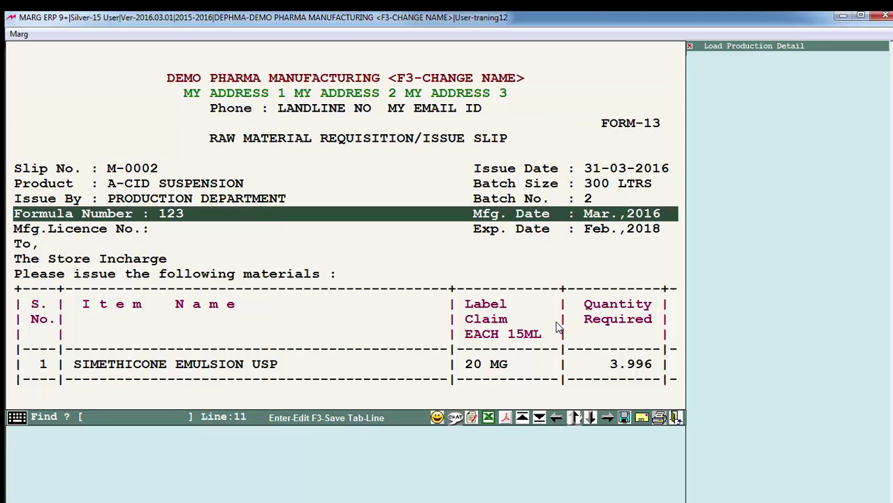
key(Down)
key(Down)
key(Down)
key(Down)
key(Down)
key(Down)
key(Down)
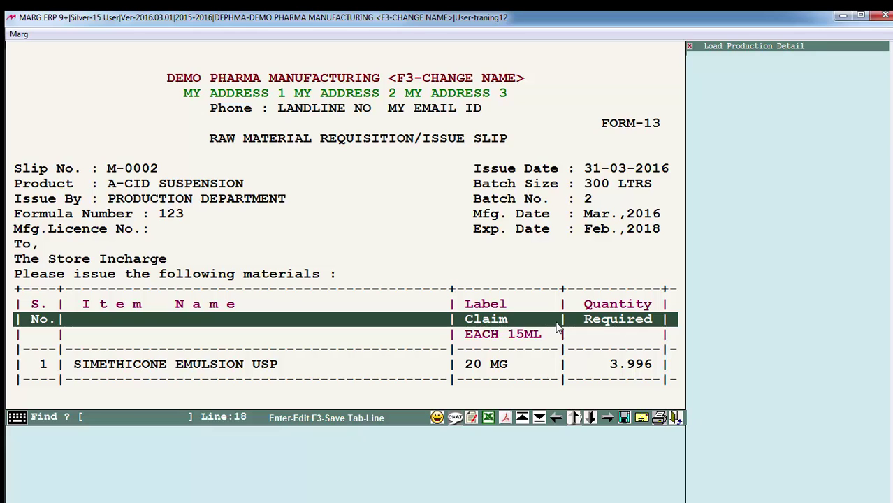
key(Down)
key(Down)
key(Down)
key(Down)
key(Down)
key(Down)
key(Down)
key(Down)
key(Down)
key(Down)
key(Down)
key(Down)
key(Down)
key(Down)
key(Down)
key(Down)
key(Down)
key(Down)
key(Down)
key(Down)
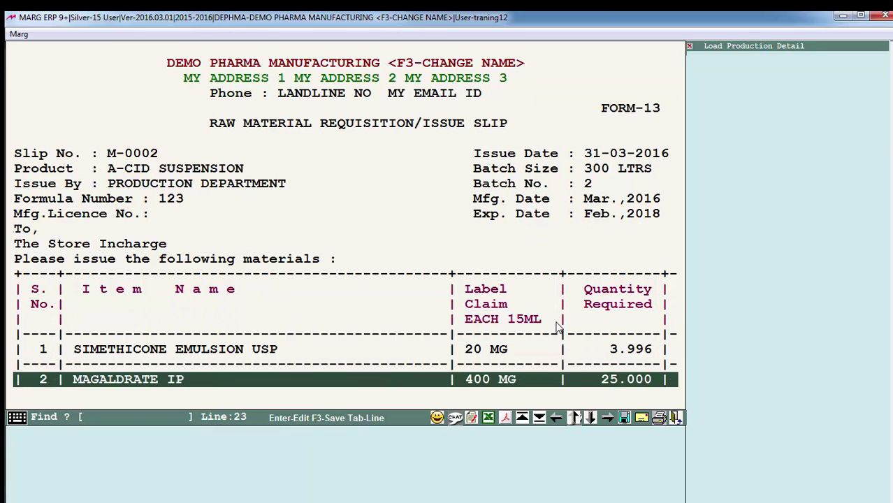
key(Up)
key(Up)
key(Up)
key(Up)
key(Down)
key(Down)
key(Down)
key(Down)
key(Up)
key(Up)
key(Up)
key(Up)
key(Up)
key(Up)
key(Up)
key(Up)
key(Up)
key(Up)
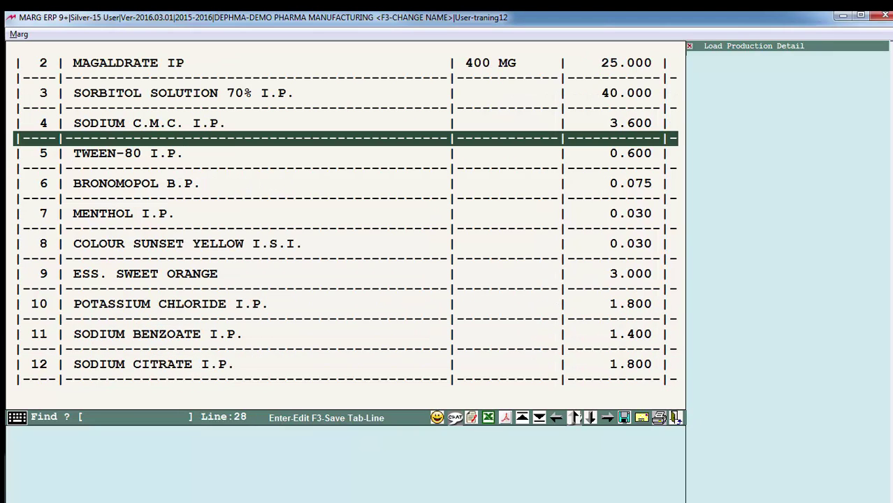
key(Down)
key(Down)
key(Down)
key(Up)
key(Up)
key(Up)
key(Up)
key(Up)
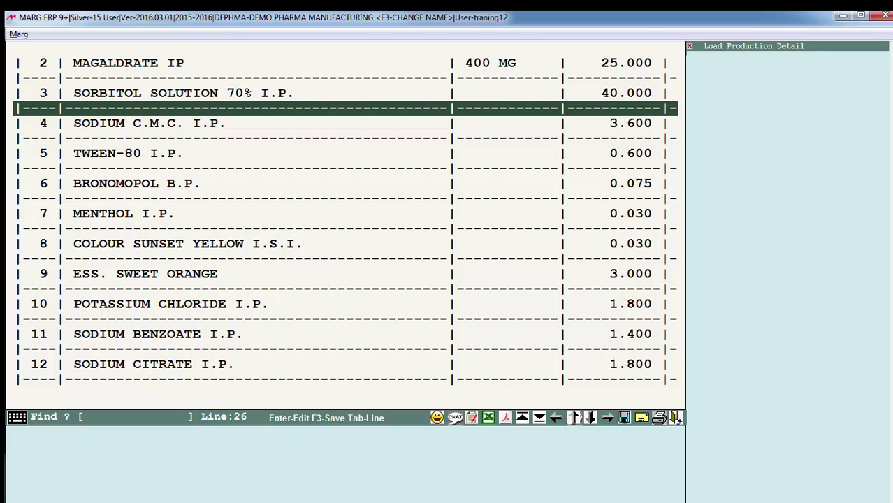
key(Down)
key(Down)
key(Down)
key(Down)
key(Down)
key(Down)
key(Down)
key(F3)
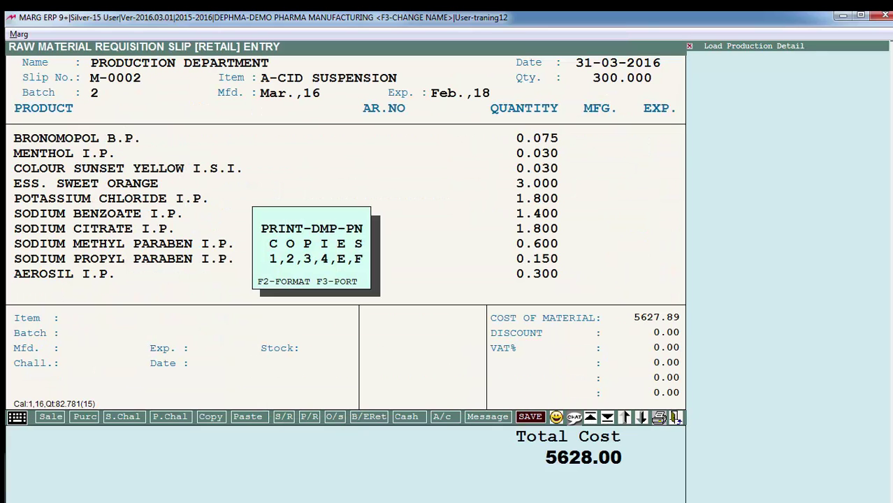
key(Escape)
Open the process sheet (BMR) records, look through the available tablet BPR documents, and return to the manufacturing records.
key(Down)
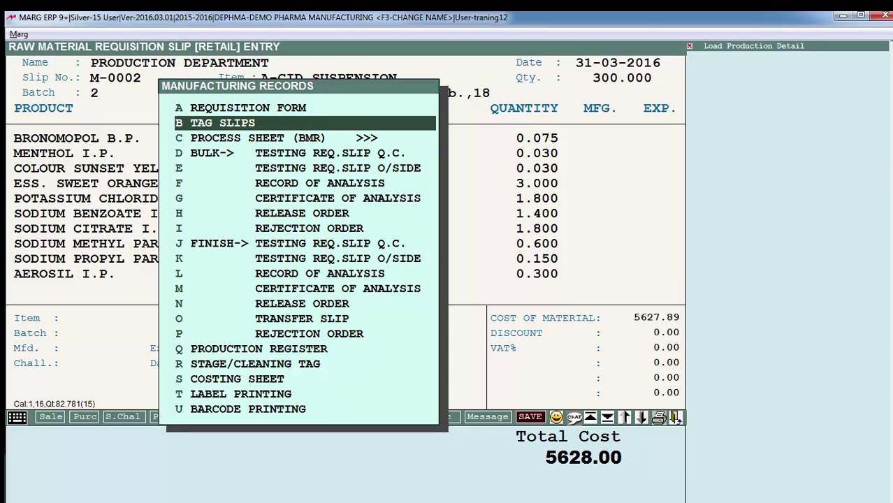
key(Down)
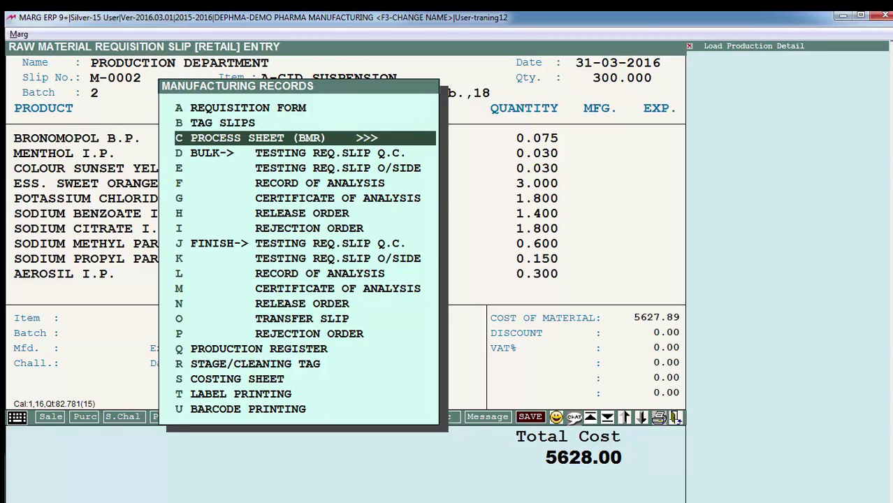
key(Return)
key(Down)
key(Down)
key(Down)
key(Down)
key(Down)
key(Down)
key(Down)
key(Down)
key(Down)
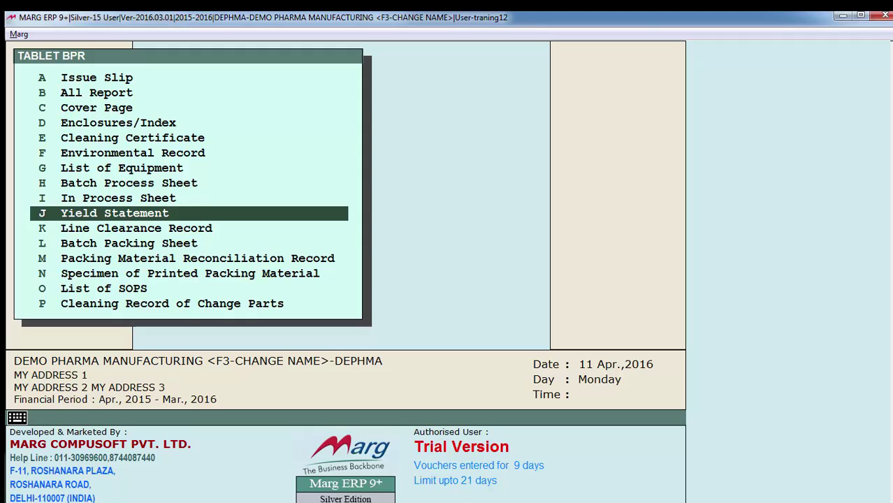
key(Up)
key(Up)
key(Up)
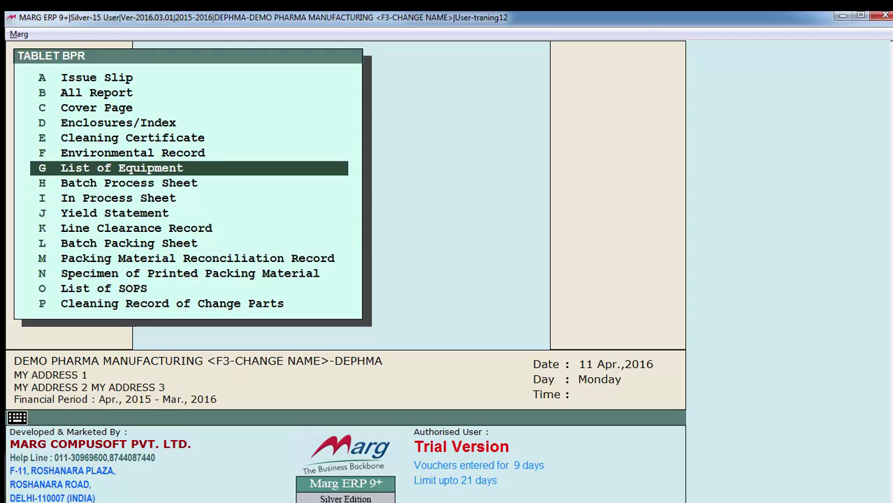
key(Down)
key(Down)
key(Down)
key(Down)
key(Down)
key(Down)
key(Down)
key(Down)
key(Up)
key(Up)
key(Up)
key(Up)
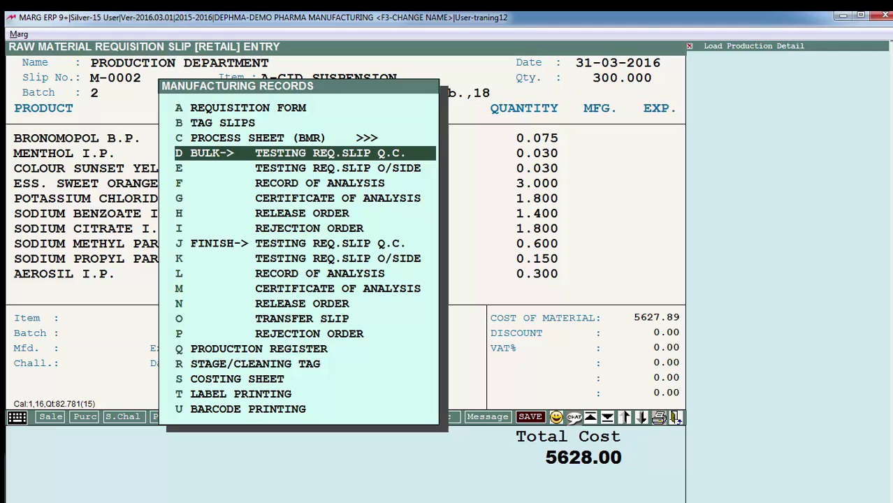
Look through the bulk testing records, from testing requisition slips and analysis certificate to release and rejection orders.
key(Up)
key(Down)
key(Down)
key(Down)
key(Down)
key(Down)
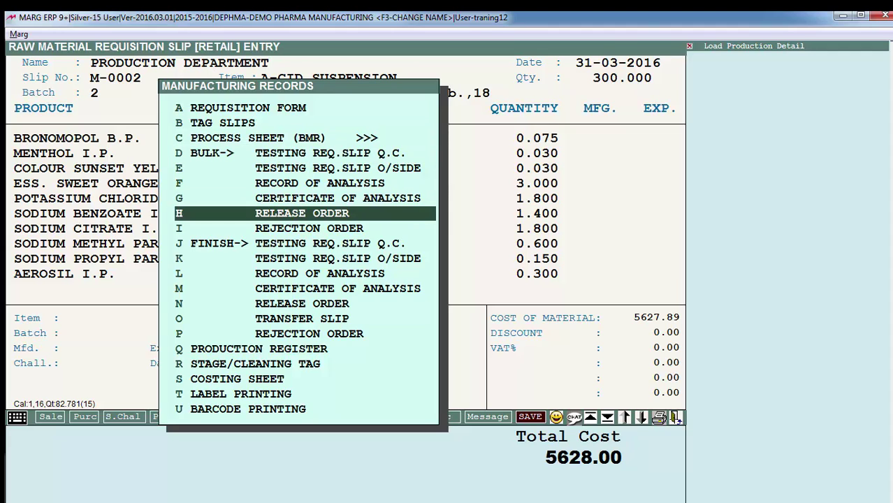
key(Up)
key(Up)
key(Down)
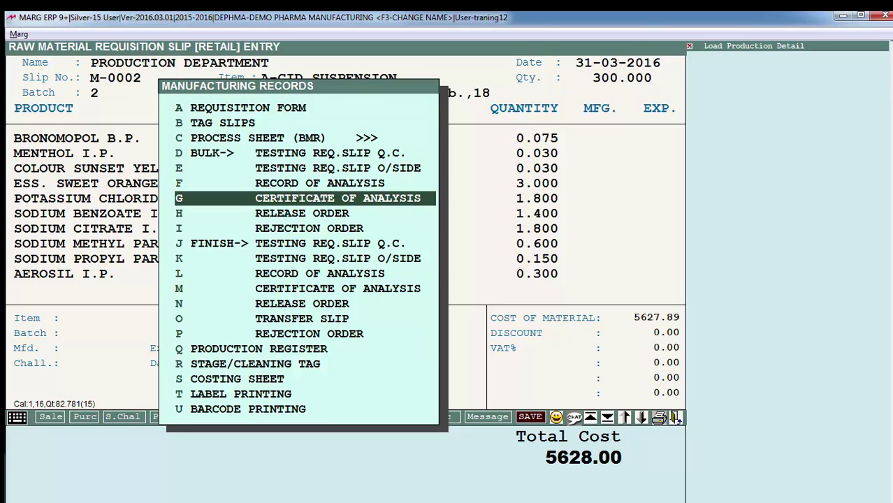
key(Down)
key(Down)
key(Down)
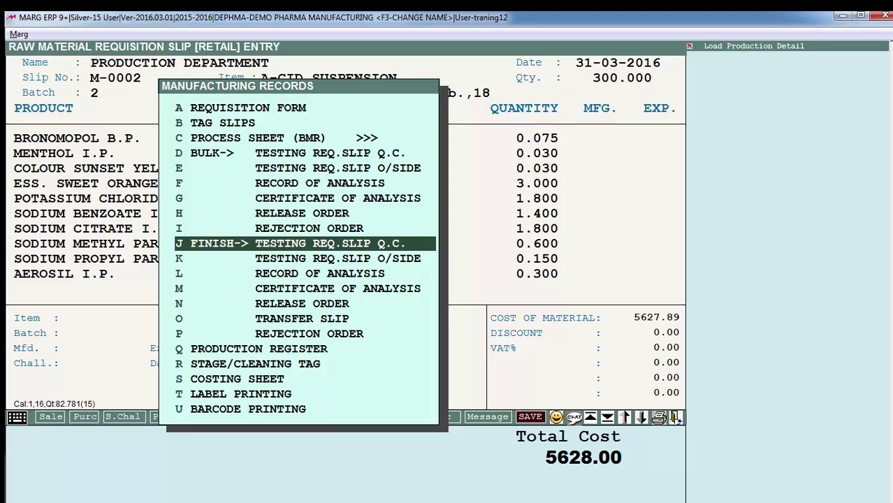
Look through the finished-product testing records and close the manufacturing records and the requisition slip entry.
key(Down)
key(Down)
key(Down)
key(Down)
key(Down)
key(Up)
key(Up)
key(Up)
key(Up)
key(Up)
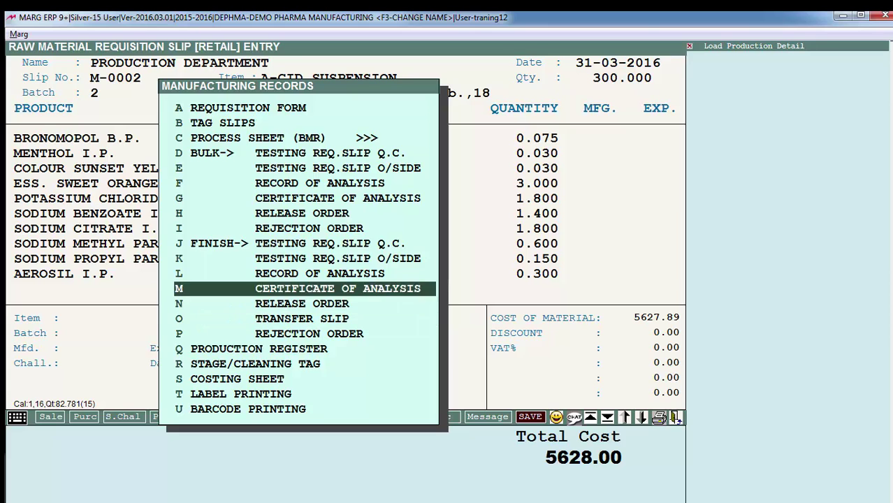
key(Down)
key(Down)
key(Escape)
key(Escape)
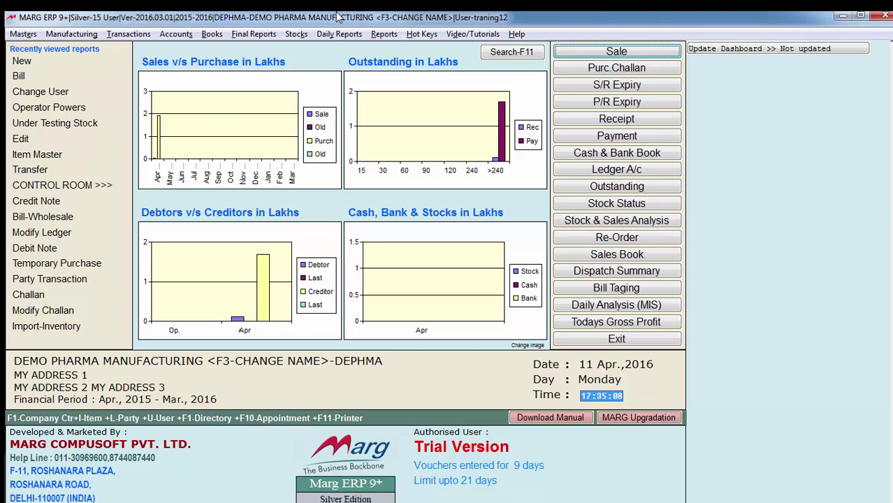
Check the A-CID SUSPENSION batch 1 transfer note for PRODUCTION DEPARTMENT and leave without transferring.
key(Right)
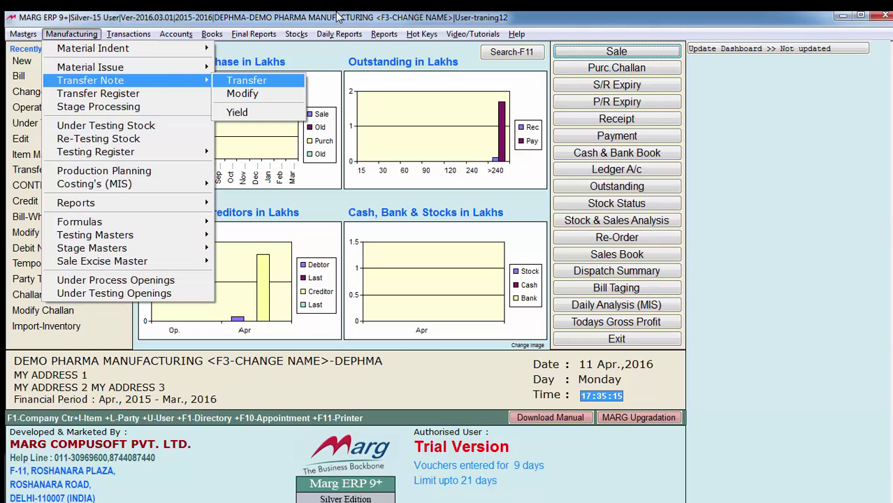
key(Return)
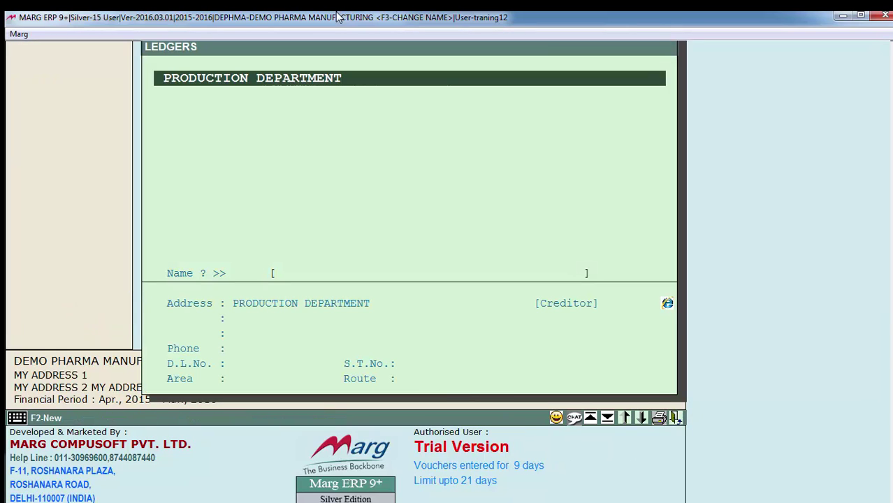
key(Return)
key(Return)
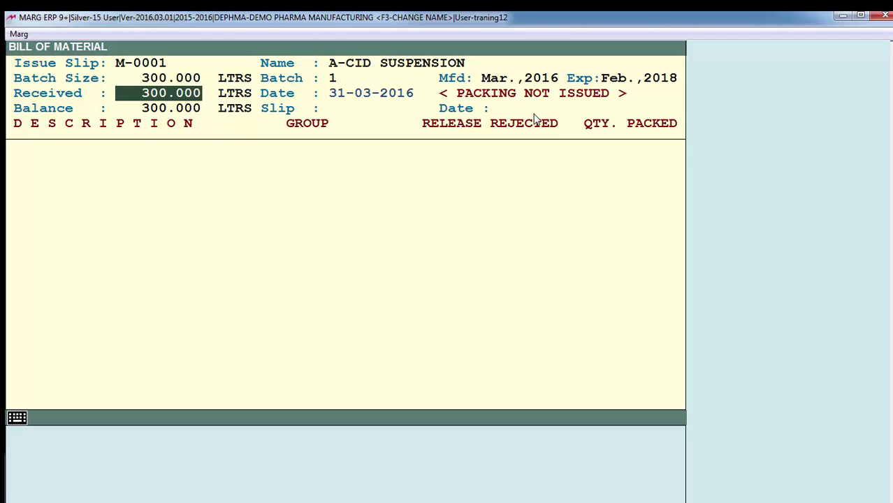
key(Escape)
key(Escape)
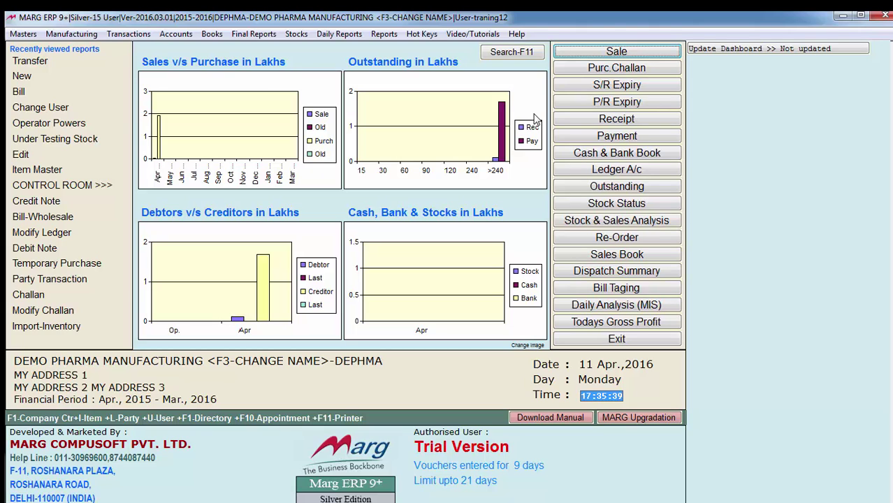
Start a new Packing Material Requisition slip for PRODUCTION DEPARTMENT.
key(alt+m)
key(Down)
key(Right)
key(Down)
key(Right)
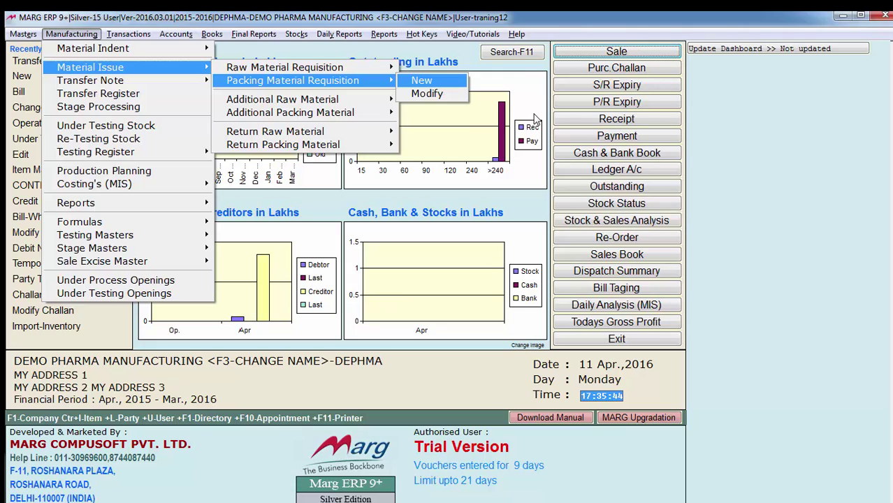
key(Return)
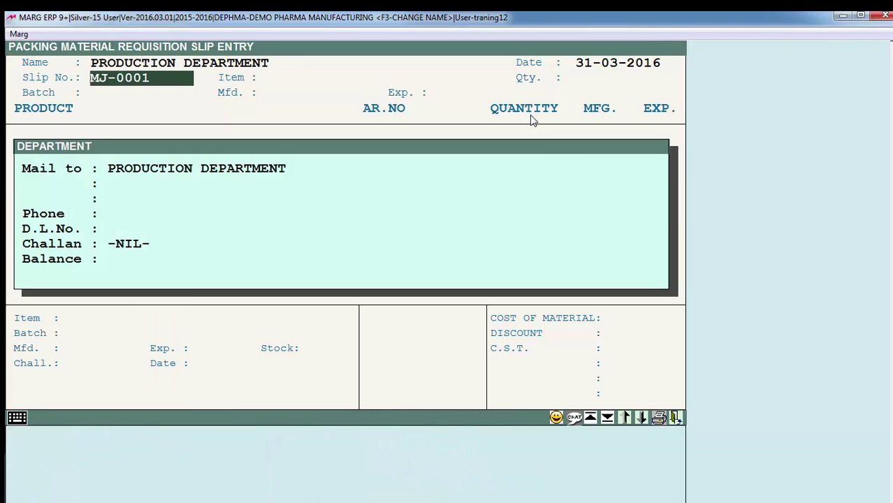
Accept the slip number and choose the semi-finished item A-CID SUSPENSION with a quantity of 300.
key(Return)
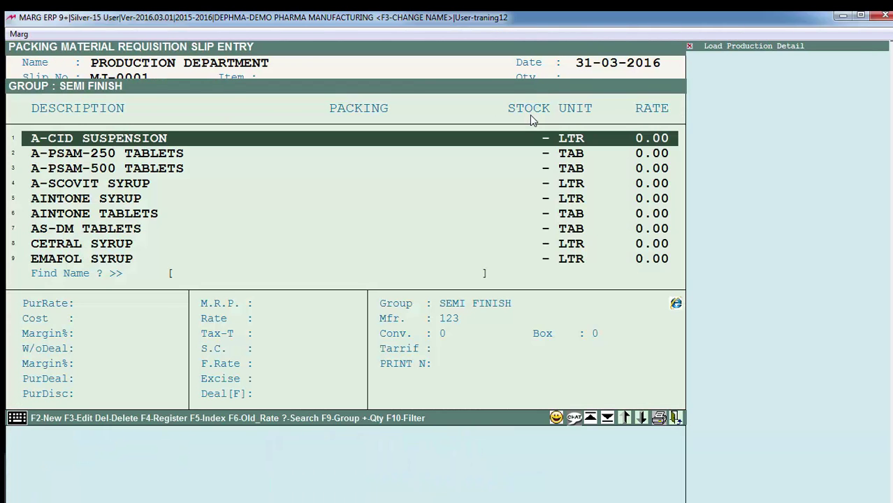
key(Return)
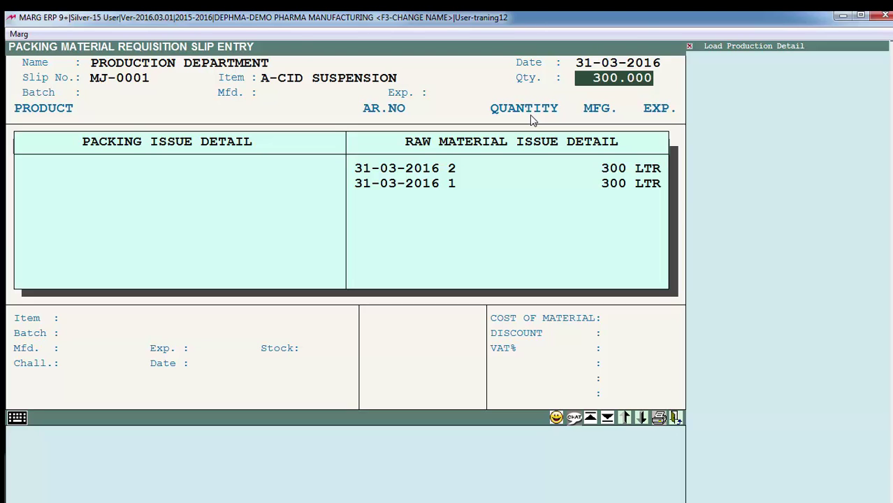
key(Return)
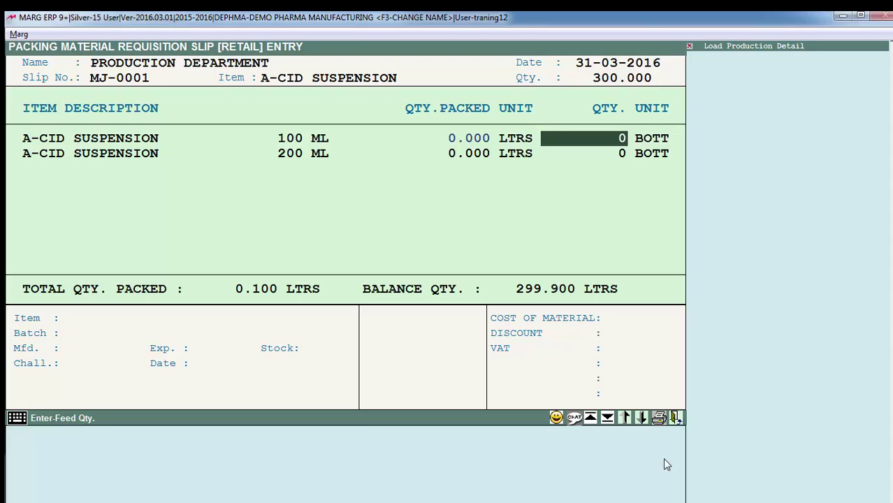
Set the packing quantities to 1000 bottles of A-CID SUSPENSION 100 ML and 500 bottles of 200 ML.
text(1000)
key(Return)
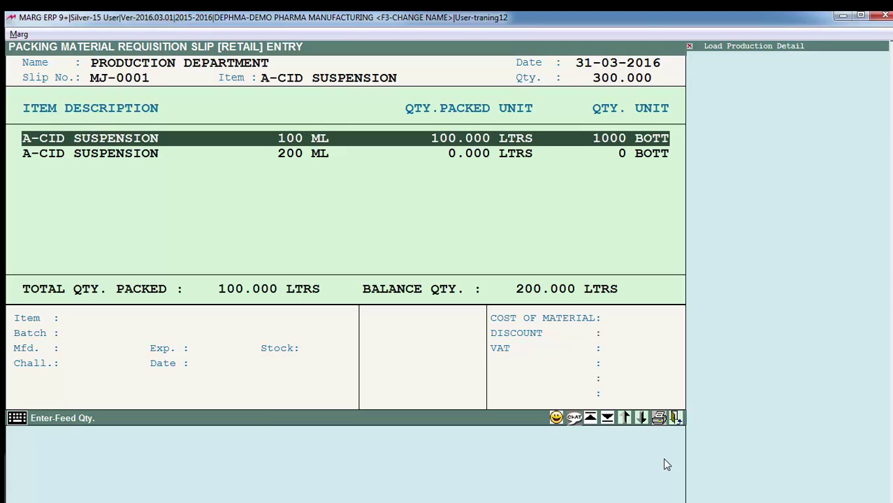
key(Down)
key(Return)
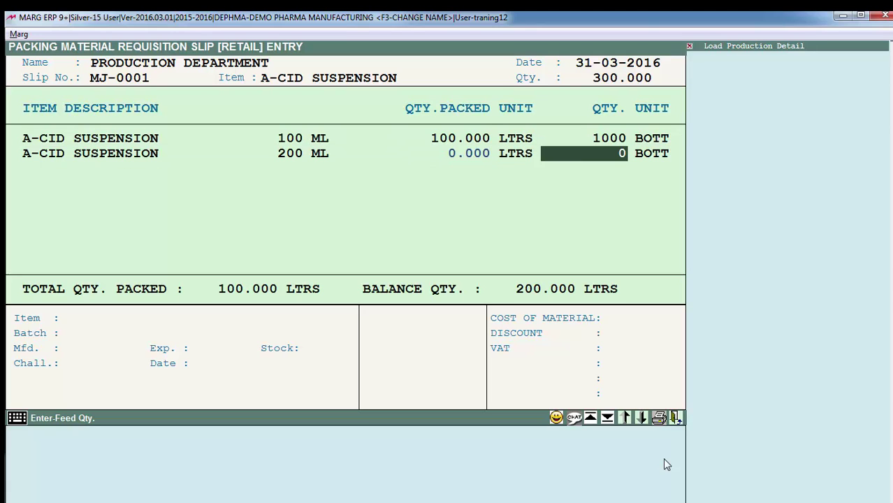
text(500)
key(Return)
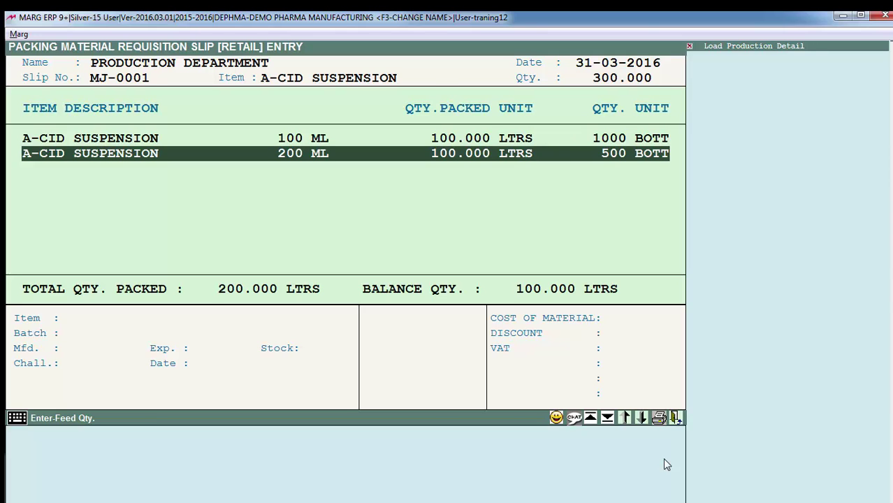
Load the packing materials for these quantities into the requisition slip, save it and close the entry.
key(Escape)
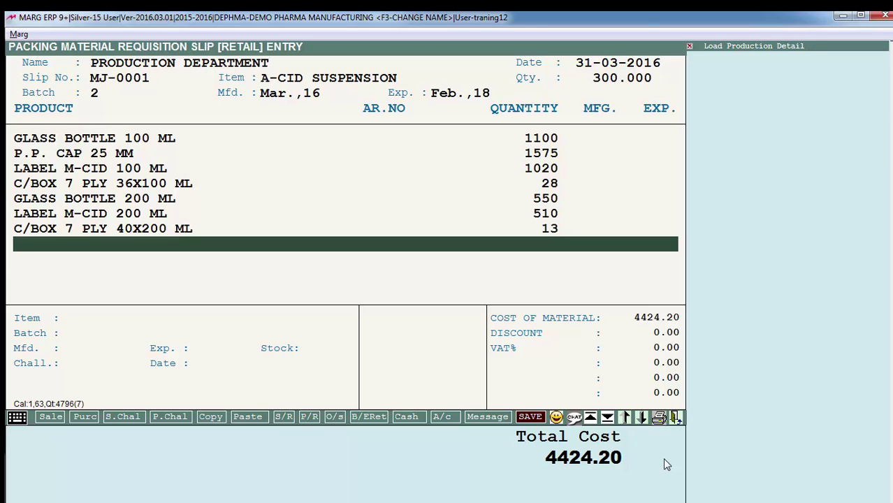
key(Escape)
key(Return)
key(Escape)
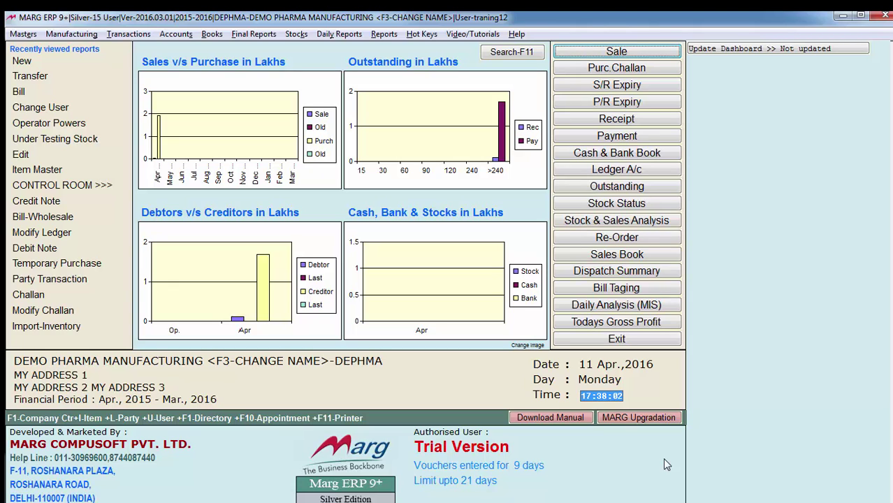
Start a transfer note for PRODUCTION DEPARTMENT from the A-CID SUSPENSION batch 2 issue slip.
key(alt+m)
key(t)
key(Return)
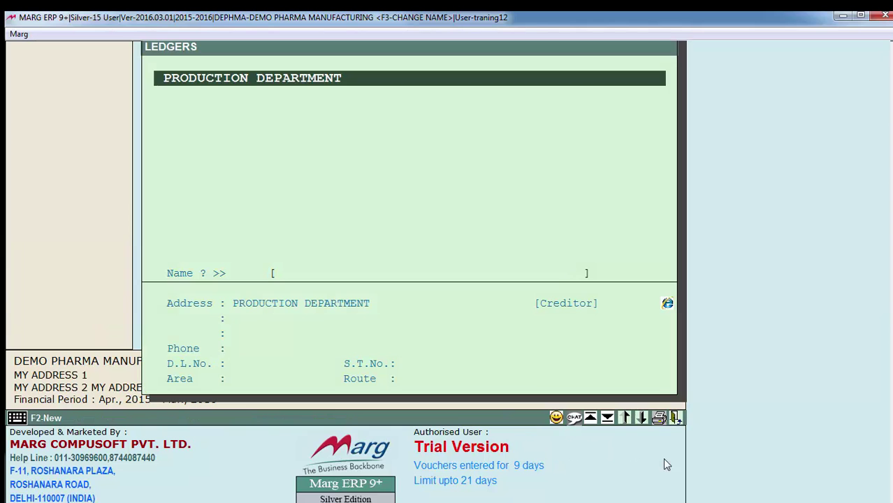
key(Return)
key(Down)
key(Return)
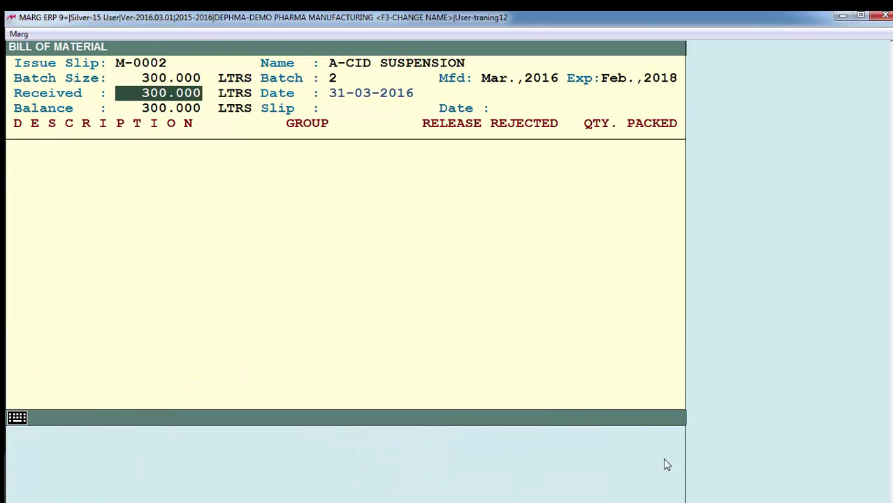
Accept the received quantity of 300 LTRS, slip number 1 and the 31-03-2016 dates on the transfer note.
key(Return)
key(Return)
key(Return)
key(Return)
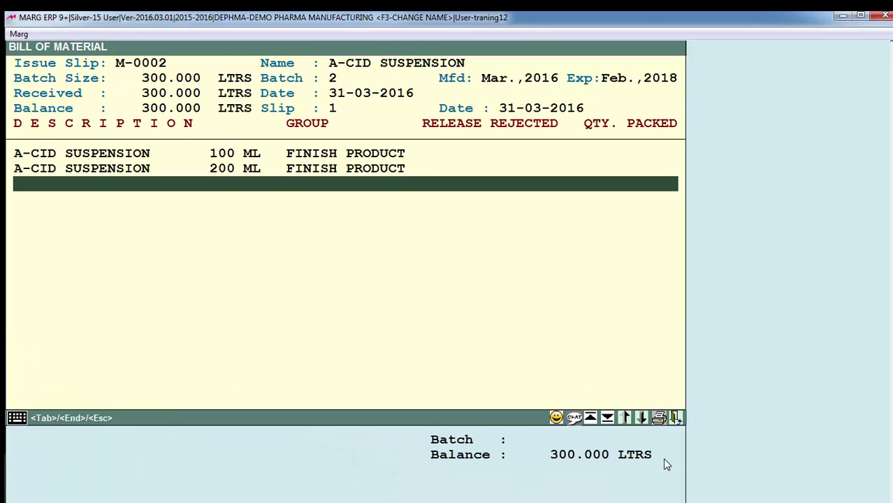
Record 900 bottles received and 10 rejected for A-CID SUSPENSION 100 ML.
key(Up)
key(Up)
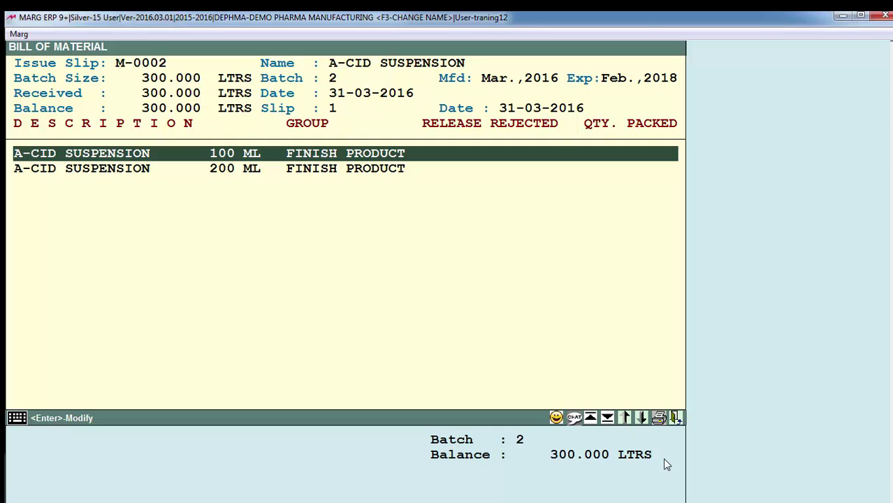
key(Return)
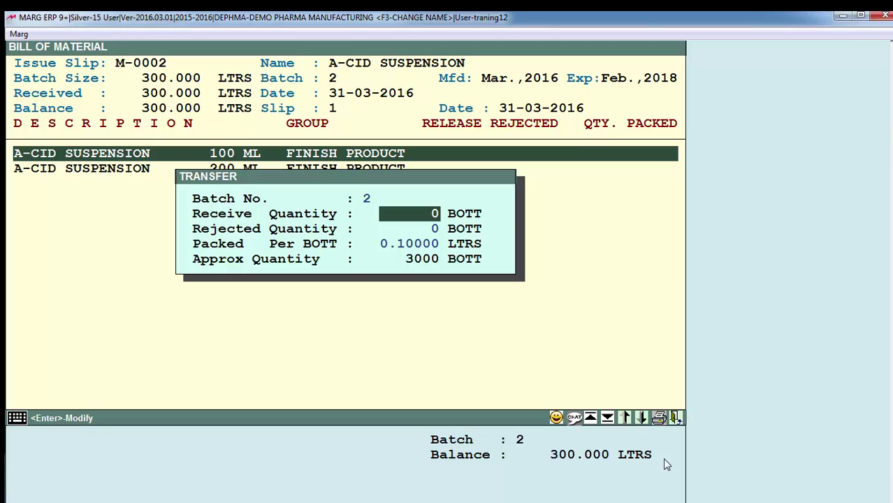
text(900)
key(Return)
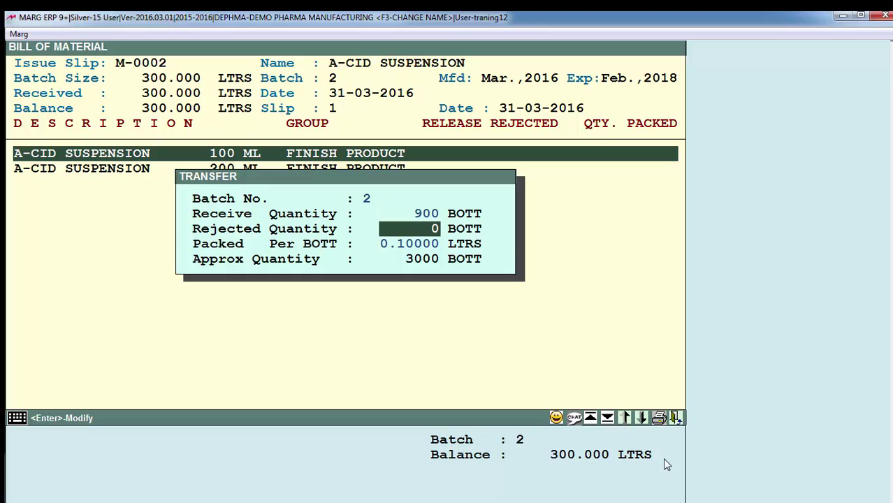
text(10)
key(Return)
Record 1000 bottles received and 10 rejected for A-CID SUSPENSION 200 ML.
key(Down)
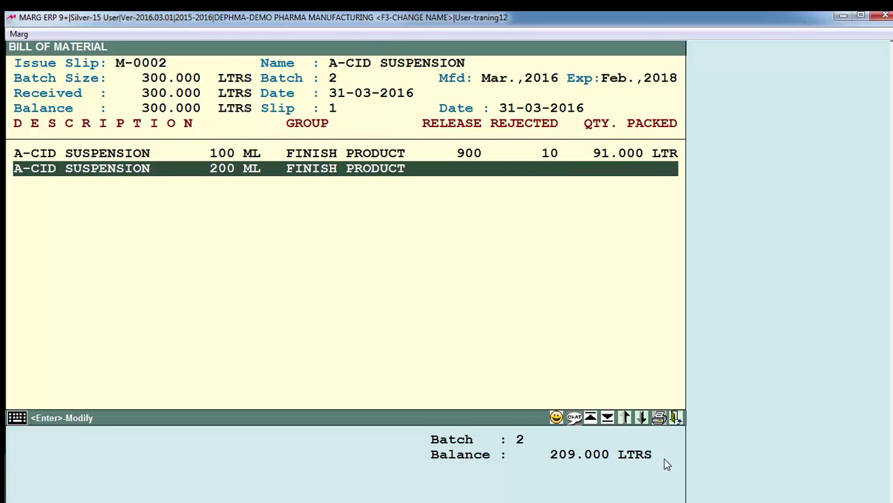
key(Return)
text(1000)
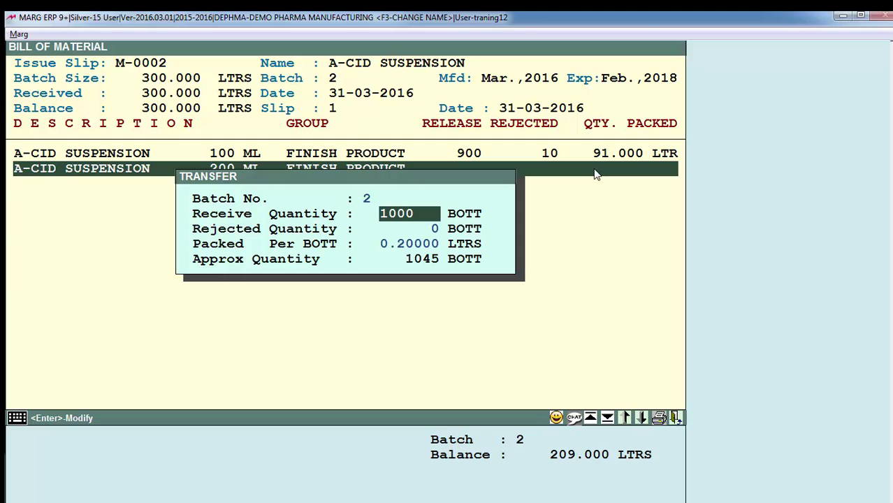
key(Return)
text(10)
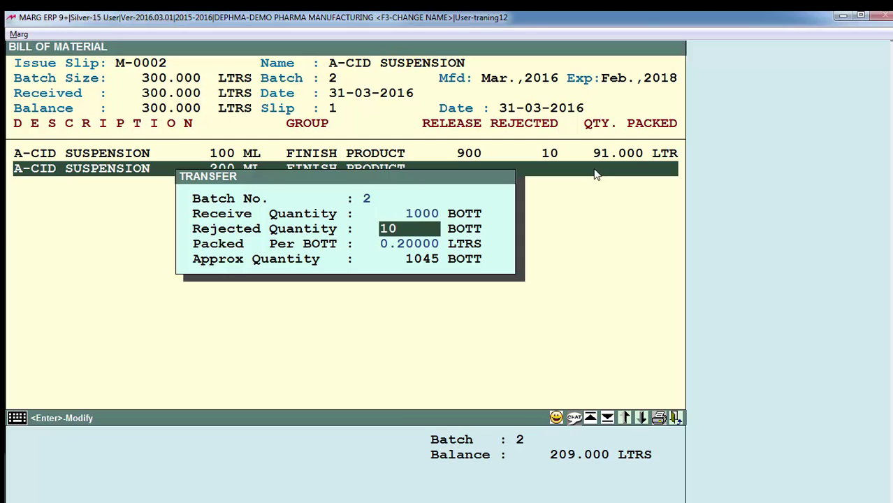
key(Return)
key(Return)
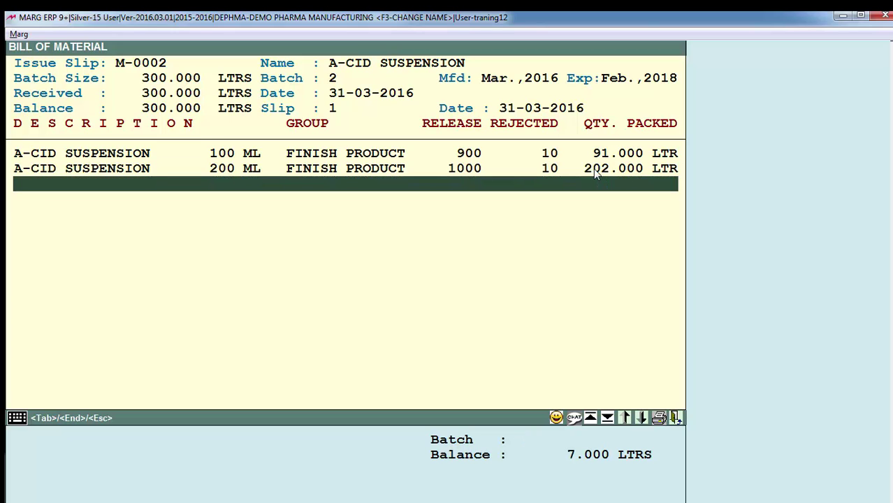
Accept the transfer and enter an in-process loss of 7 LTRS.
key(Tab)
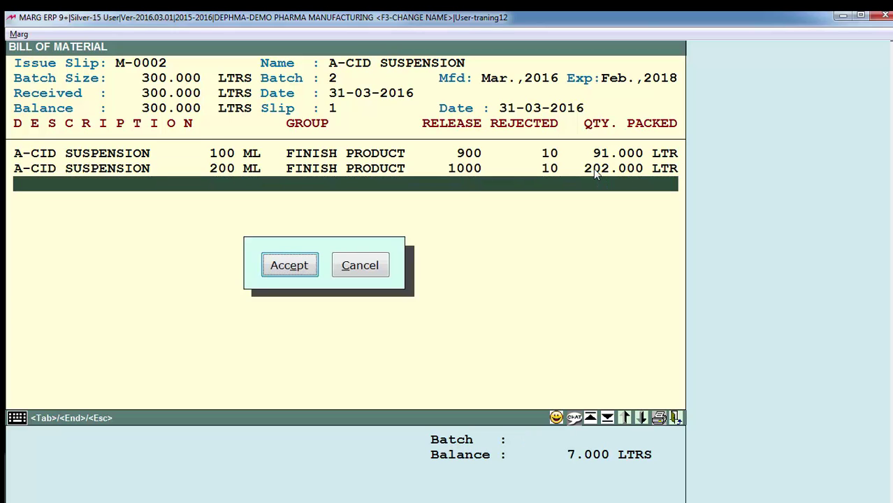
key(Return)
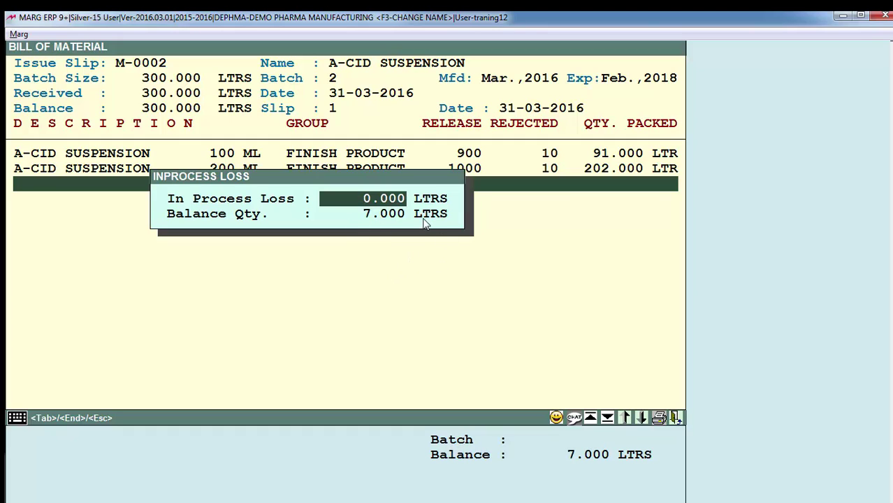
text(7)
key(Return)
Accept the default batch details for the transferred A-CID SUSPENSION packs and close the transfer note.
key(Return)
key(Return)
key(Return)
key(Return)
key(Return)
key(Return)
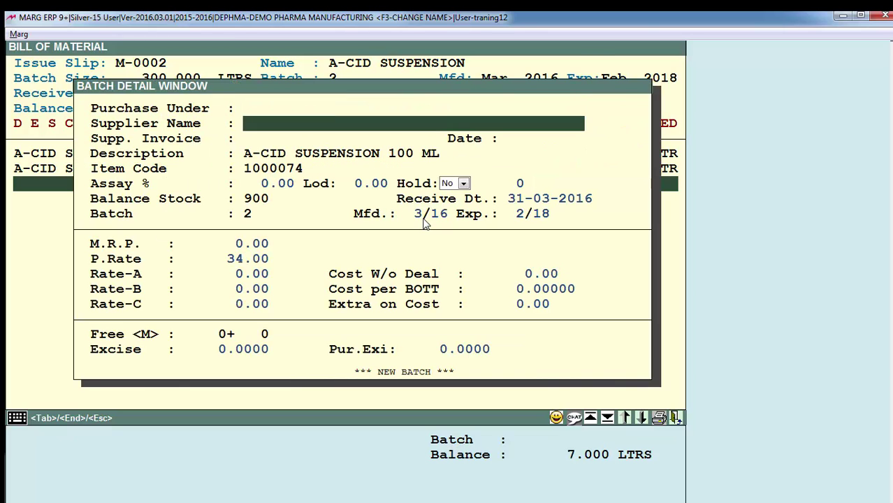
key(Return)
key(Return)
key(Return)
key(Return)
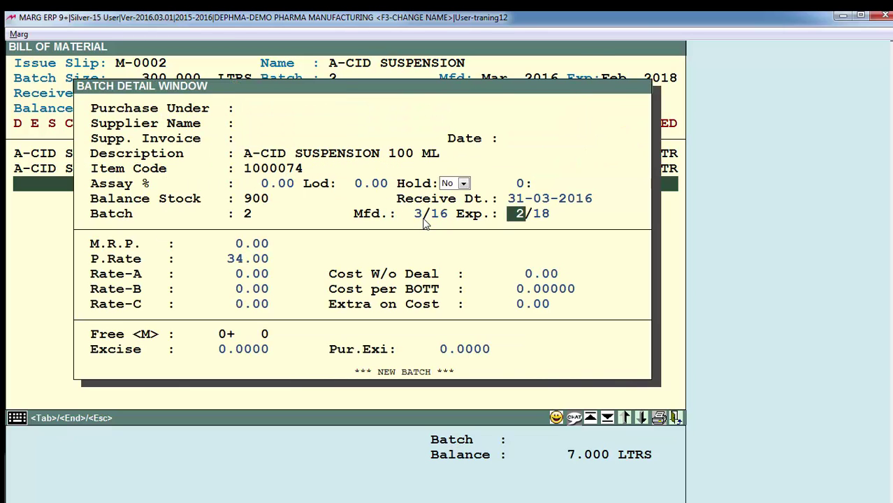
key(Return)
key(Return)
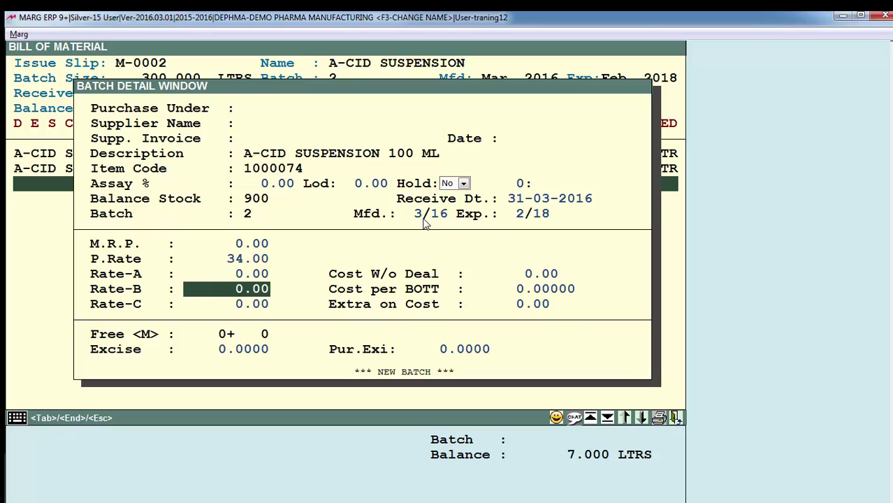
key(Return)
key(Return)
key(Return)
key(Return)
key(Return)
key(Return)
key(Return)
key(Return)
key(Return)
key(Return)
key(Return)
key(Return)
key(Return)
key(Return)
key(Return)
key(Return)
key(Return)
key(Return)
key(Return)
key(Return)
key(Return)
key(Return)
key(Return)
key(Return)
key(Return)
key(Return)
key(Return)
key(Return)
key(Escape)
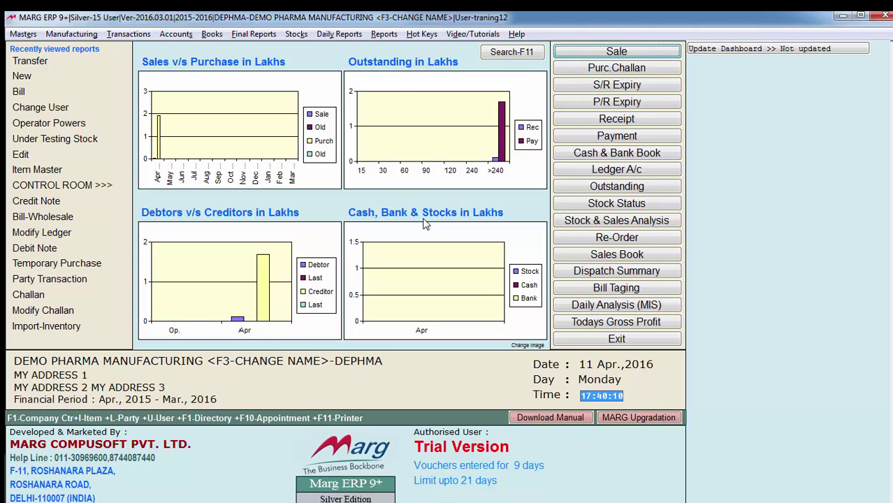
Open the available stock report as on 31-03-2016 and check the A-CID SUSPENSION 100 ML and 200 ML stock.
key(alt+d)
key(Left)
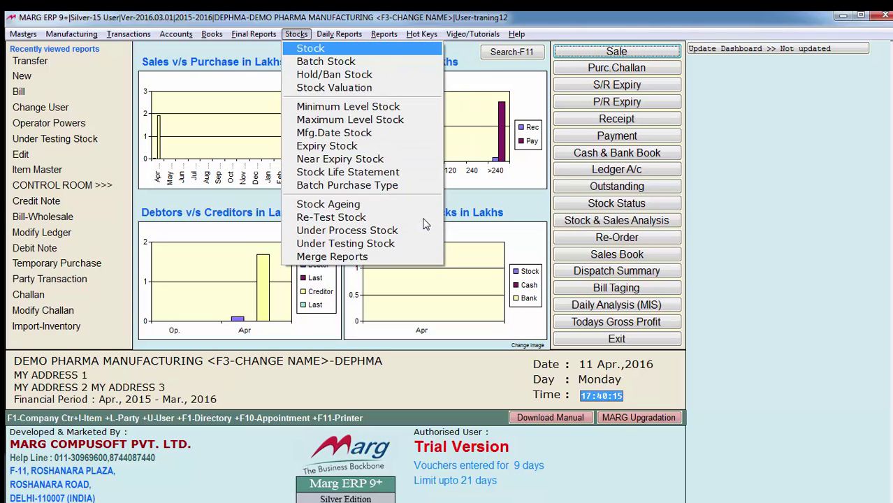
key(Return)
key(Return)
key(Page_Down)
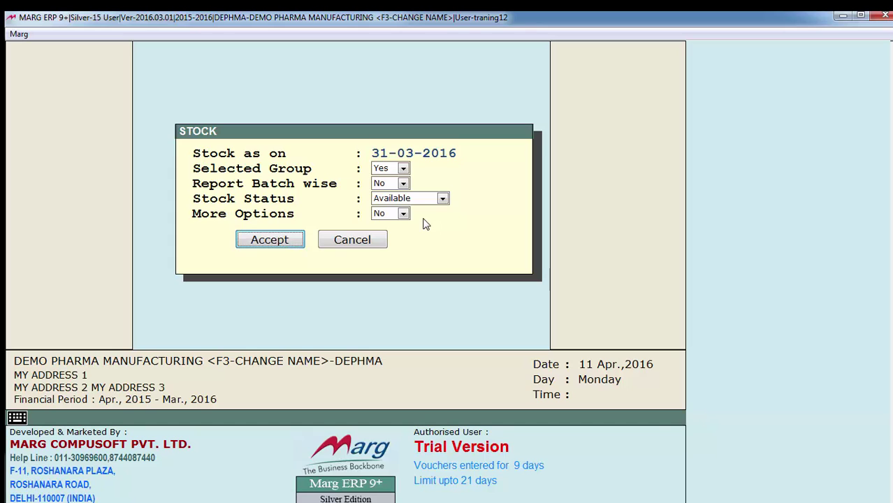
key(Return)
key(Down)
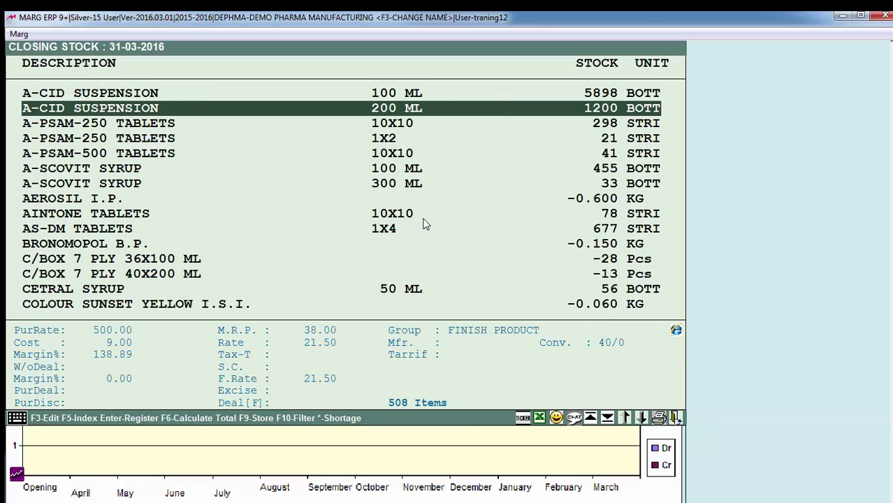
key(Up)
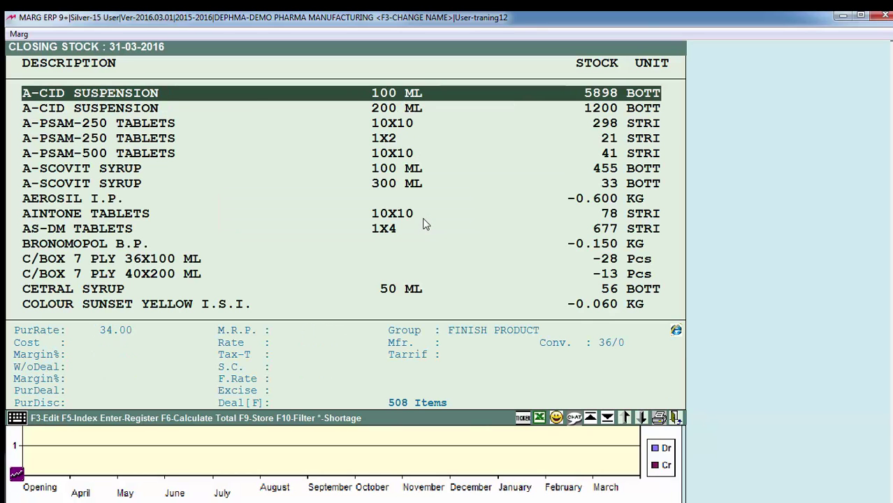
key(Down)
key(Up)
key(Down)
key(Up)
key(Escape)
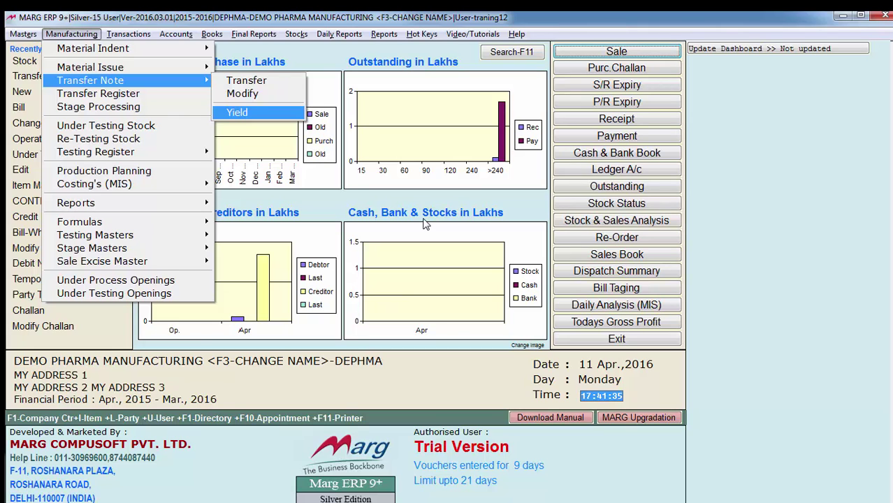
Check the yield percentage of A-CID SUSPENSION batch 2 for PRODUCTION DEPARTMENT.
key(Return)
key(Return)
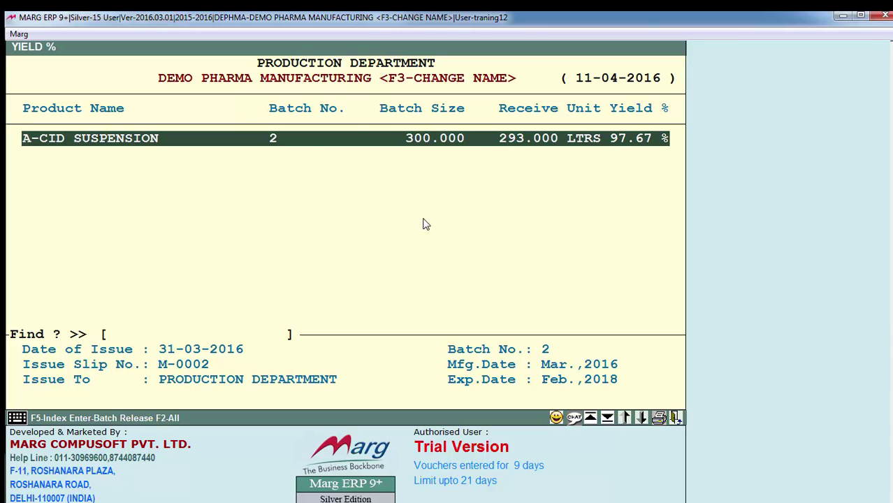
key(Escape)
key(alt+u)
key(Down)
key(Down)
key(Down)
key(Down)
key(Down)
key(Down)
key(Down)
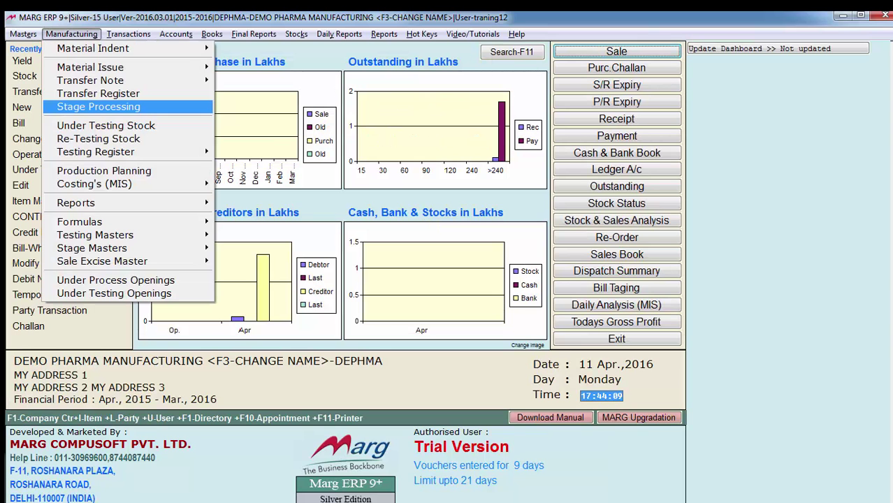
key(Right)
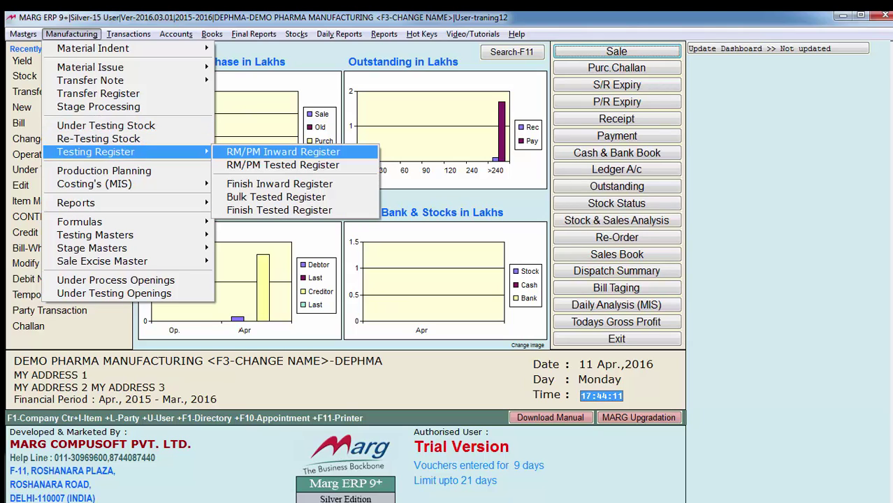
key(Down)
key(Up)
key(Down)
key(Down)
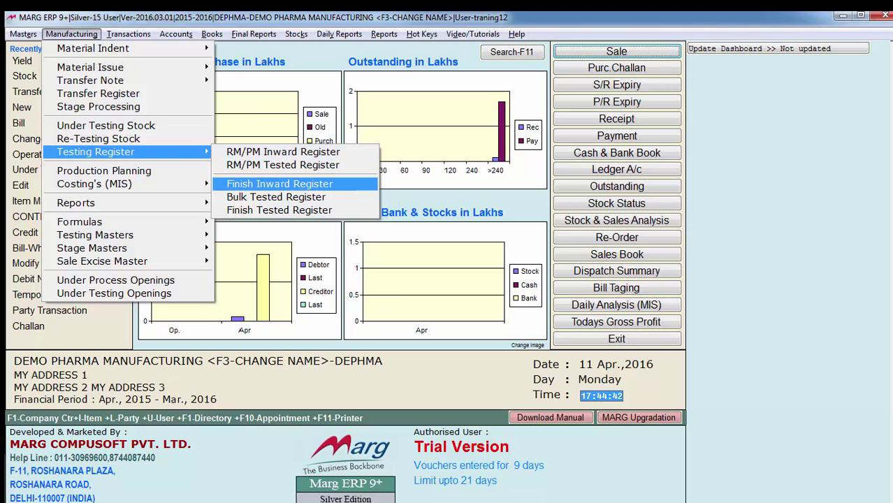
key(Down)
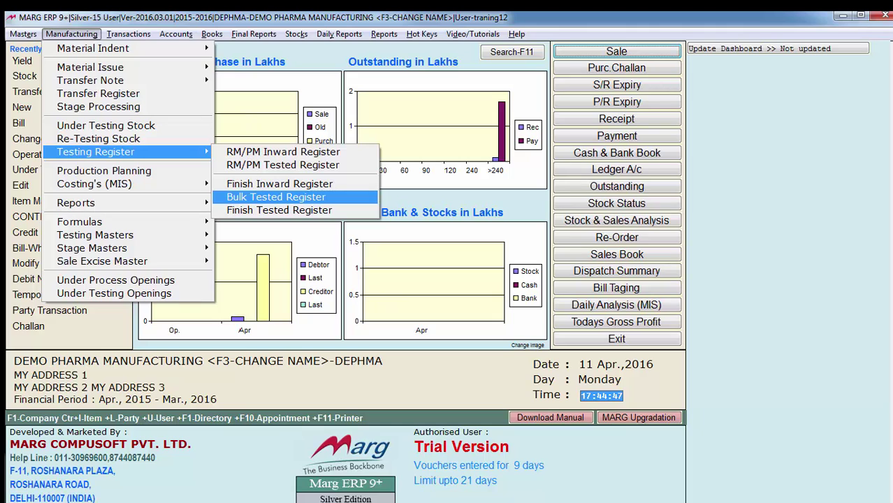
key(Down)
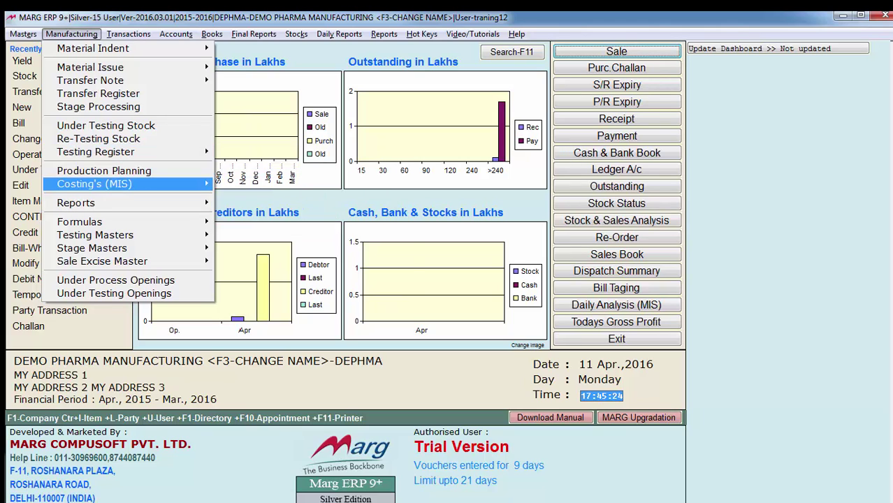
key(Down)
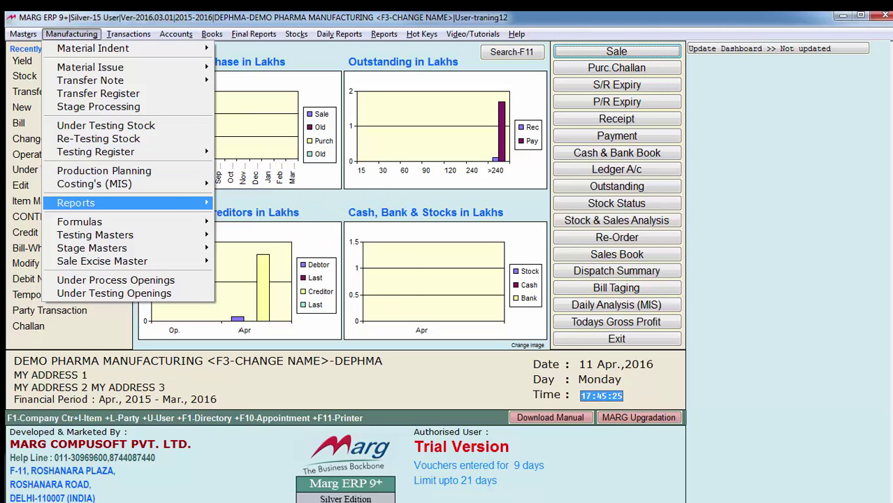
key(Right)
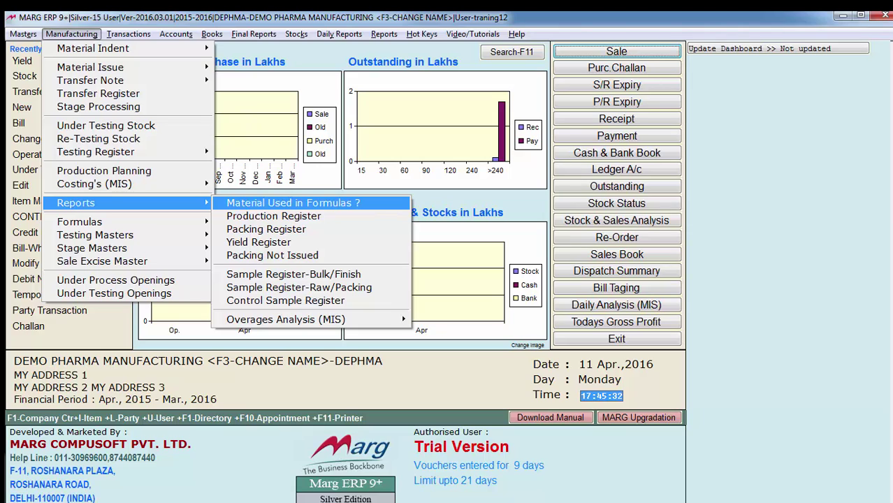
key(Down)
key(Up)
key(Down)
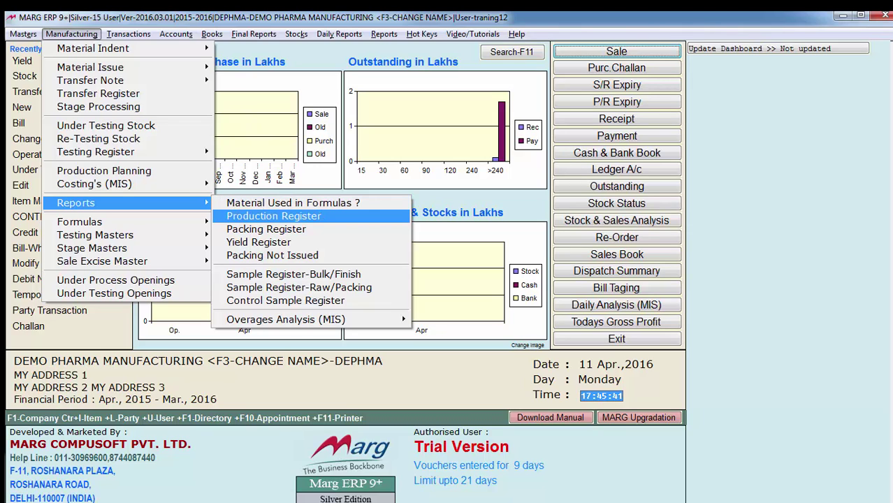
key(Down)
key(Down)
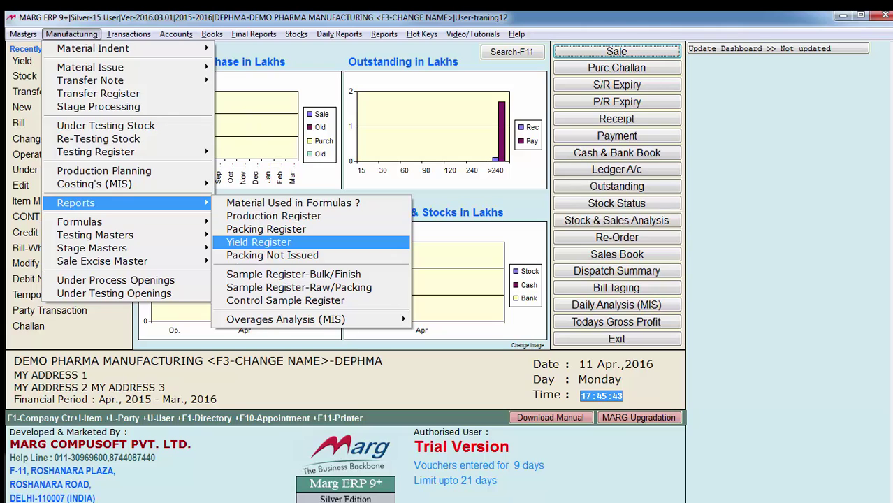
key(Down)
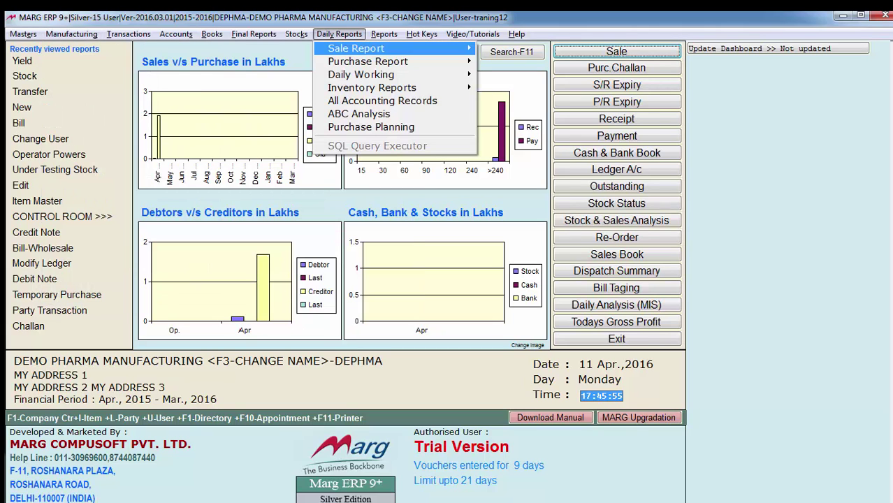
key(Right)
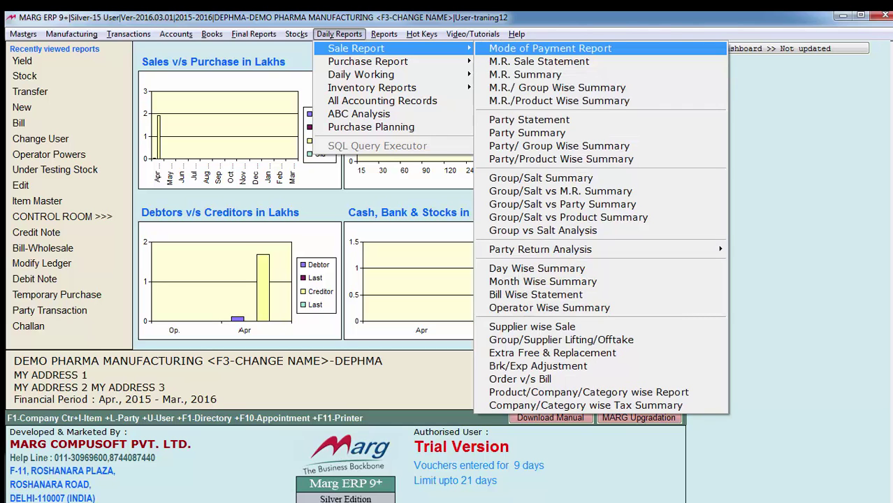
key(Down)
key(Down)
key(Down)
key(Down)
key(Down)
key(Down)
key(Down)
key(Down)
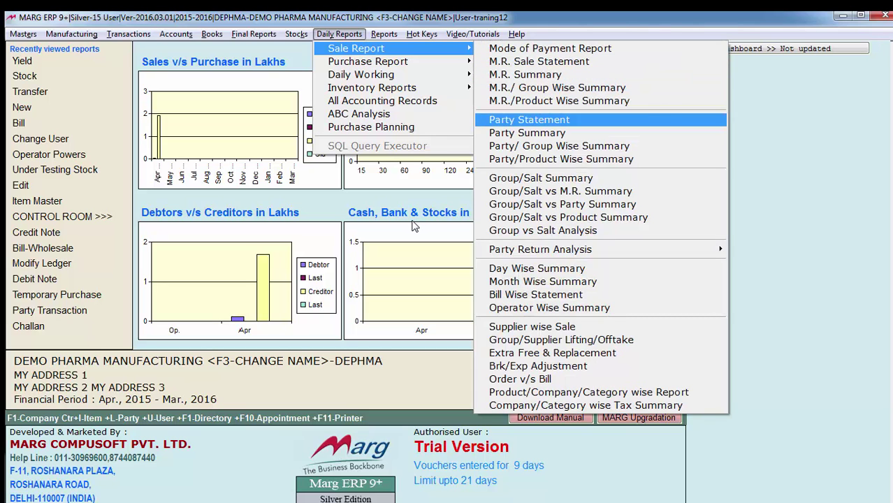
key(Escape)
key(Down)
key(Right)
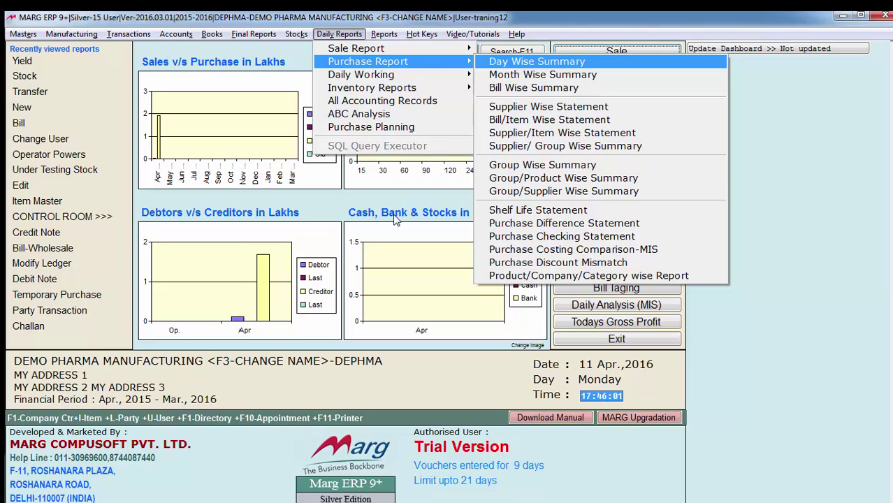
key(Escape)
key(Down)
key(Down)
key(Right)
key(Left)
key(Left)
key(Left)
key(Left)
key(Left)
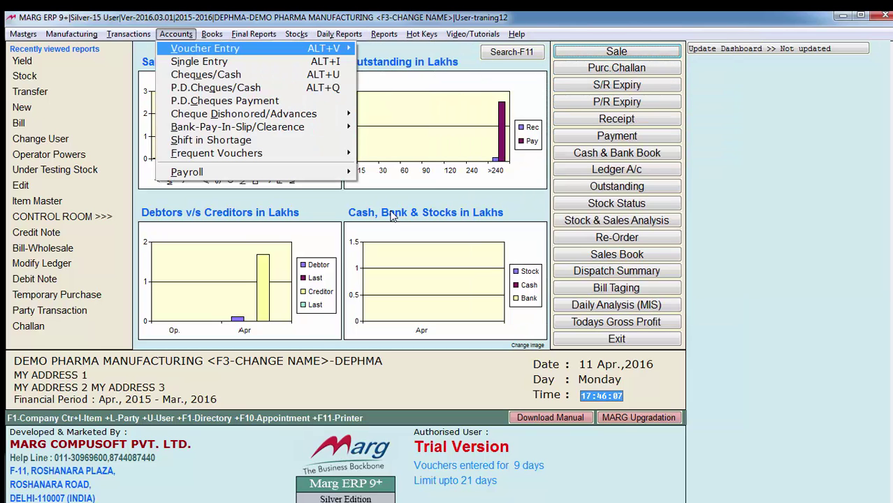
key(Right)
key(Escape)
key(Down)
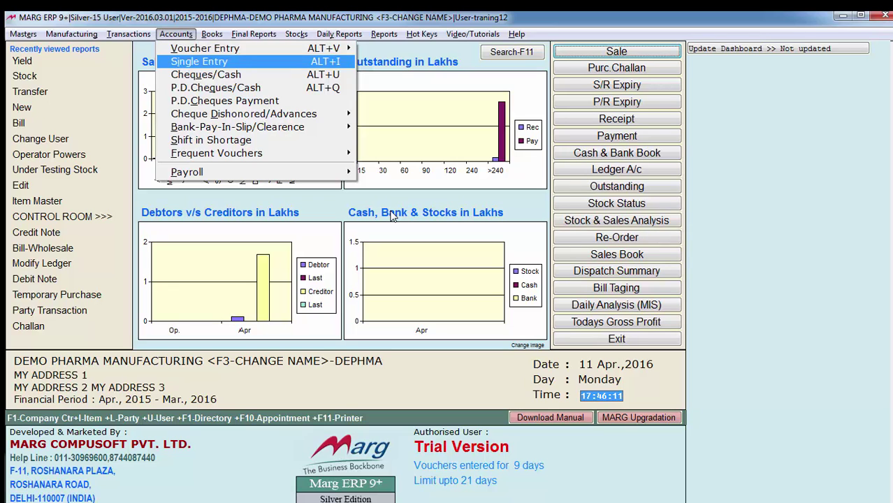
key(Down)
key(Down)
key(Down)
key(Down)
key(Down)
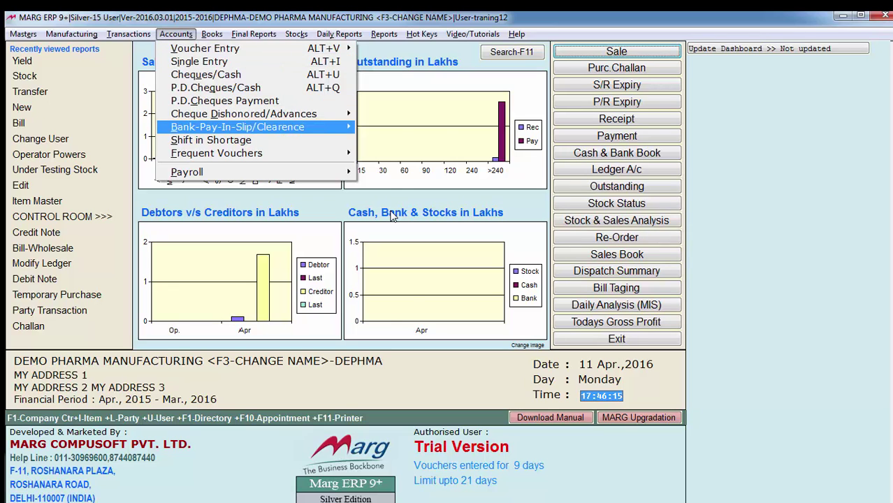
key(Right)
key(Right)
key(Right)
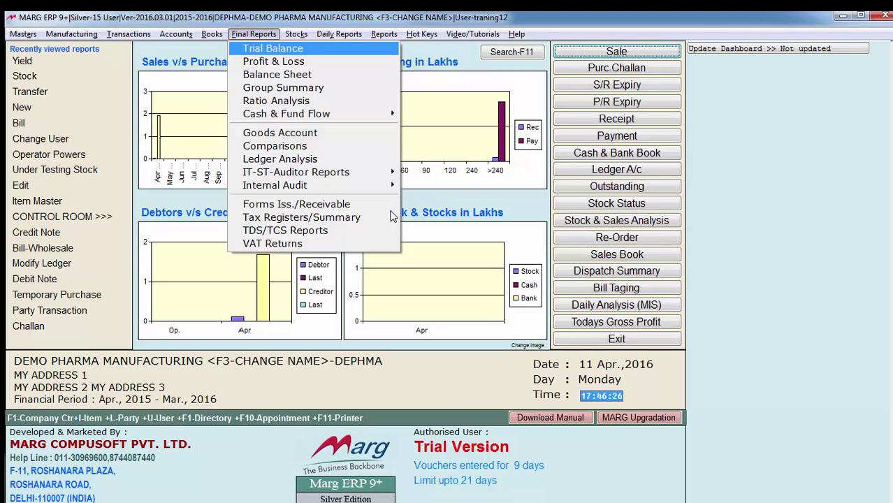
key(Down)
key(Up)
key(Down)
key(Down)
key(Down)
key(Down)
key(Down)
key(Down)
key(Down)
key(Down)
key(Down)
key(Down)
key(Down)
key(Down)
key(Escape)
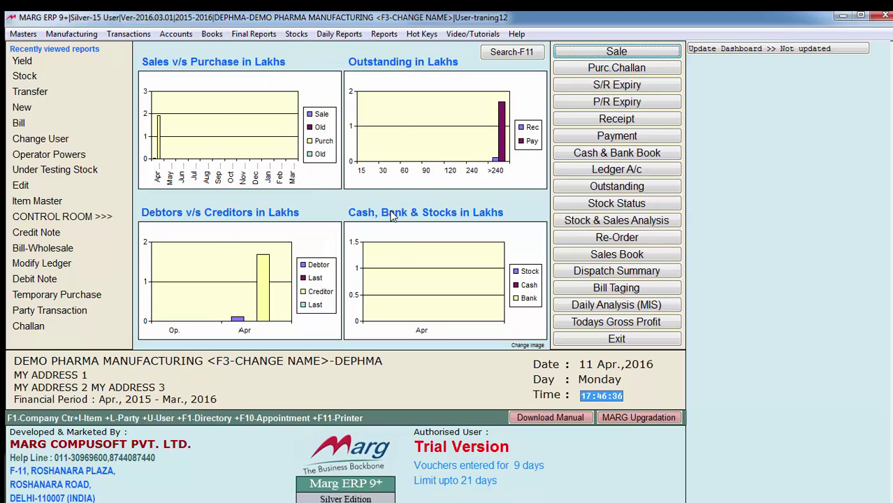